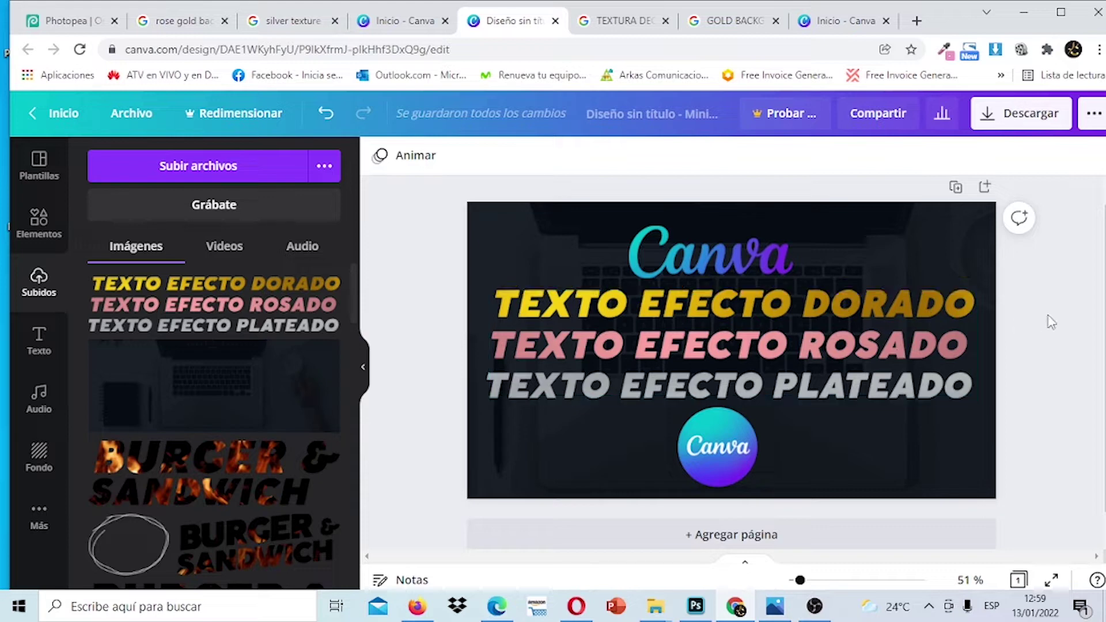
Open the list of design types on the Canva home page, then return to the untitled thumbnail design
left_click(845, 22)
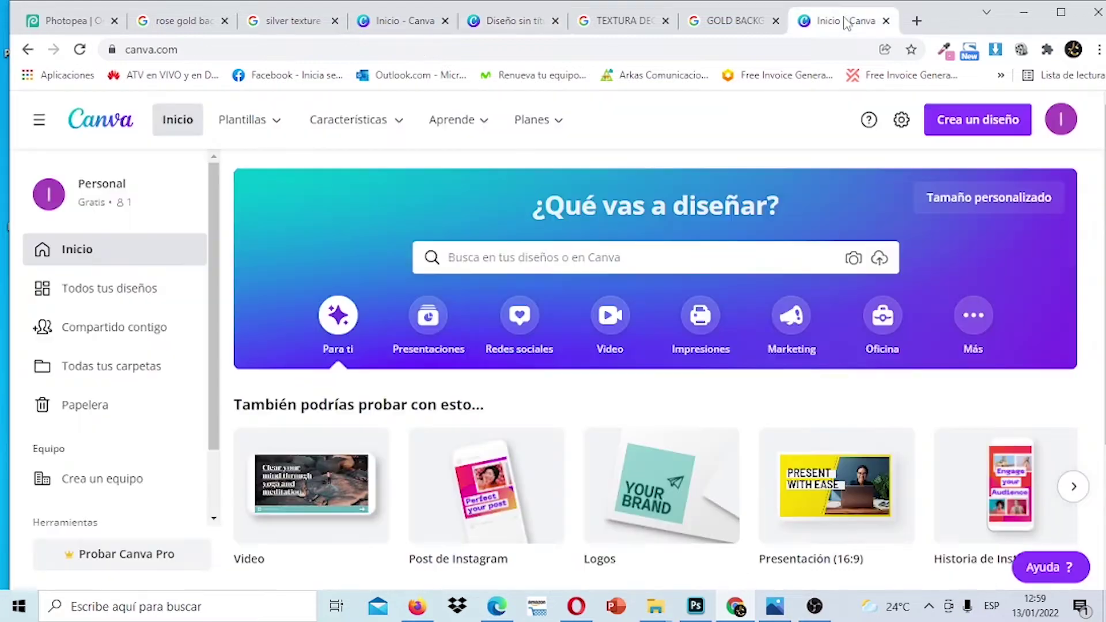
left_click(957, 120)
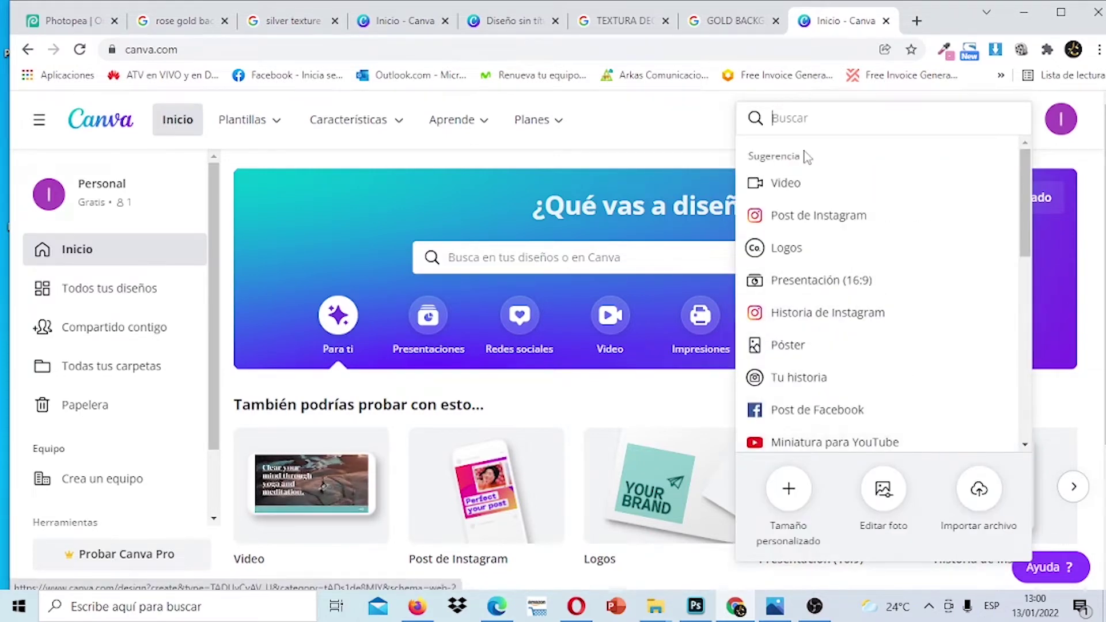
left_click(502, 23)
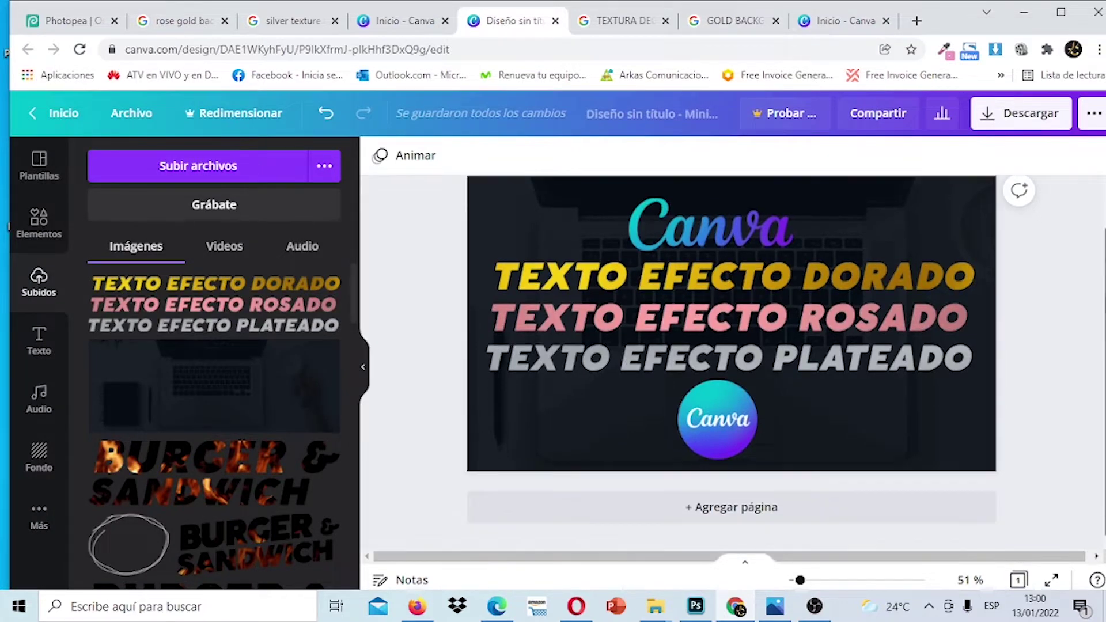
Add a blank second page to the thumbnail design
left_click(783, 509)
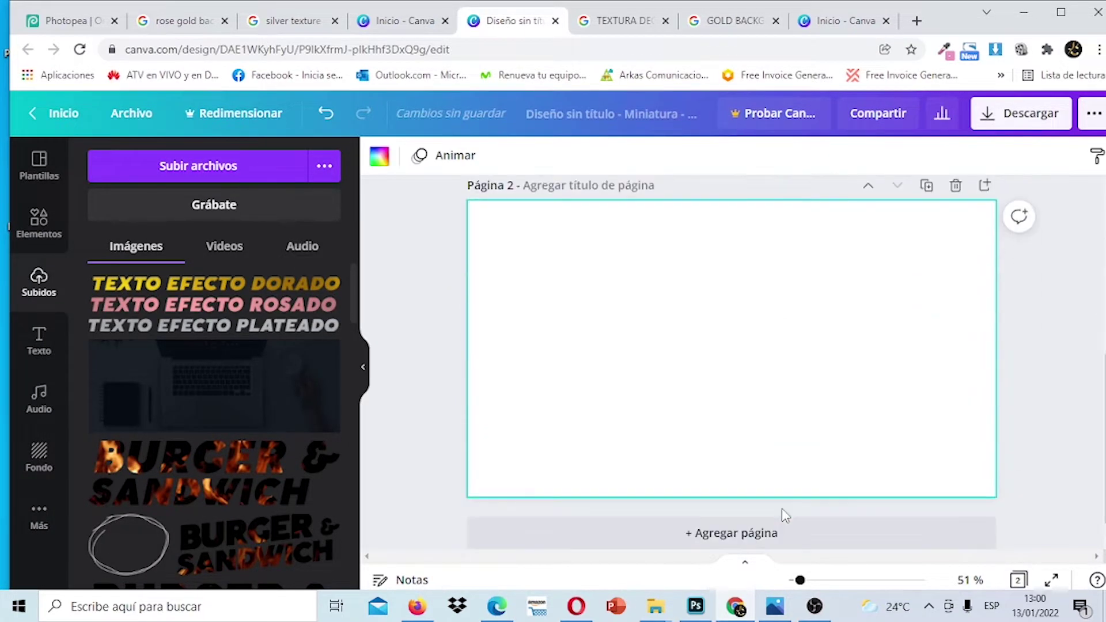
scroll(783, 514, "up", 5)
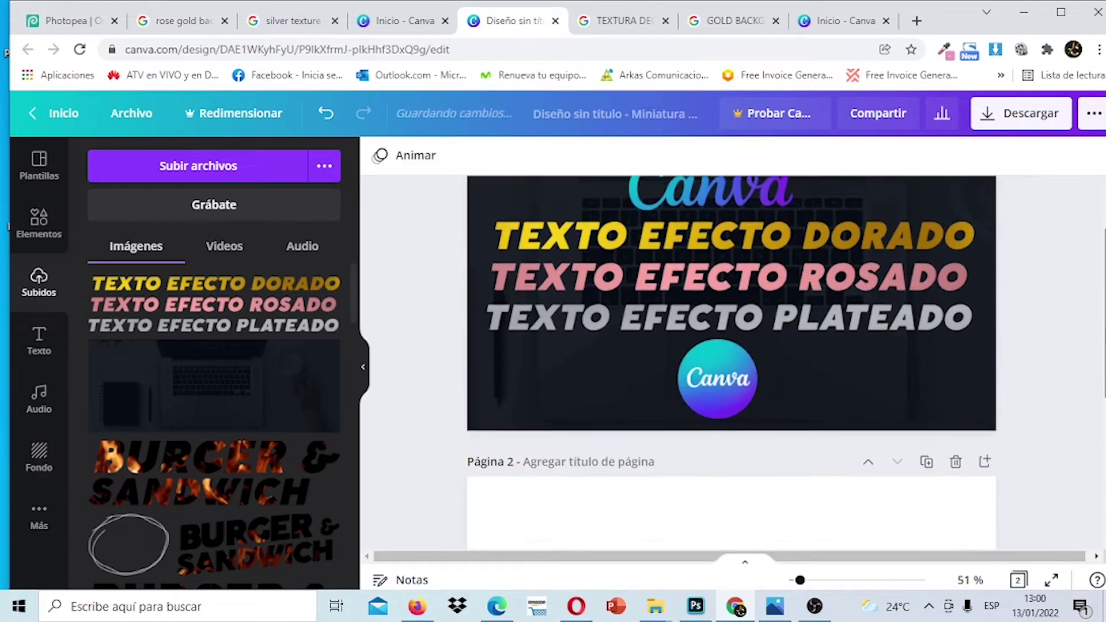
scroll(380, 403, "down", 2)
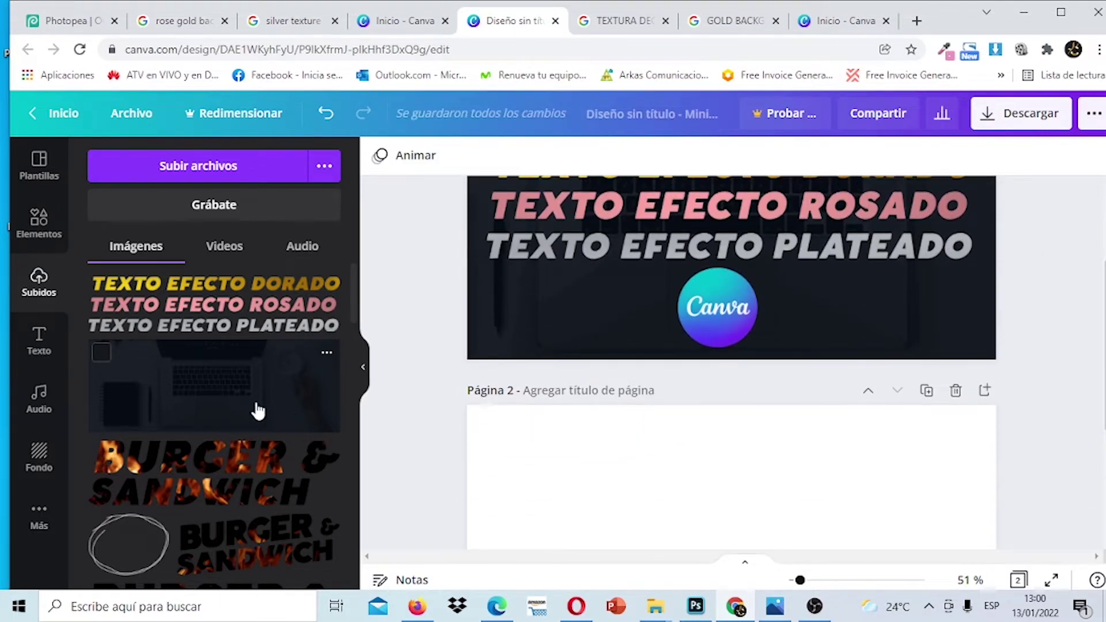
scroll(731, 362, "down", 1)
scroll(414, 293, "down", 3)
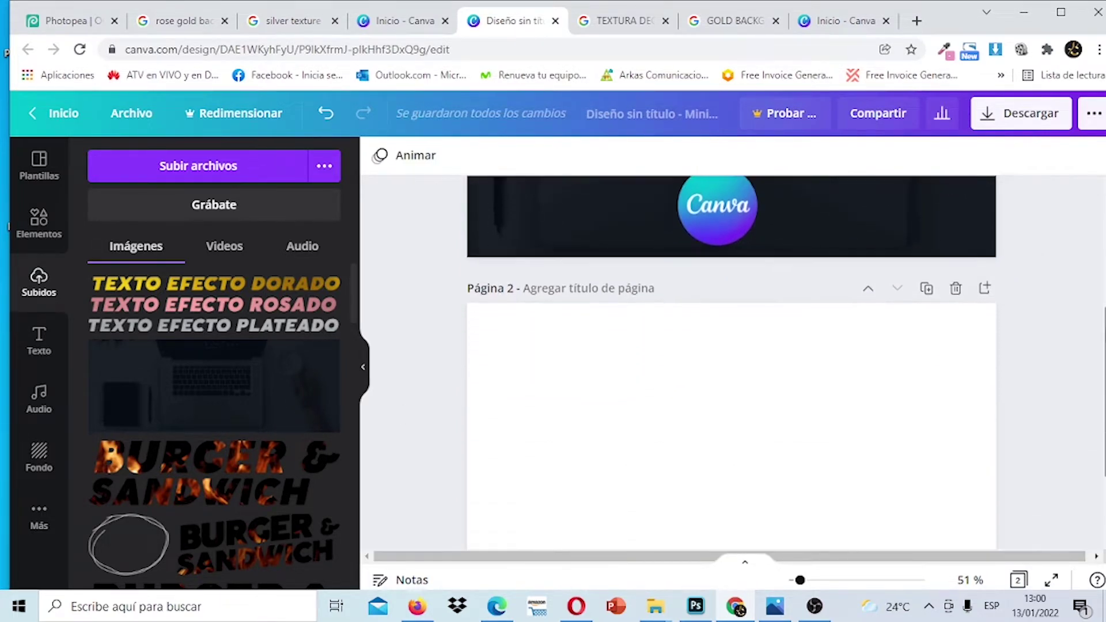
Place the uploaded dark laptop photo on page 2 and enlarge it to cover the whole page
left_click(163, 415)
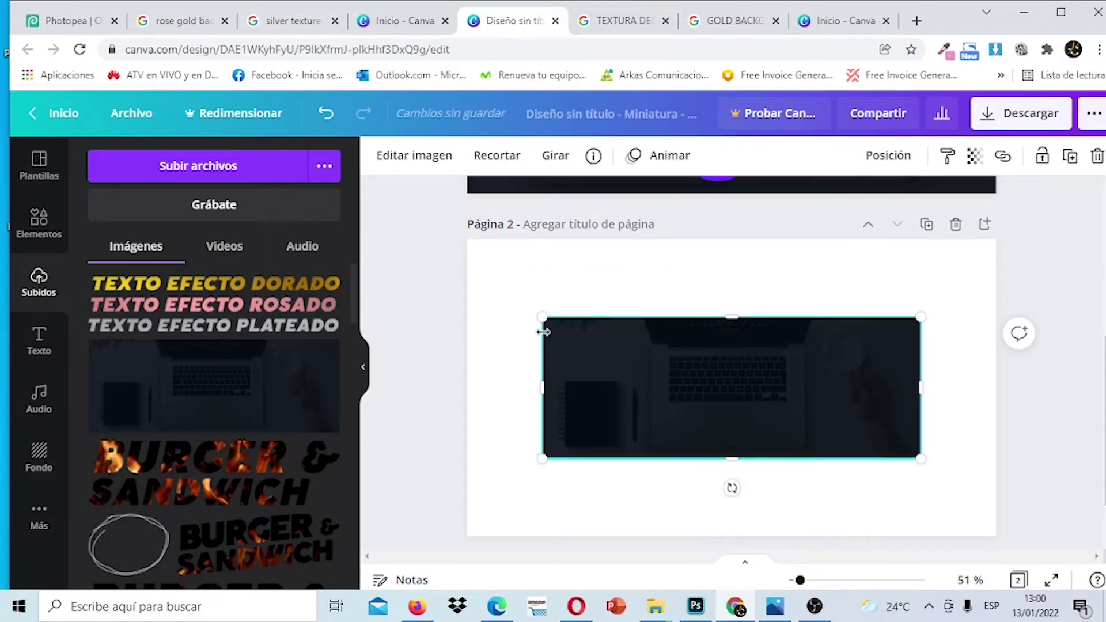
left_click_drag(543, 319, 452, 236)
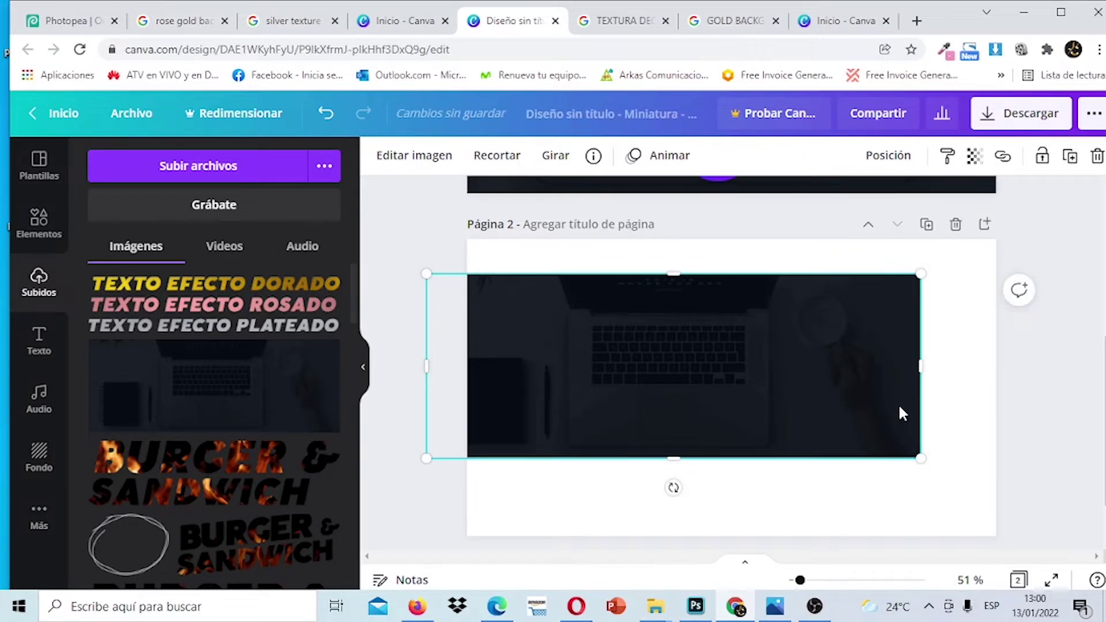
left_click_drag(920, 457, 1101, 527)
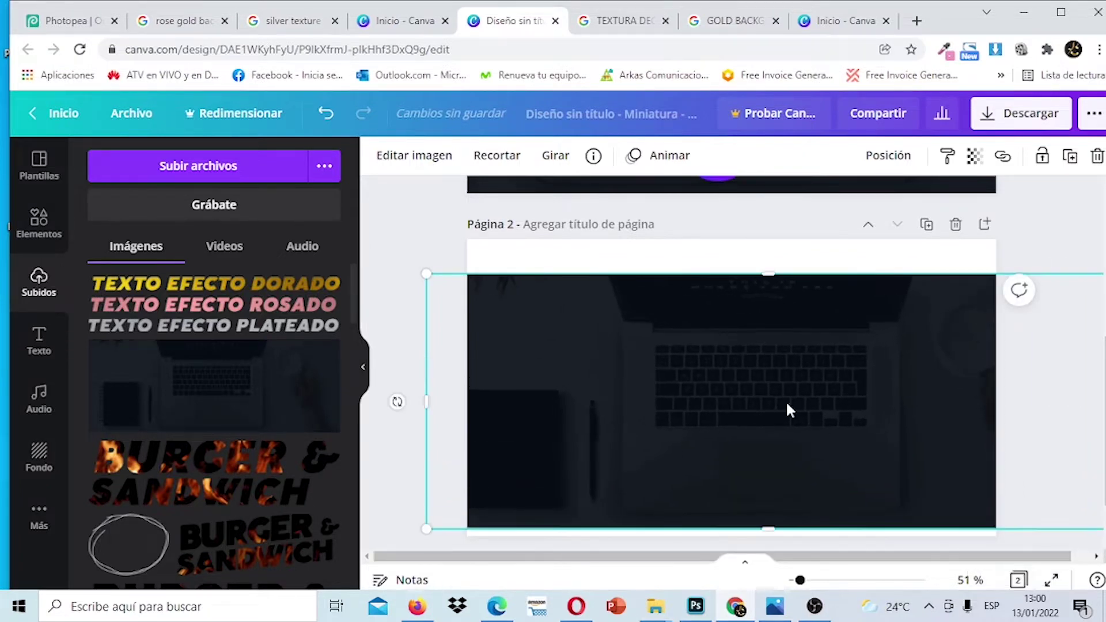
left_click_drag(768, 275, 767, 220)
left_click_drag(795, 336, 771, 338)
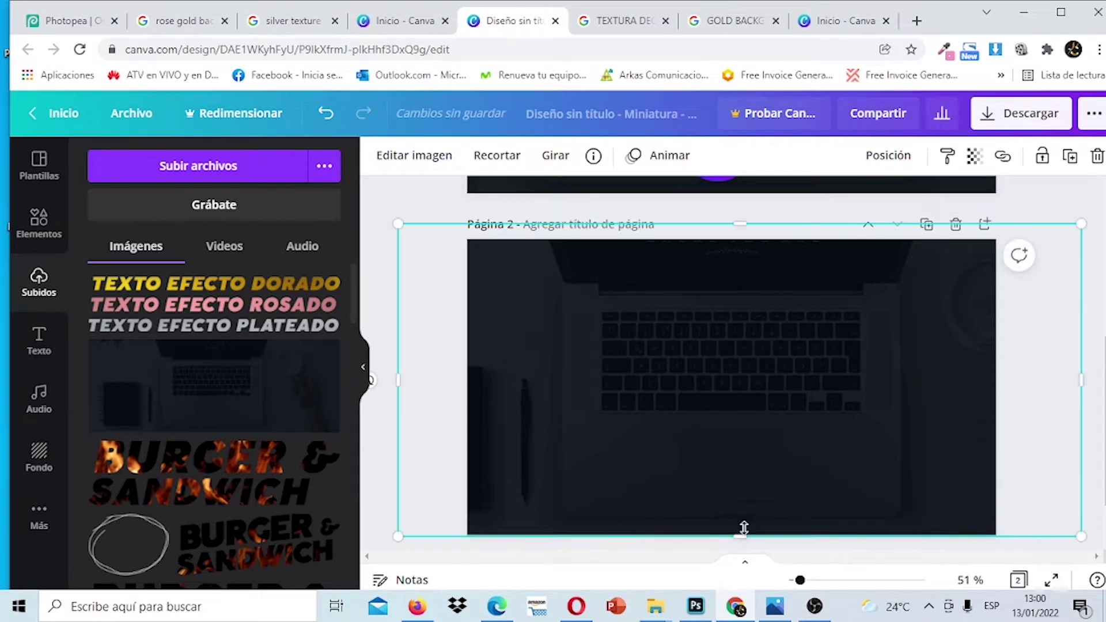
mouse_move(739, 535)
left_mouse_down()
mouse_move(747, 547)
mouse_move(751, 533)
left_mouse_up()
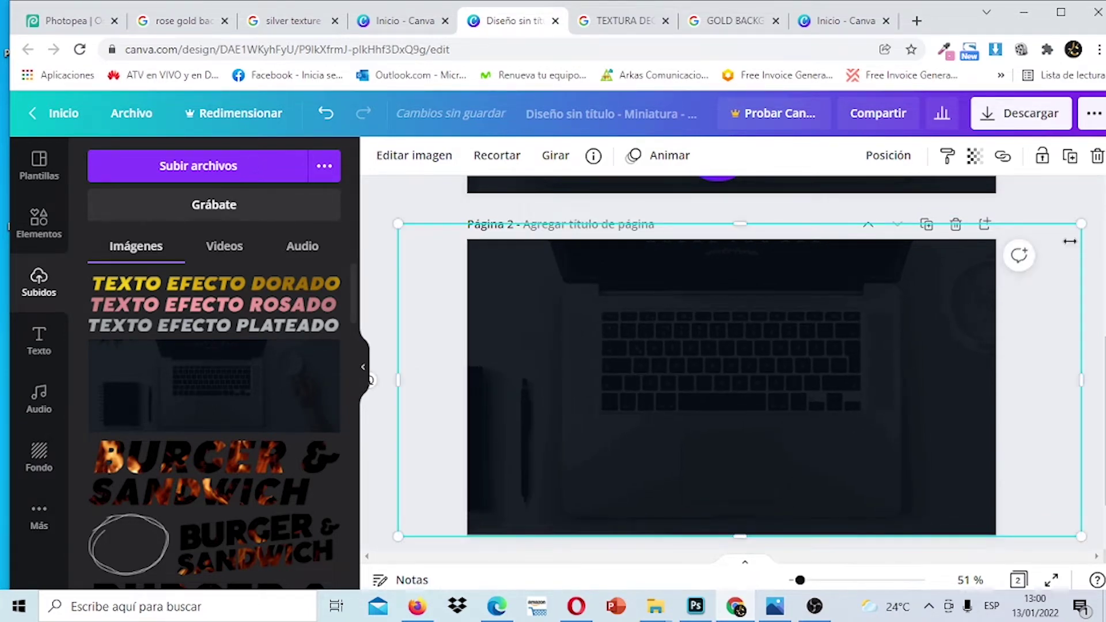
left_click(1065, 209)
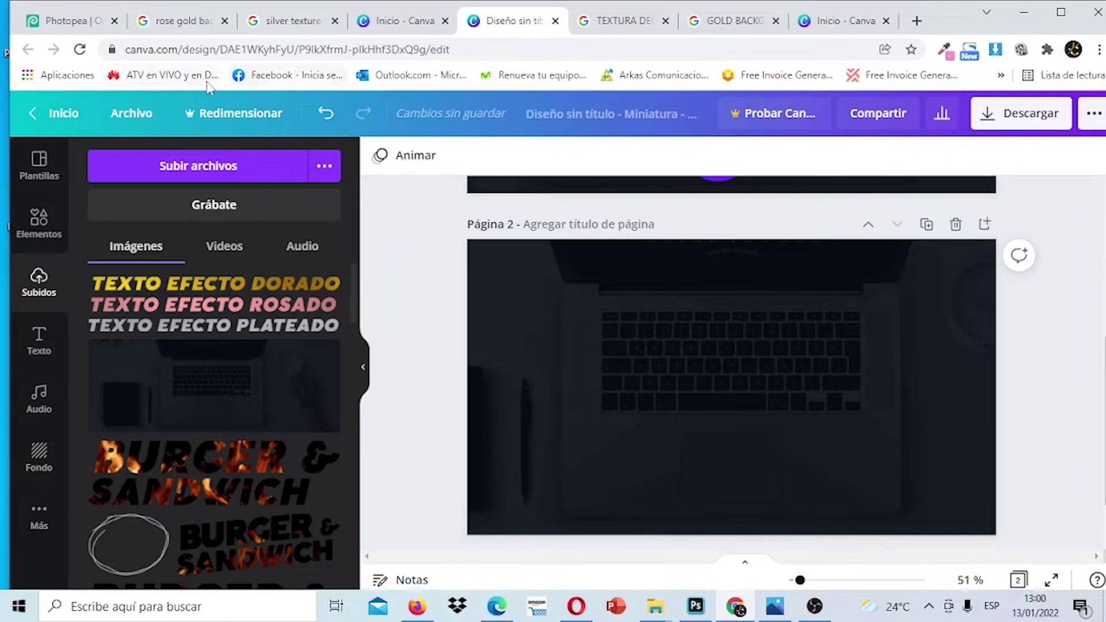
Switch to Photopea and create a new project from the FB Event Image preset, 1920 x 1080 px with a white background
left_click(72, 22)
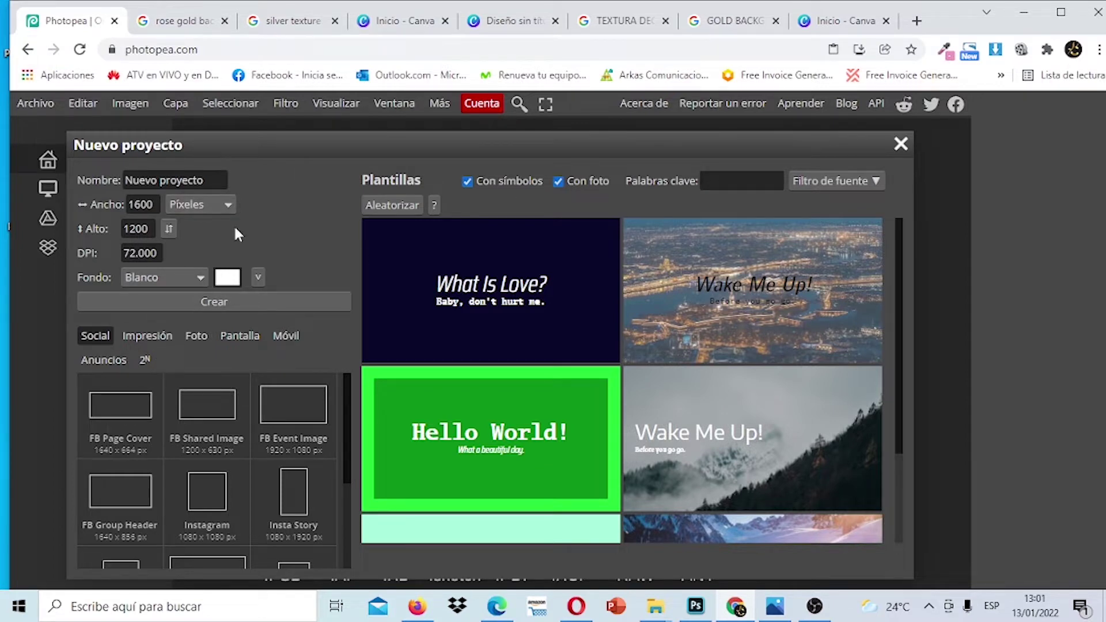
mouse_move(345, 406)
left_mouse_down()
mouse_move(348, 439)
mouse_move(348, 388)
left_mouse_up()
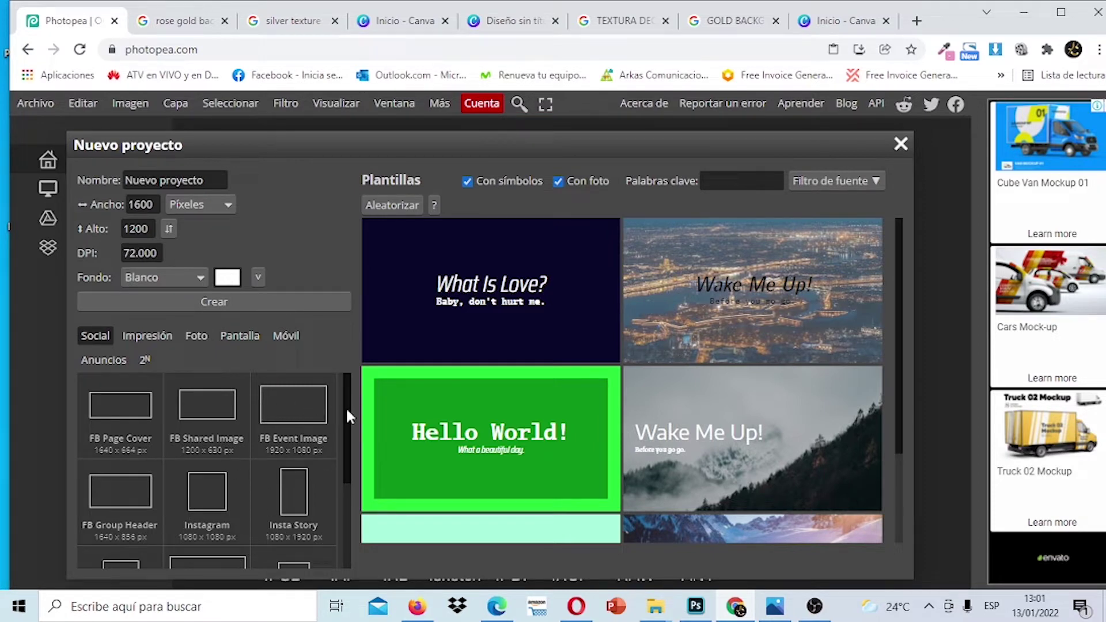
scroll(345, 407, "down", 1)
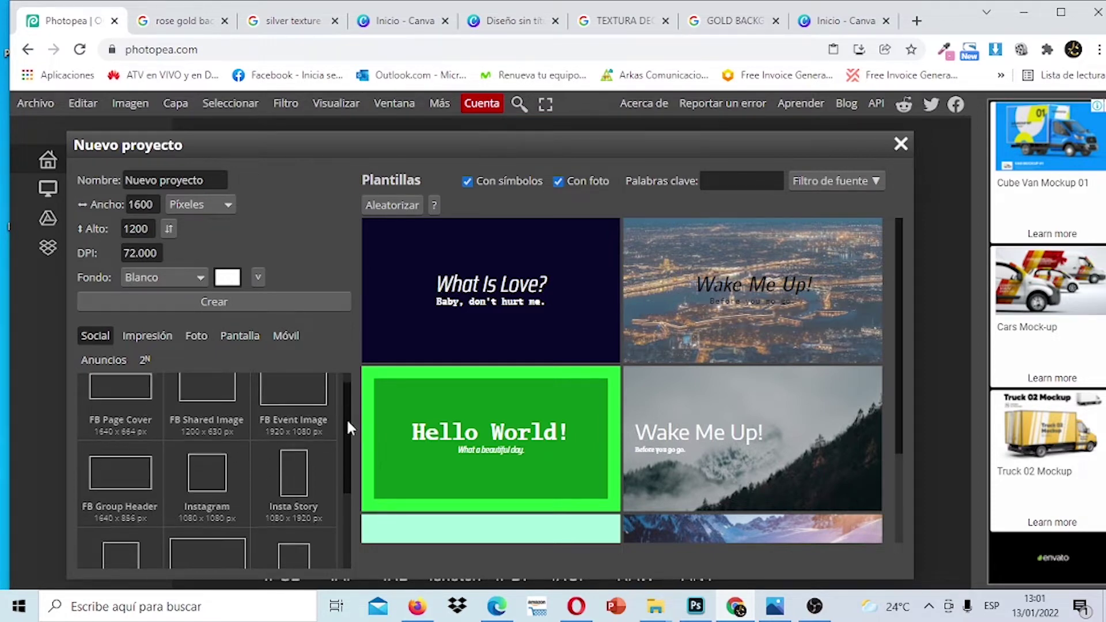
left_click(304, 397)
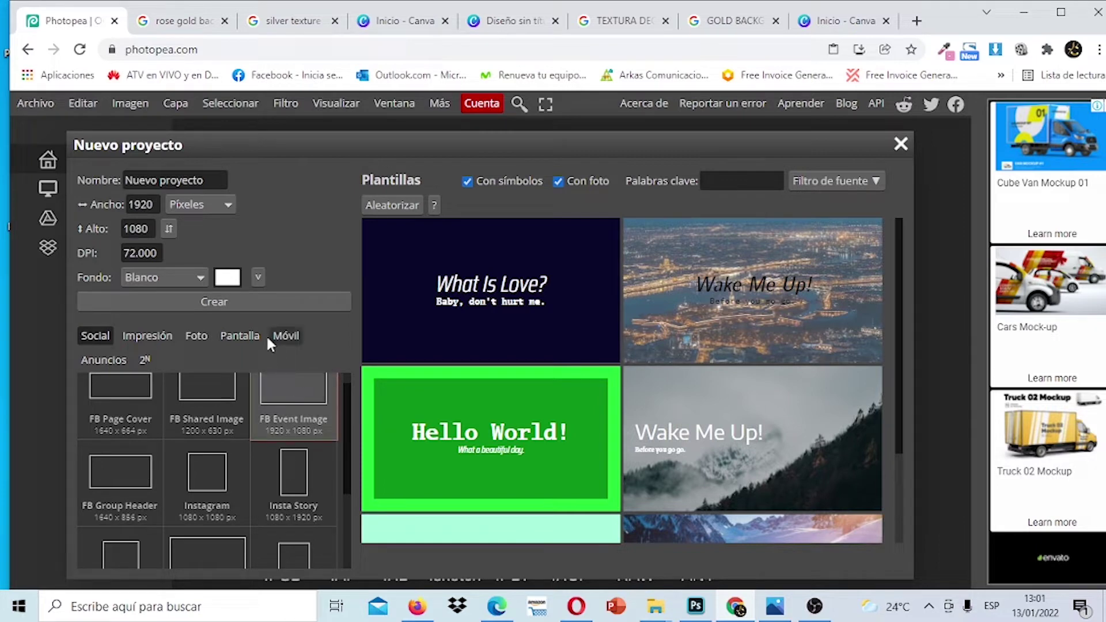
left_click(253, 310)
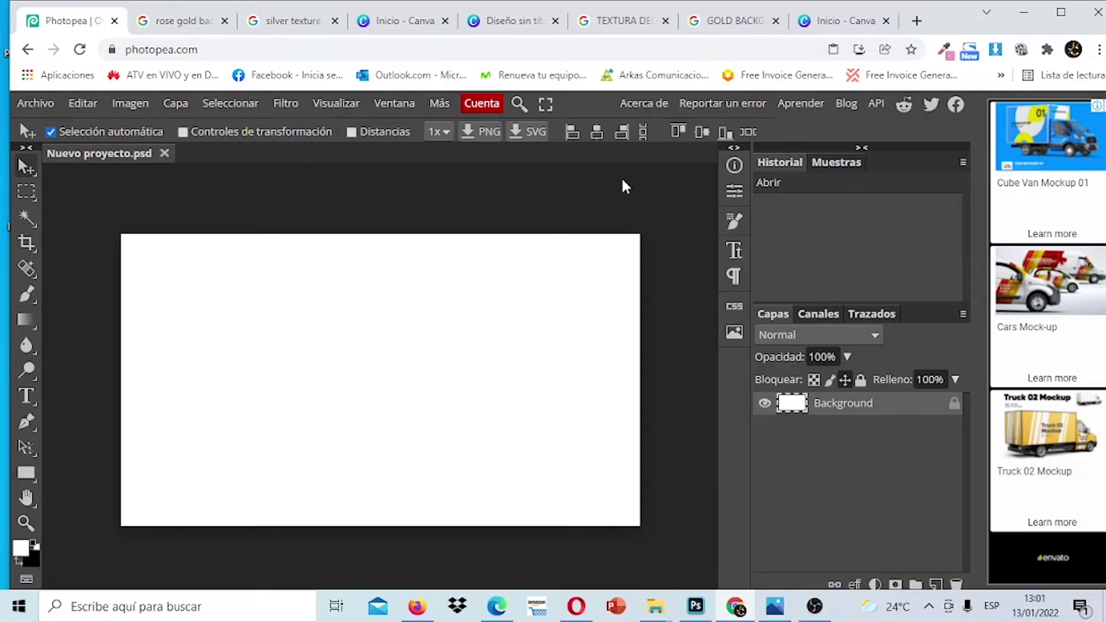
Switch to the Canva design and examine the gold, rose and silver text effects on page 1
left_click(797, 15)
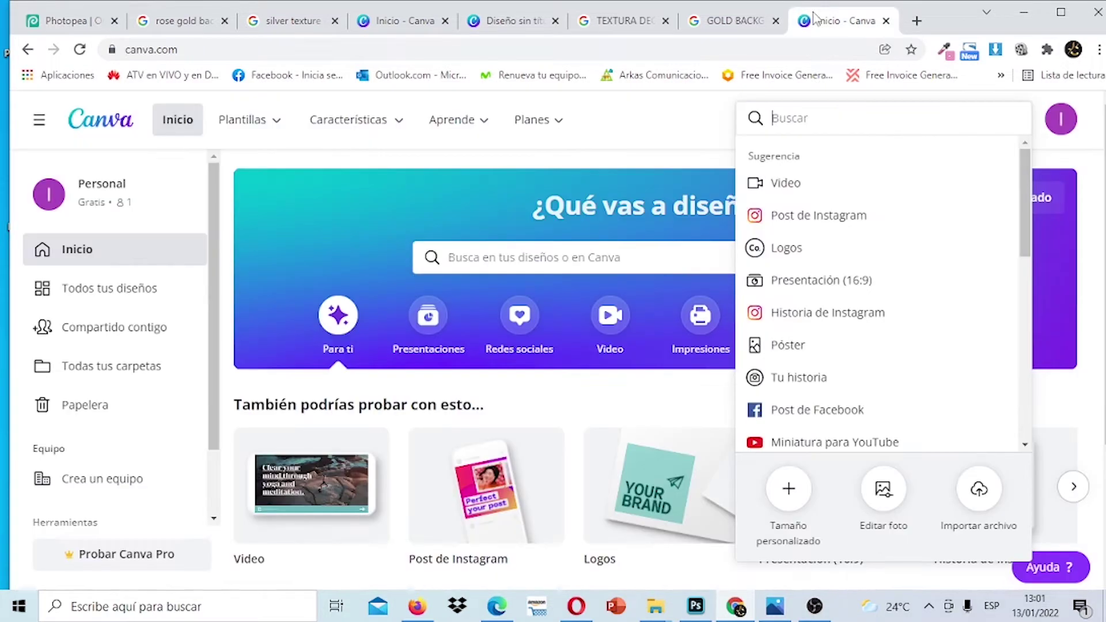
left_click(511, 32)
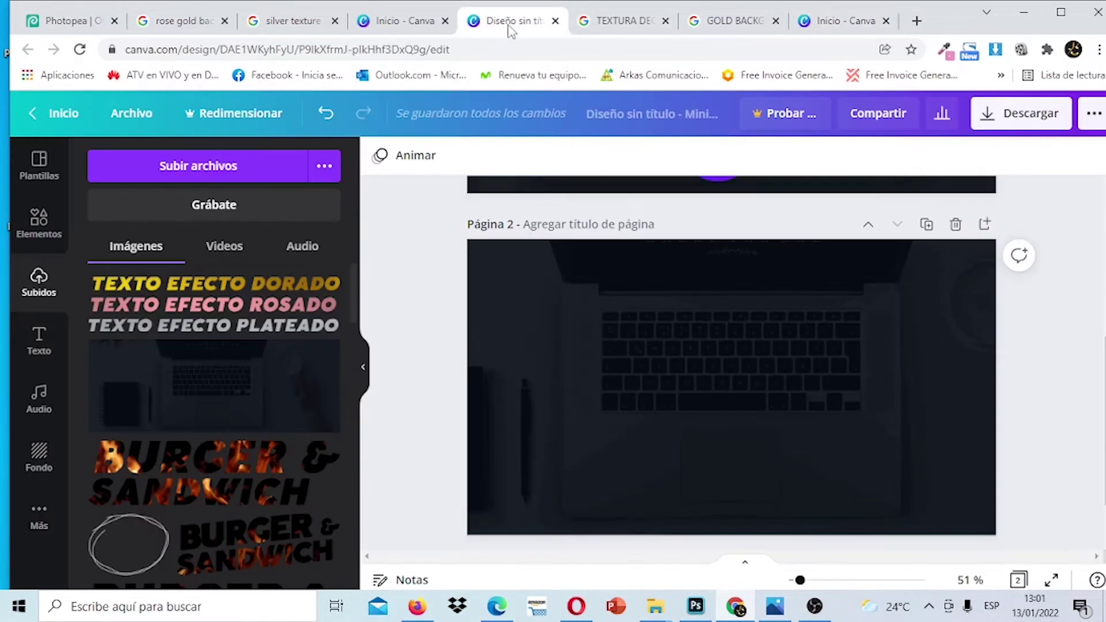
scroll(1047, 282, "up", 3)
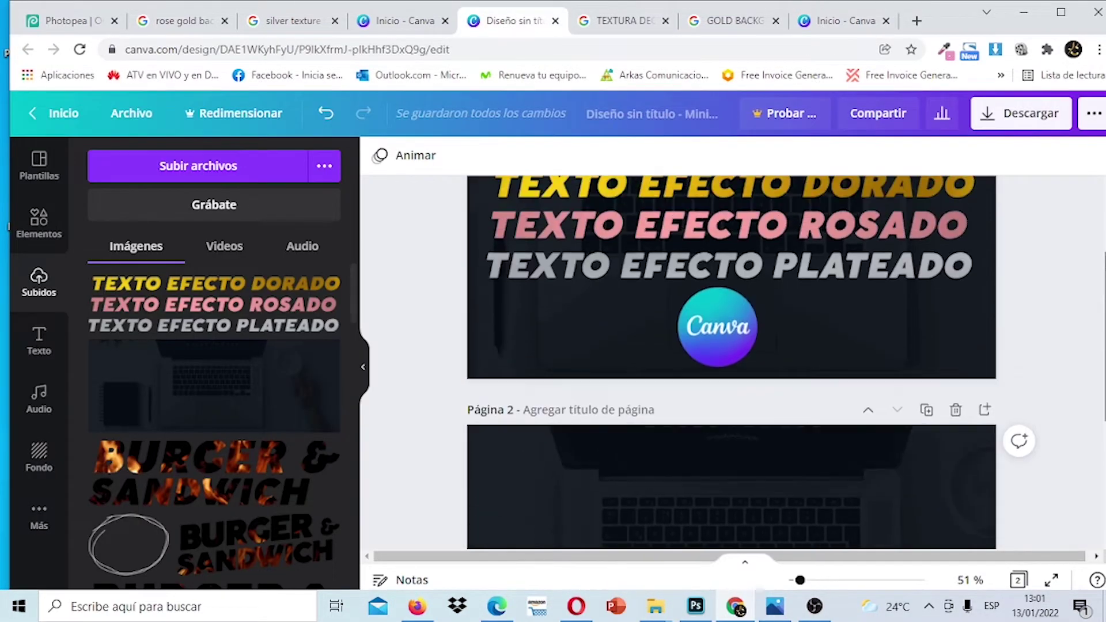
scroll(908, 272, "up", 2)
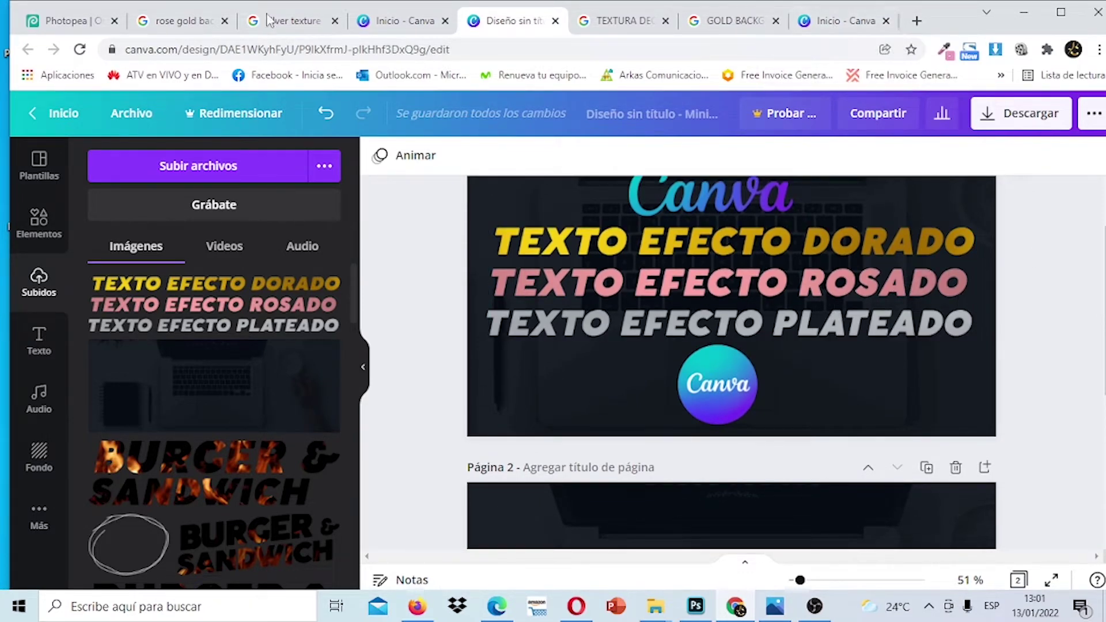
Switch to Photopea and add the horizontal text "EFECTO DE TEXTO DORADO" in Coco Gothic Fat Italic, 125 px, black
left_click(82, 21)
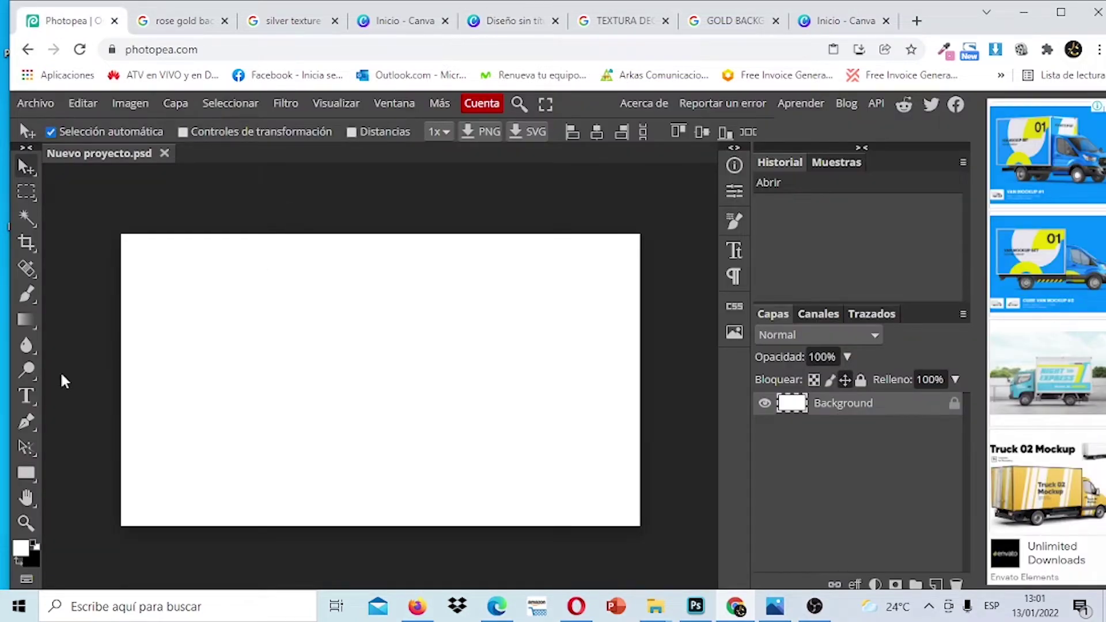
left_click(26, 395)
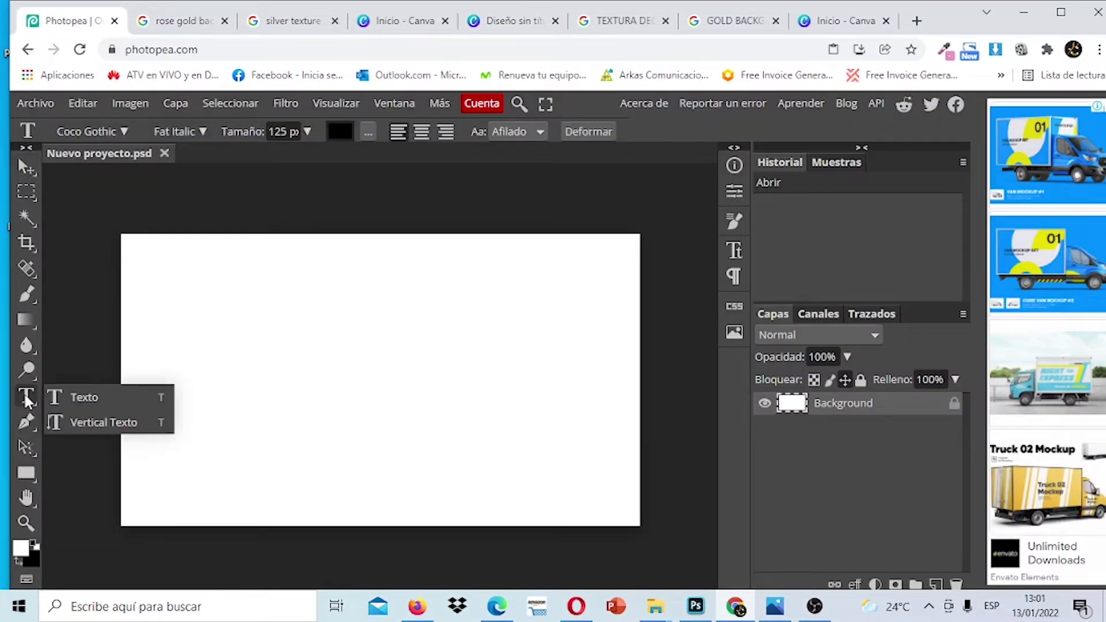
left_click(75, 403)
left_click(208, 342)
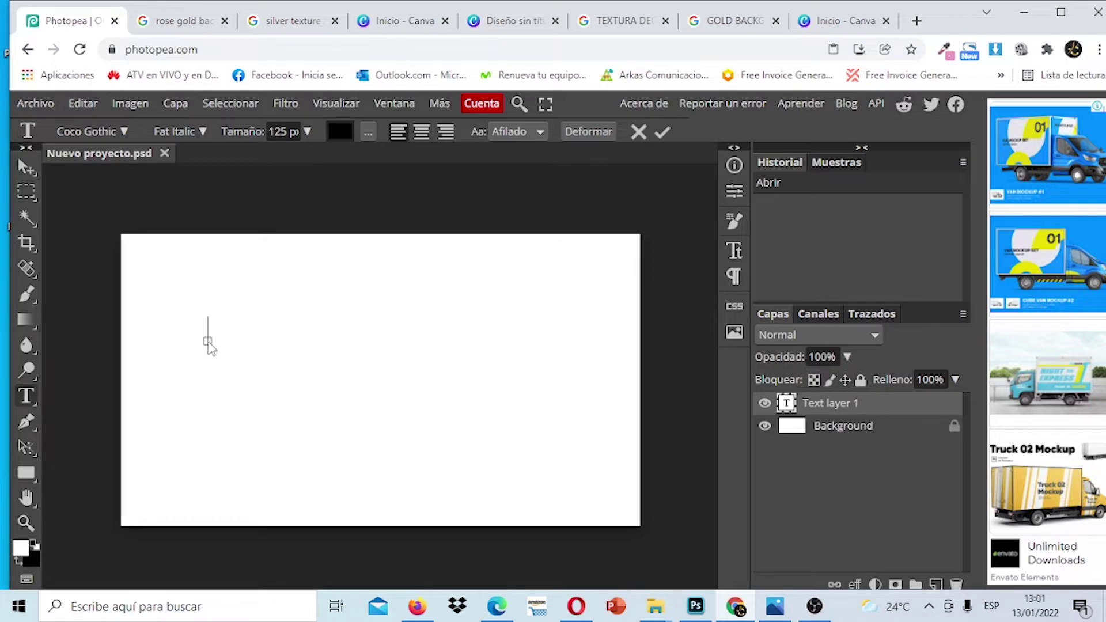
type("EFE")
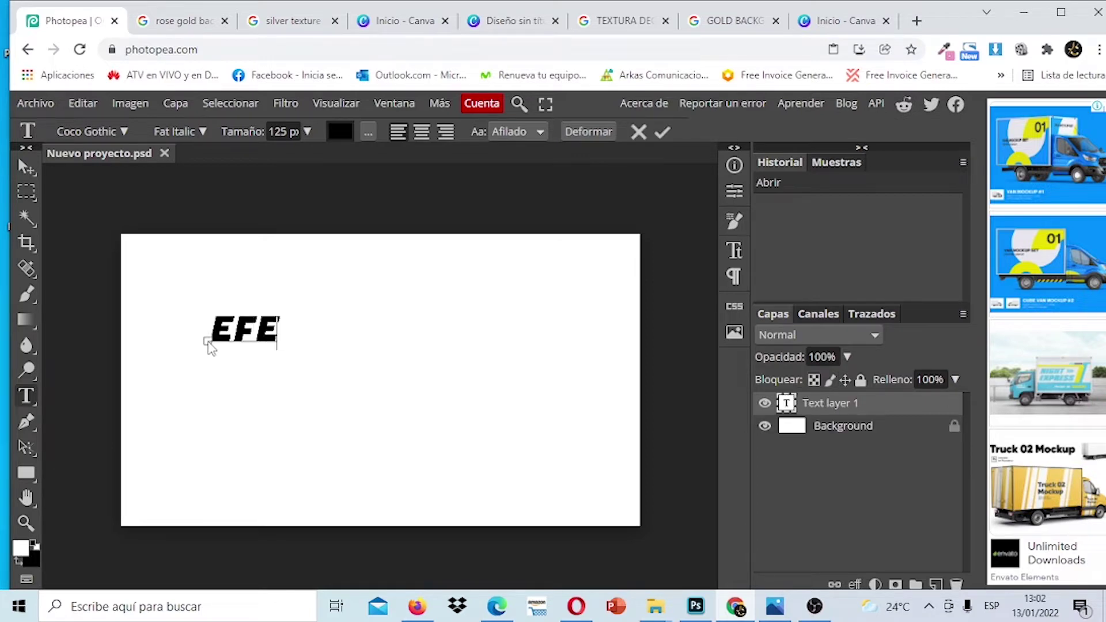
type("CTO")
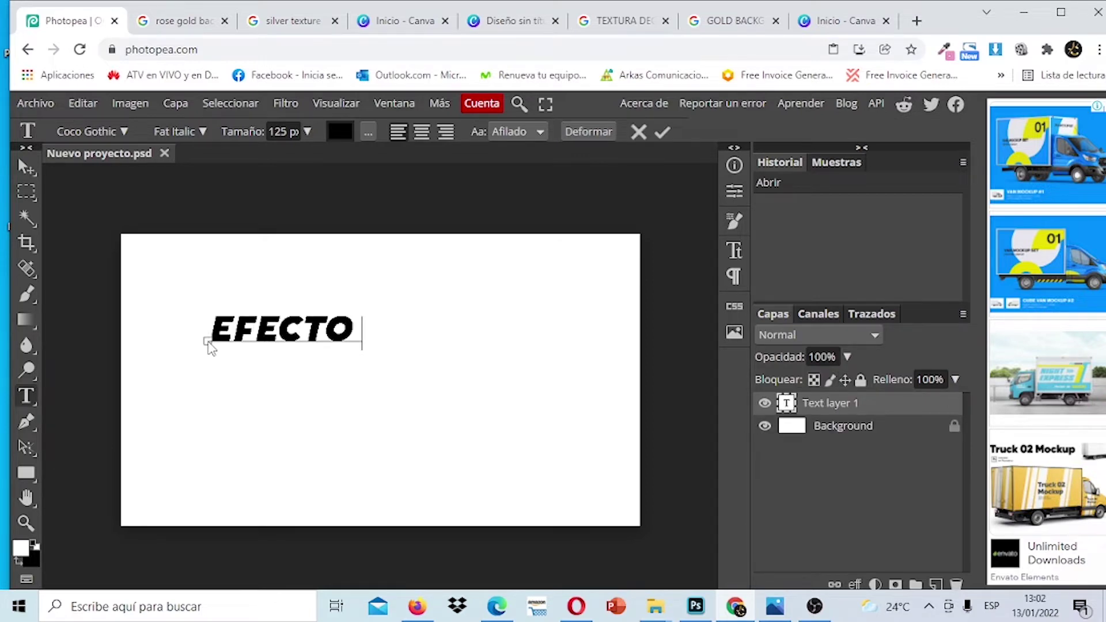
type(" DE TEXT")
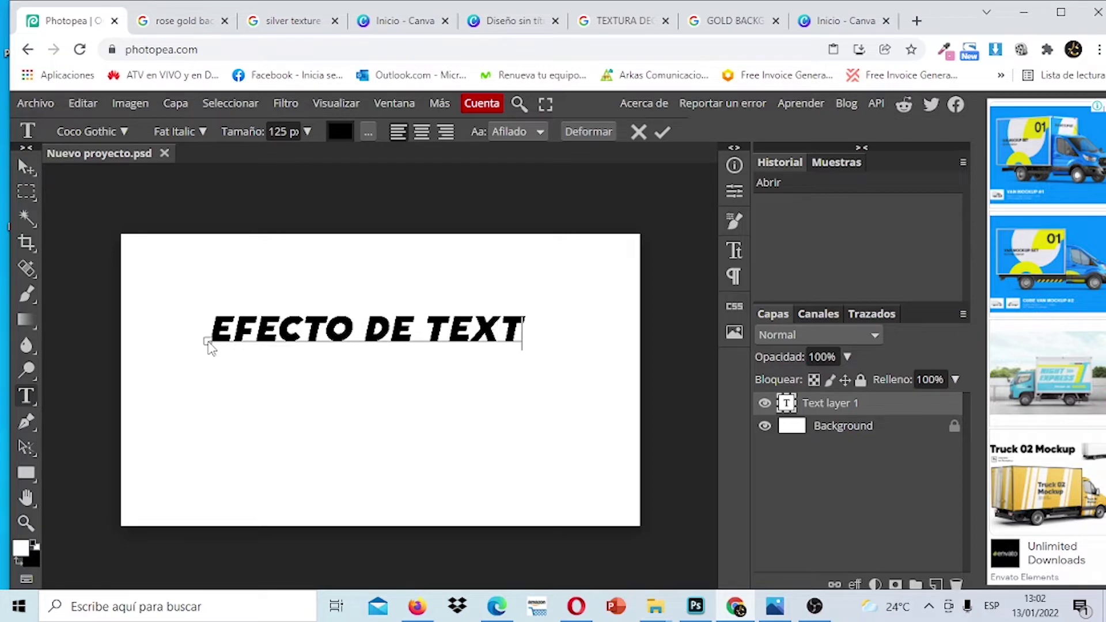
type("O DO")
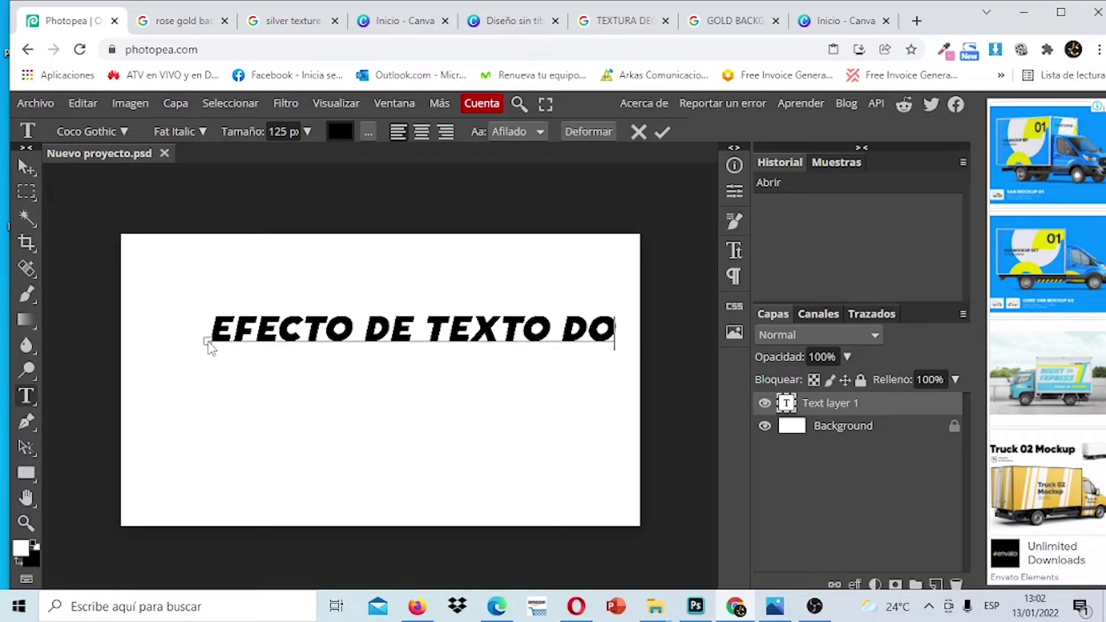
type("R")
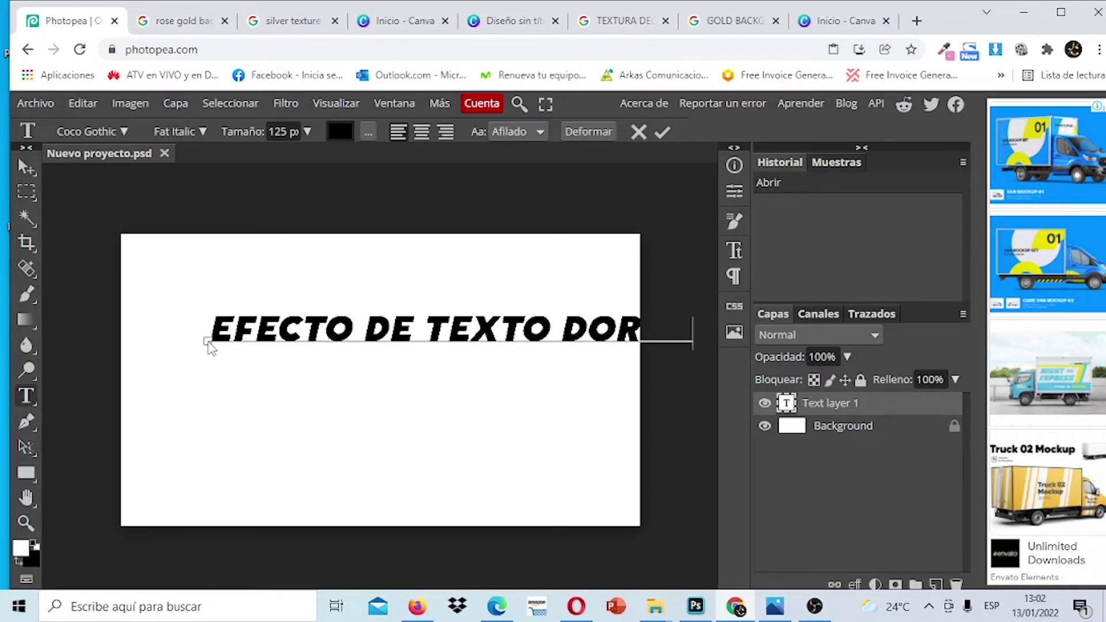
type("AD")
left_click(662, 131)
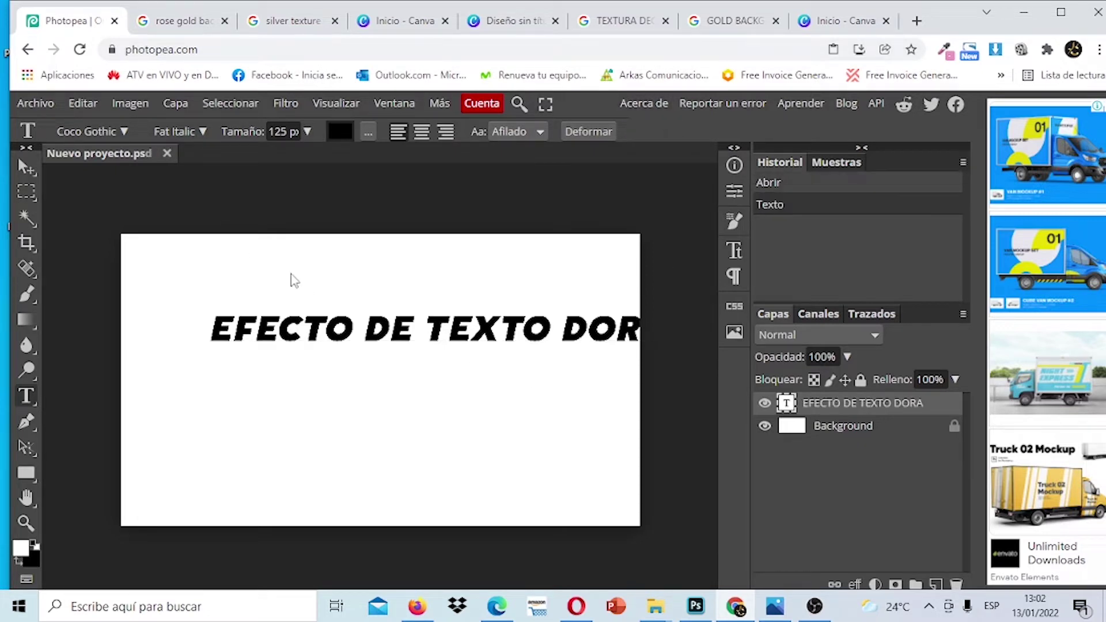
Move the text left so the whole line fits inside the canvas, and duplicate its layer
left_click(26, 167)
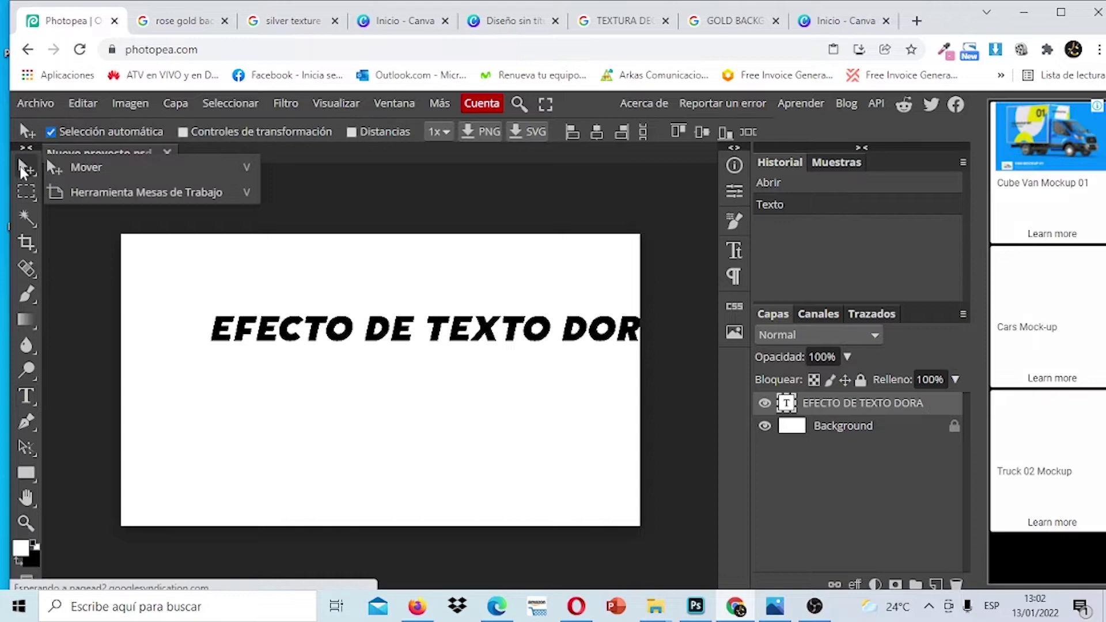
left_click(81, 170)
left_click_drag(498, 339, 418, 337)
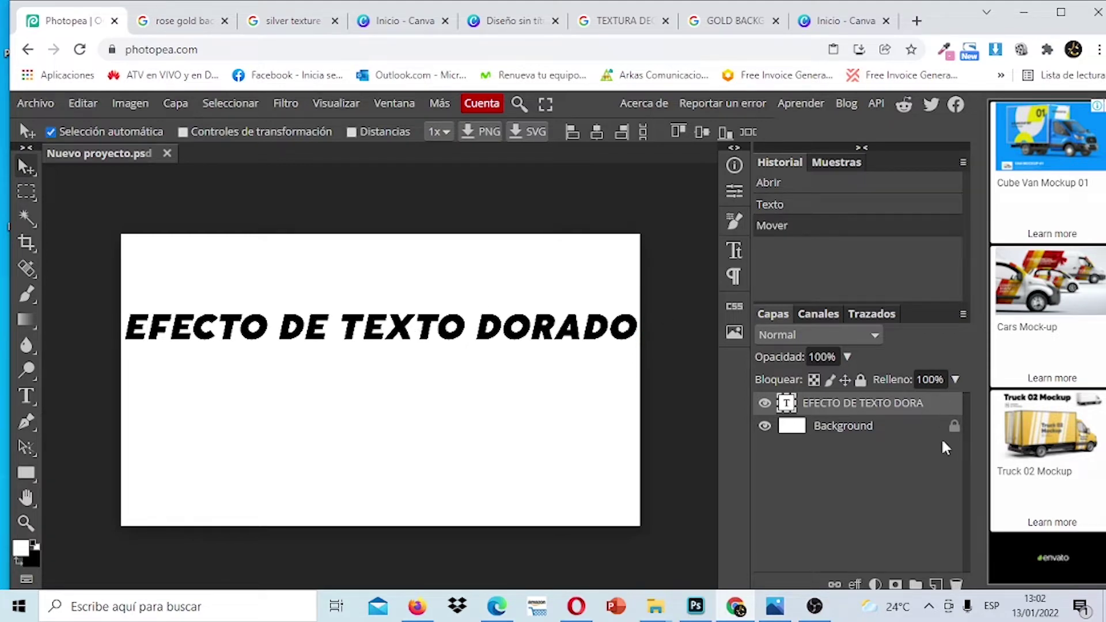
right_click(918, 408)
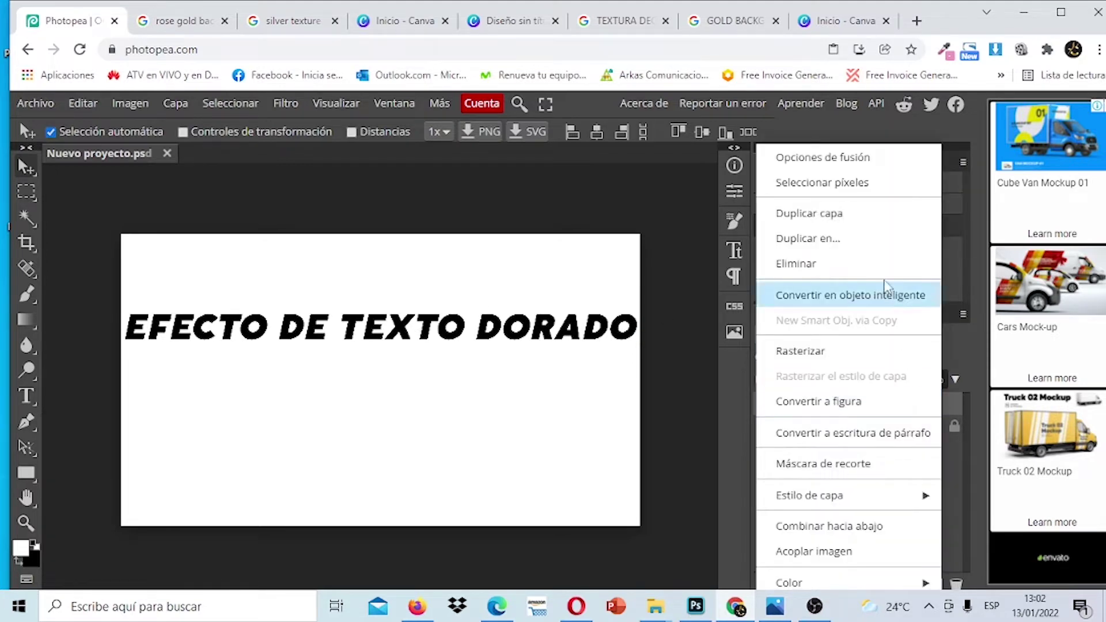
left_click(866, 215)
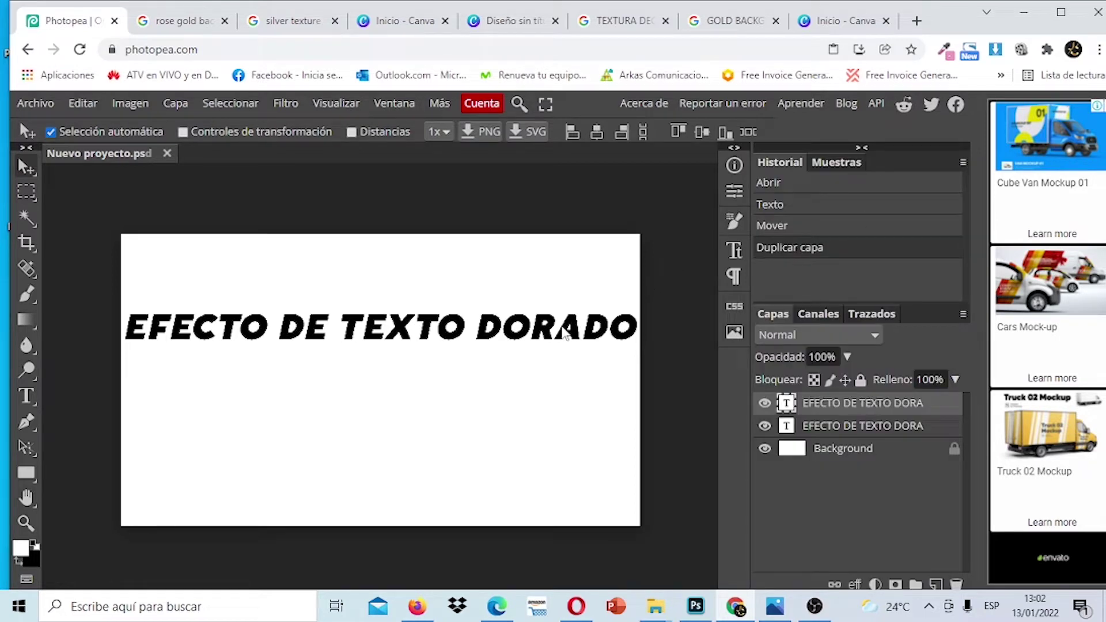
Move the duplicated text line directly below the original and change its wording to "EFECTO DE TEXTO ROSADO"
left_click_drag(566, 333, 558, 375)
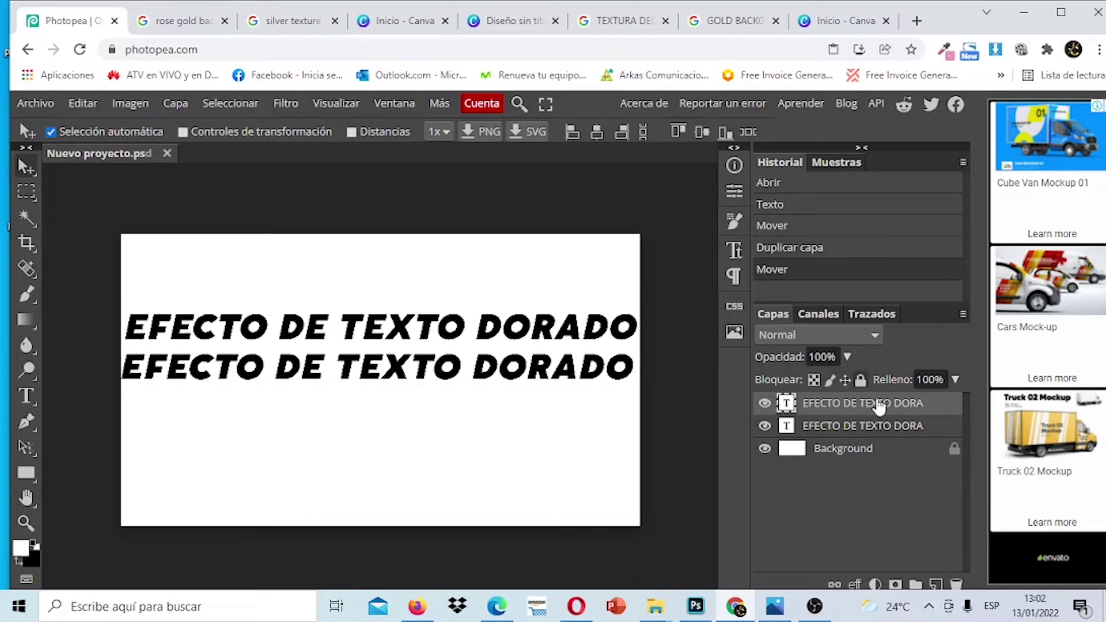
double_click(630, 374)
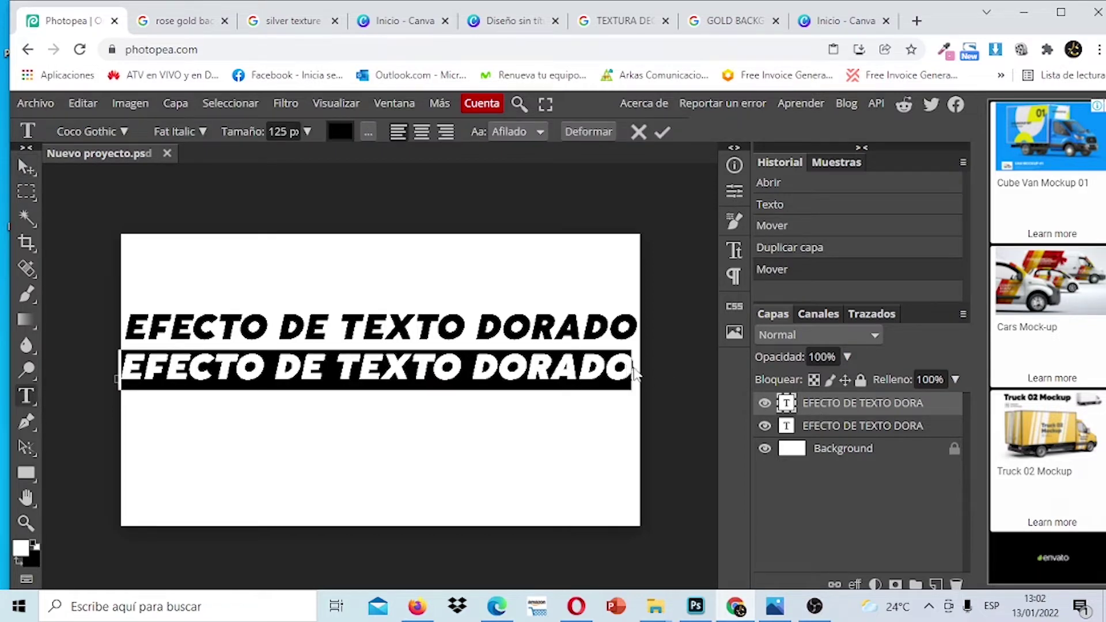
left_click(631, 369)
key("BackSpace")
key("BackSpace")
key("BackSpace")
key("BackSpace")
key("BackSpace")
key("BackSpace")
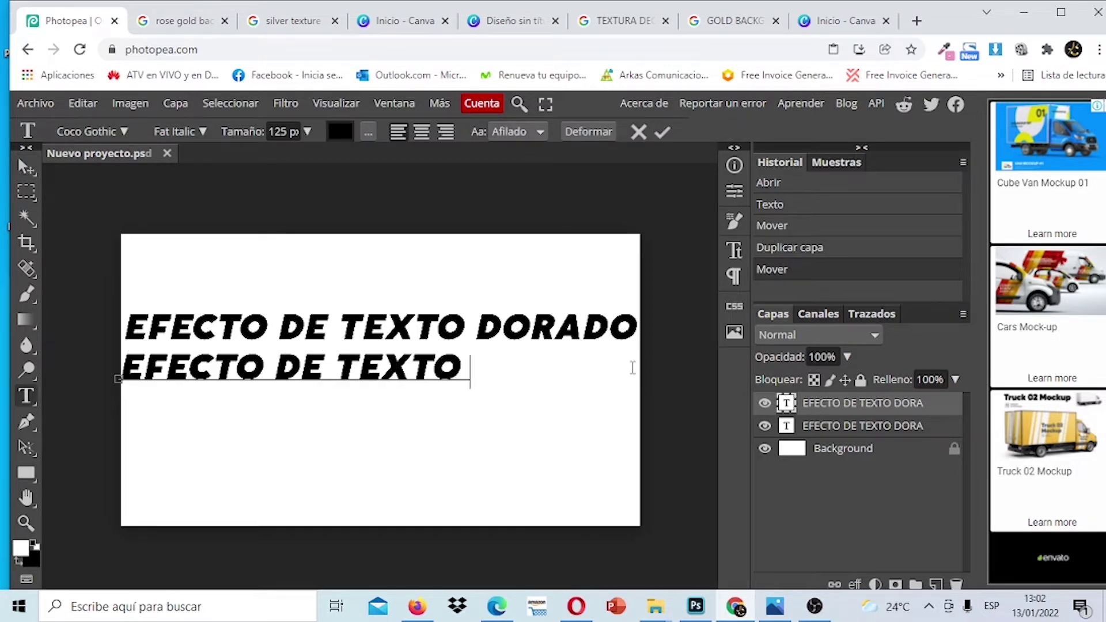
type("ROSAD")
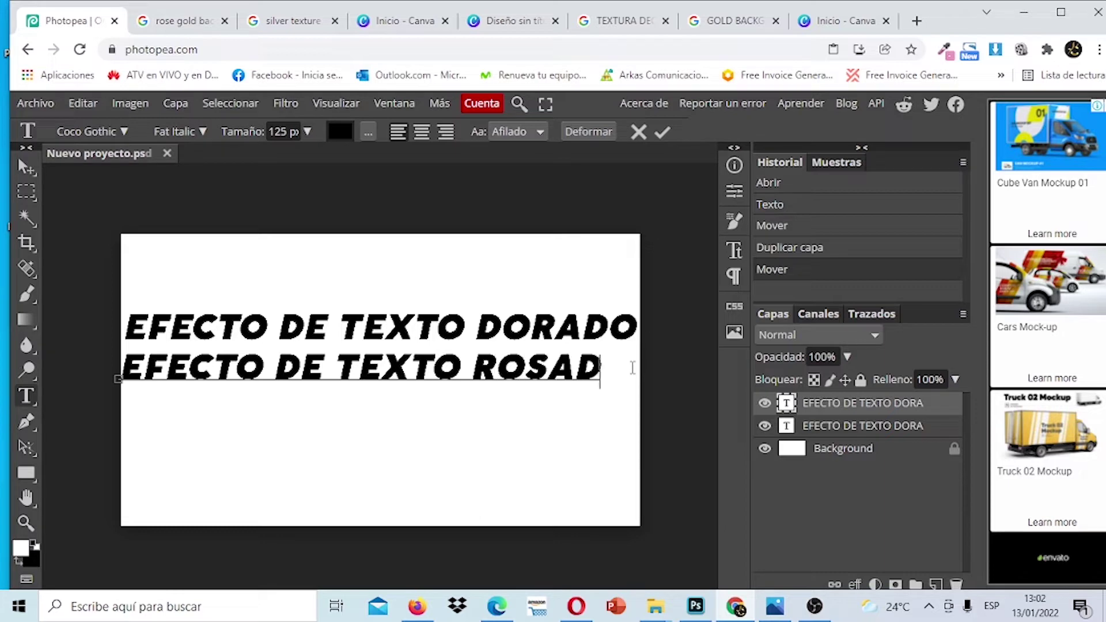
type("O")
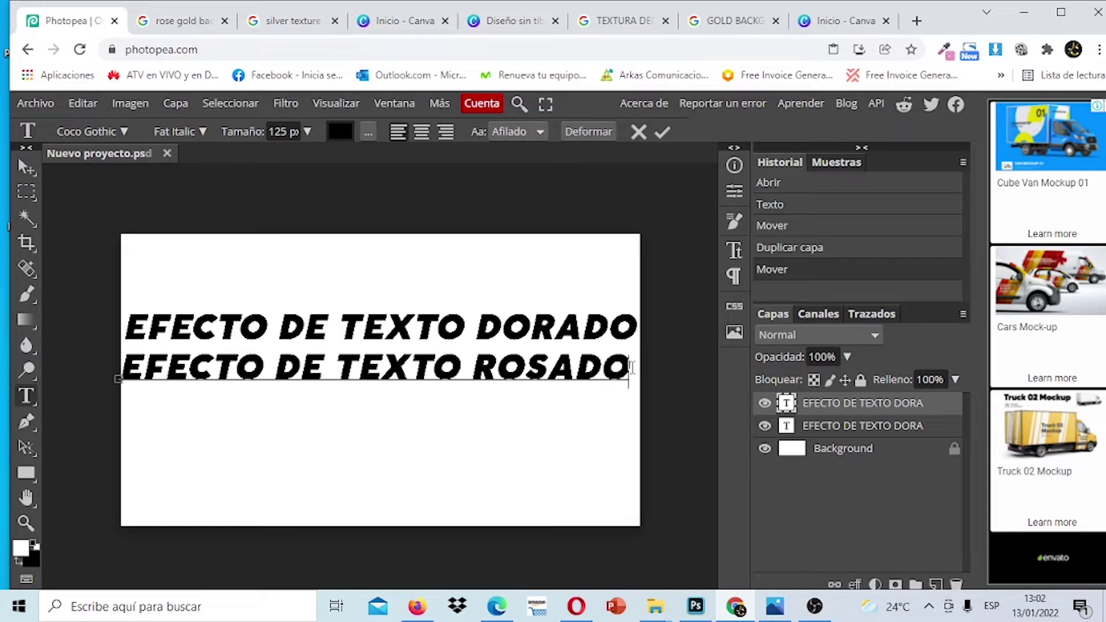
left_click(662, 132)
Duplicate the "EFECTO DE TEXTO ROSADO" layer and place the copy directly below it
right_click(839, 401)
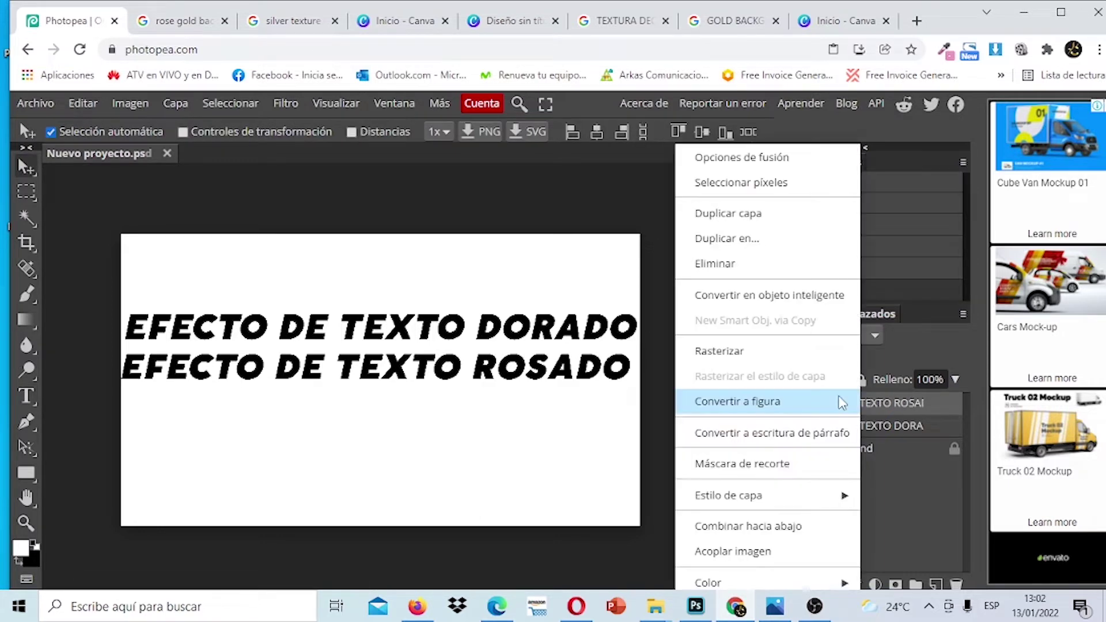
left_click(769, 213)
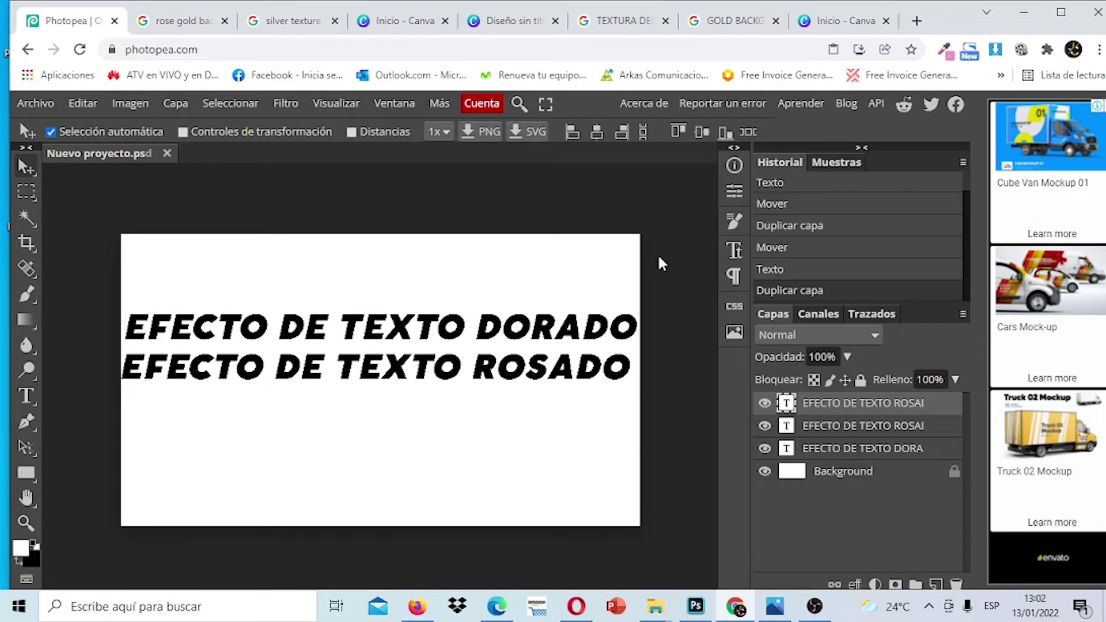
left_click_drag(535, 372, 536, 412)
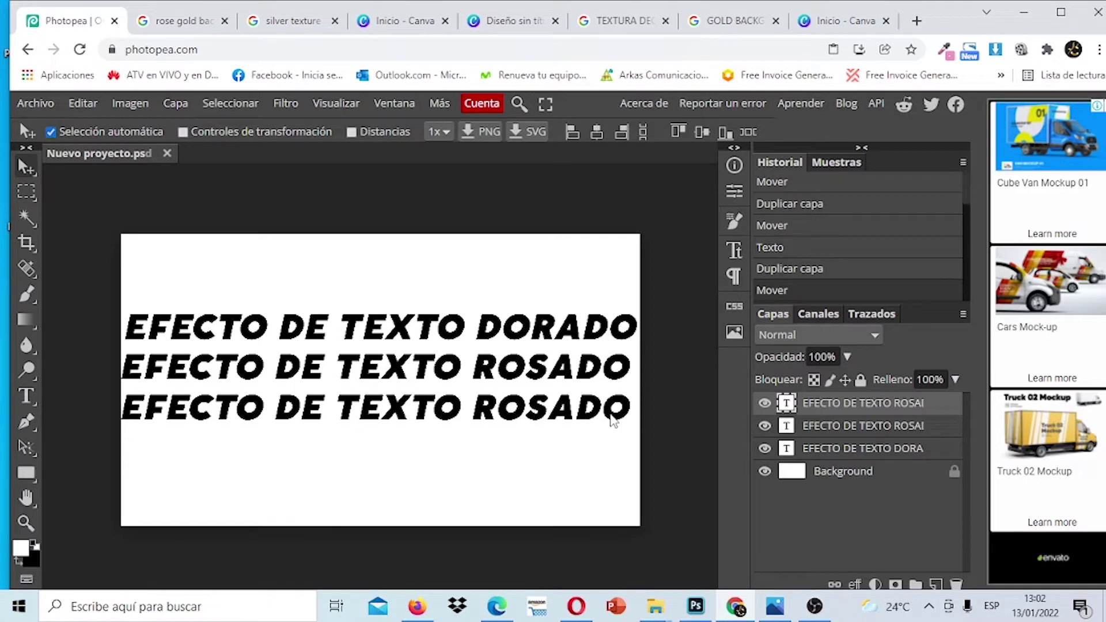
Change the wording of the third text line to "EFECTO DE TEXTO PLATEADO"
double_click(612, 420)
left_click(610, 420)
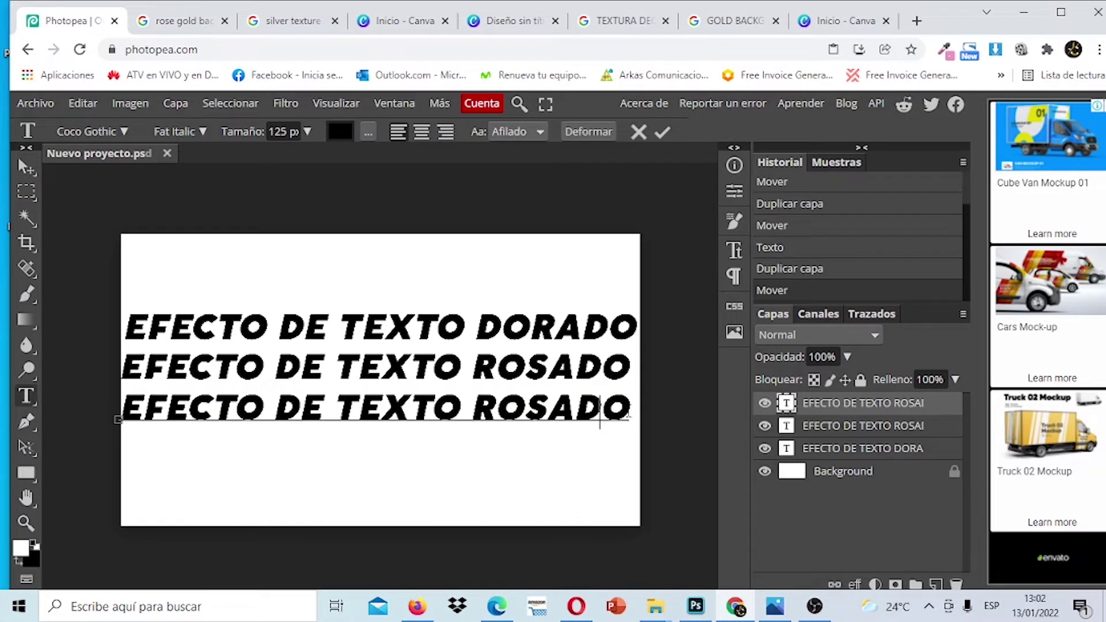
key("BackSpace")
key("BackSpace")
key("BackSpace")
key("BackSpace")
key("BackSpace")
key("BackSpace")
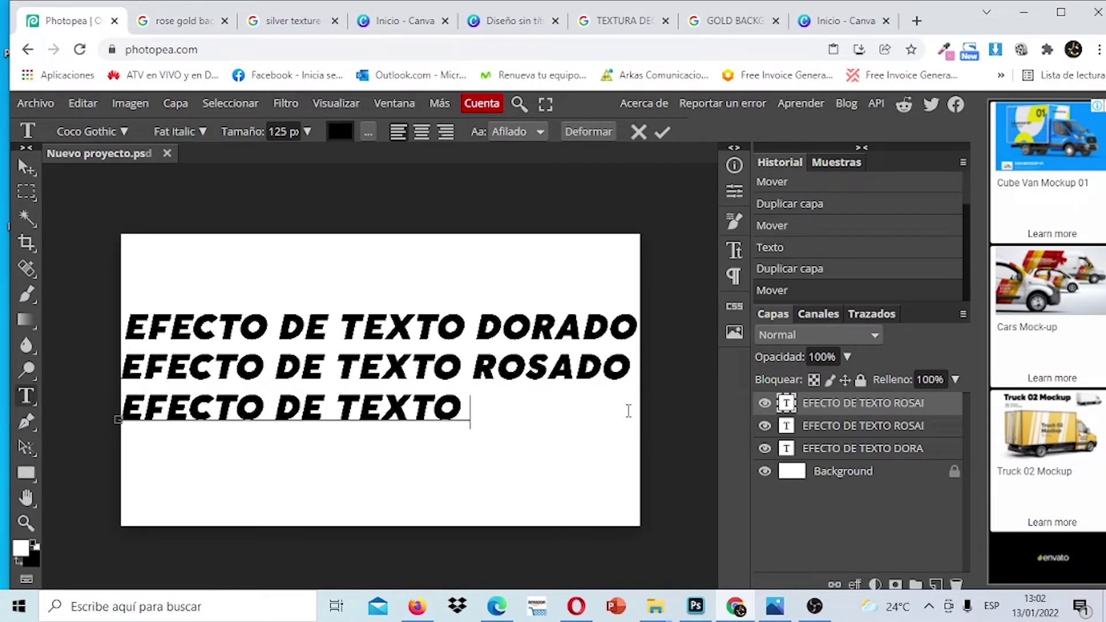
type("PLATEAD")
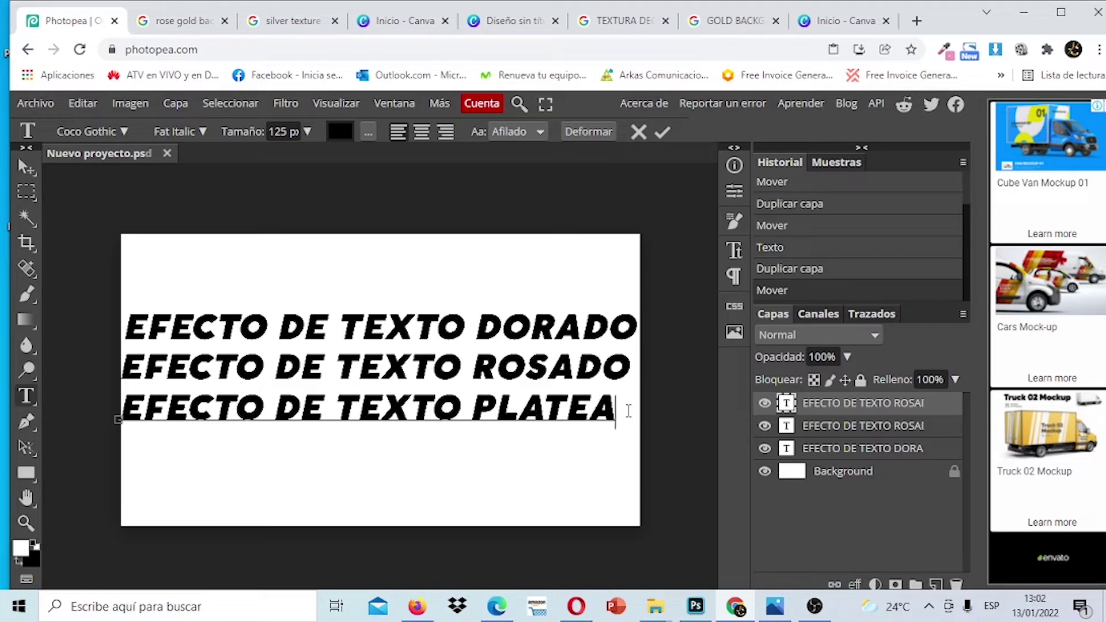
left_click(663, 133)
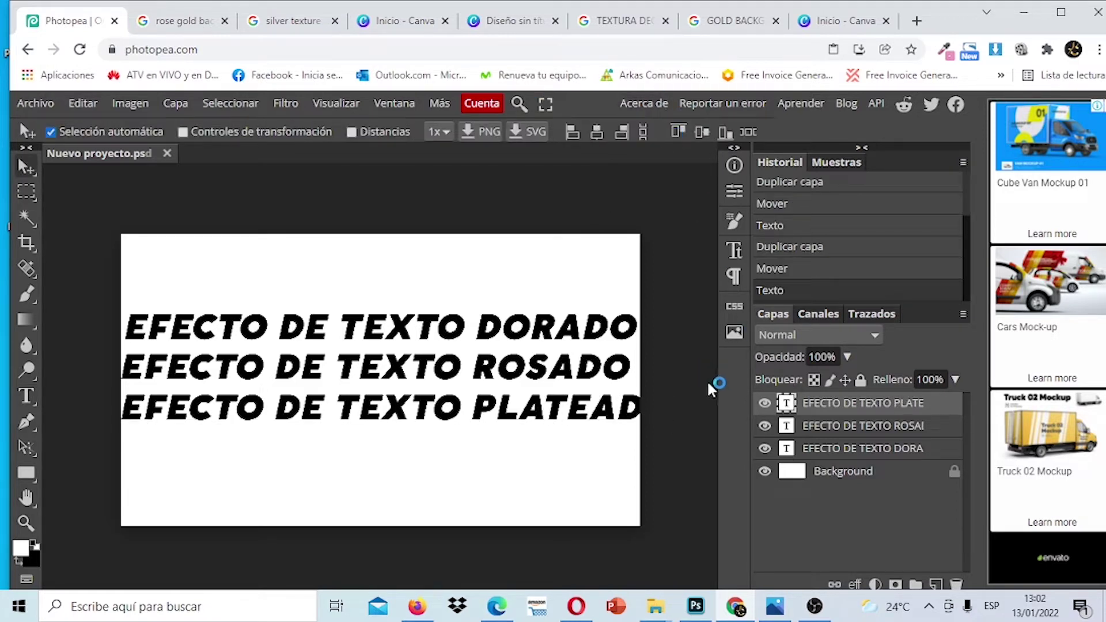
Reduce the font size of the "EFECTO DE TEXTO PLATEADO" line to 115 px so it fits inside the canvas
double_click(613, 420)
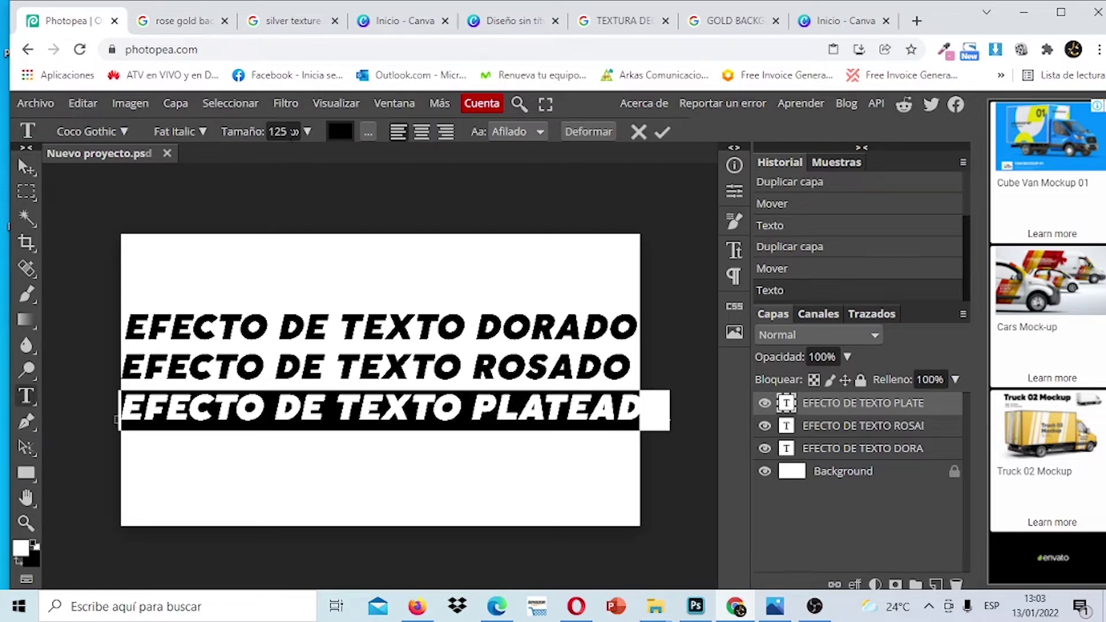
left_click(286, 132)
key("BackSpace")
type("5")
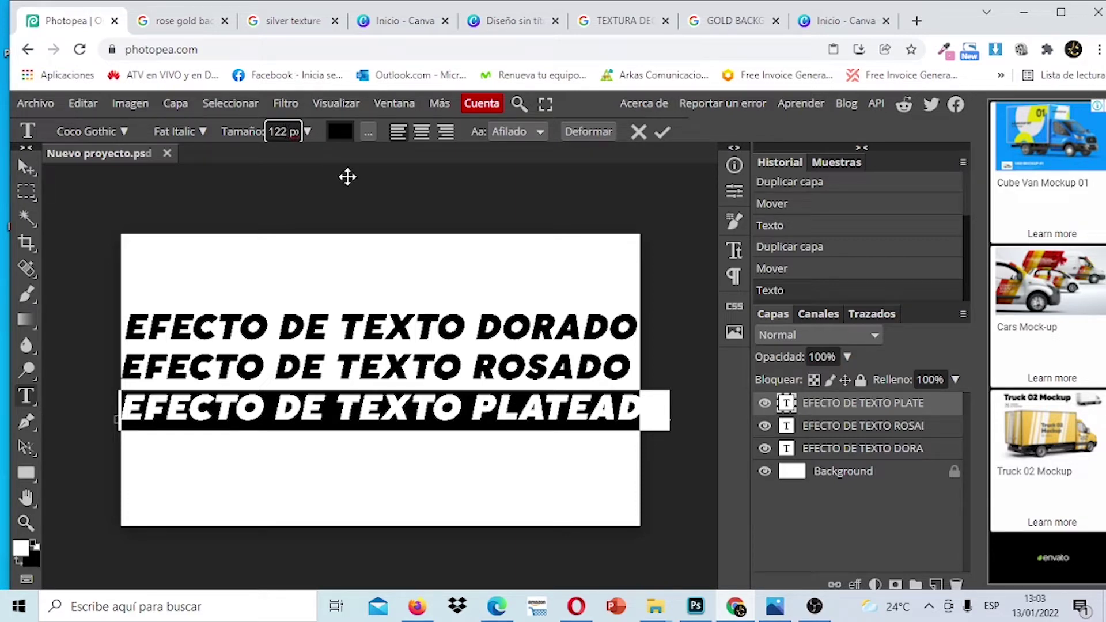
key("Return")
left_click_drag(307, 131, 302, 161)
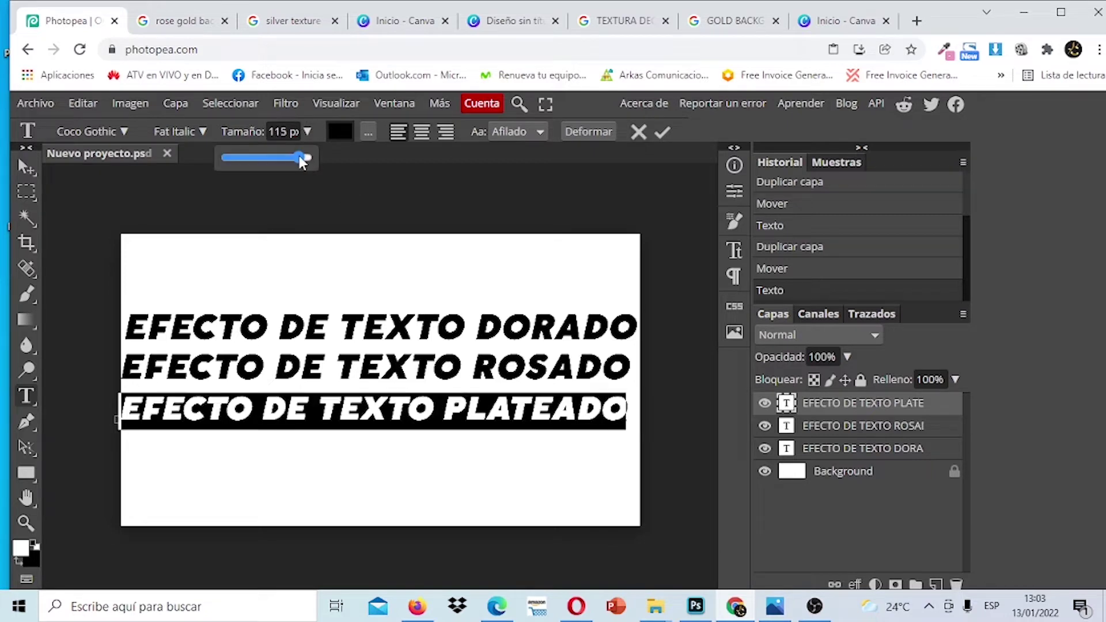
left_click(662, 134)
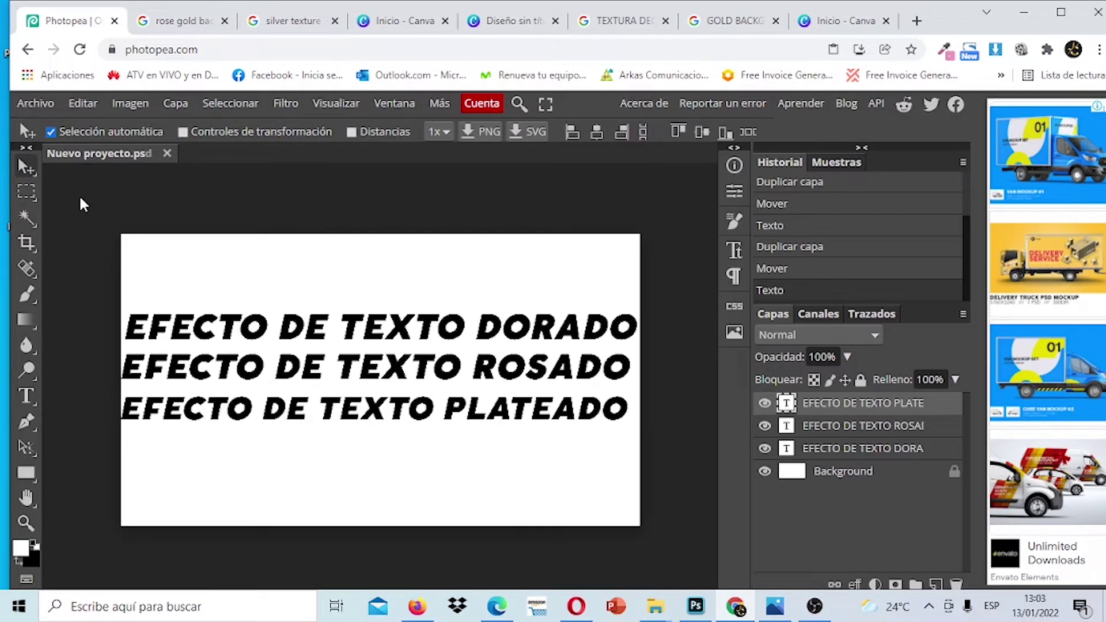
Nudge the "EFECTO DE TEXTO PLATEADO" line slightly to the right to line up with the gold text
key("Right")
key("Right")
key("Right")
key("Right")
key("Right")
key("Right")
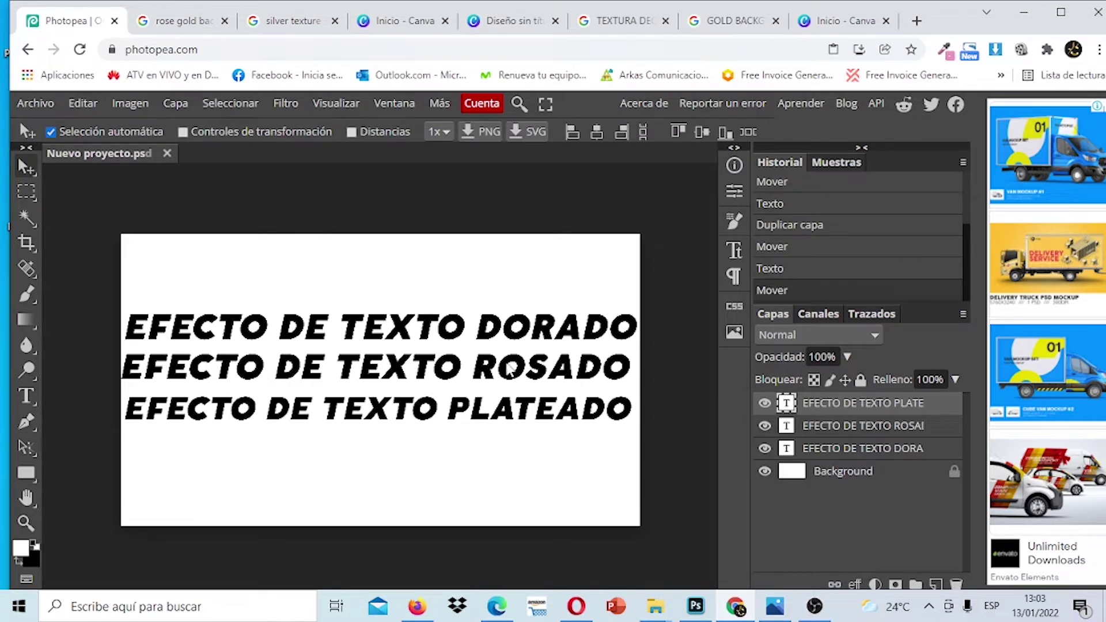
Duplicate the "EFECTO DE TEXTO PLATEADO" layer and place the copy directly below it as a fourth line
right_click(859, 413)
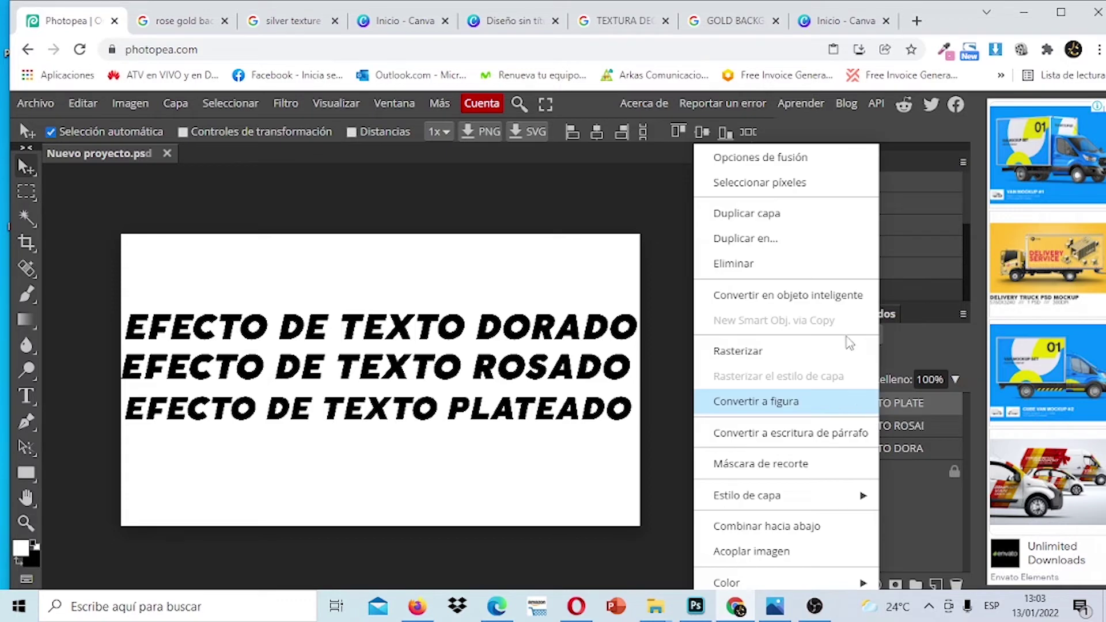
left_click(809, 221)
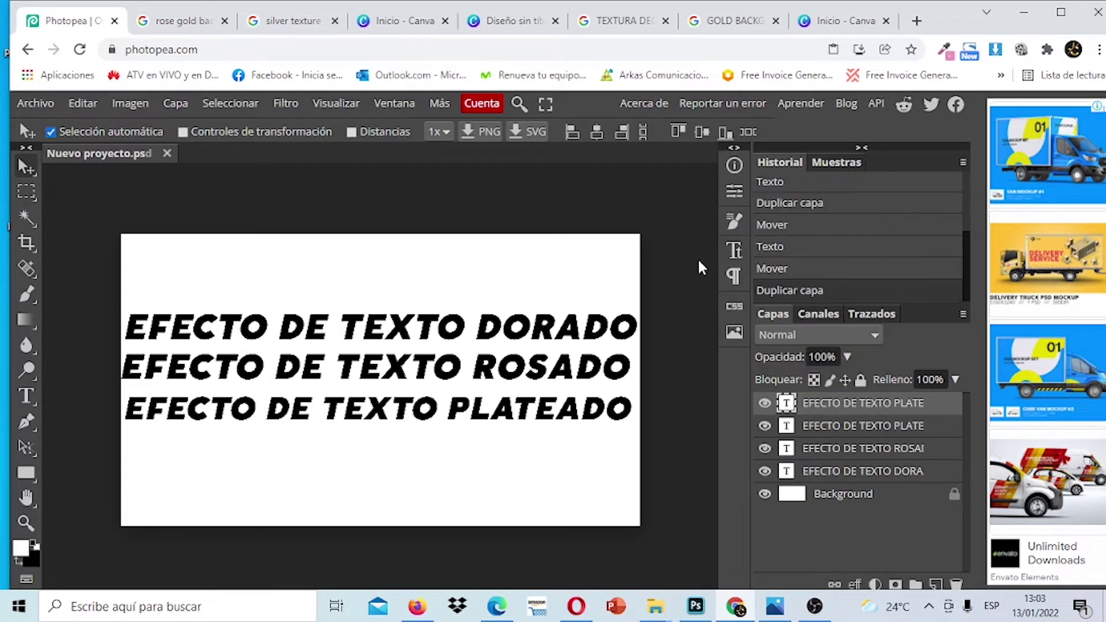
left_click_drag(575, 416, 578, 452)
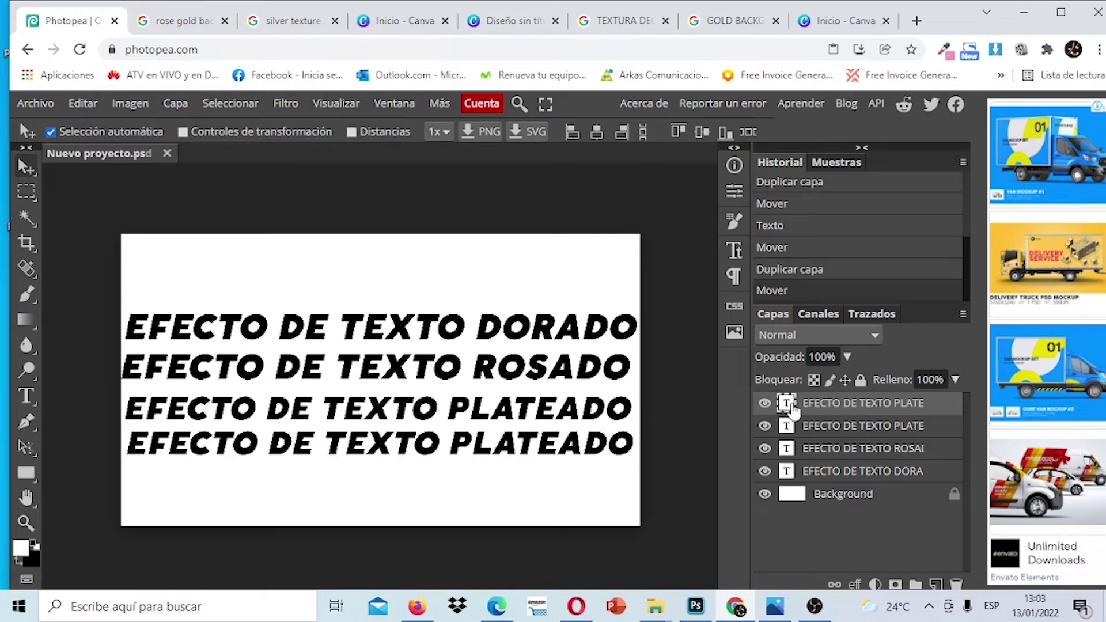
Replace the word "PLATEADO" with "DEGRADADO" in the fourth text line
double_click(605, 446)
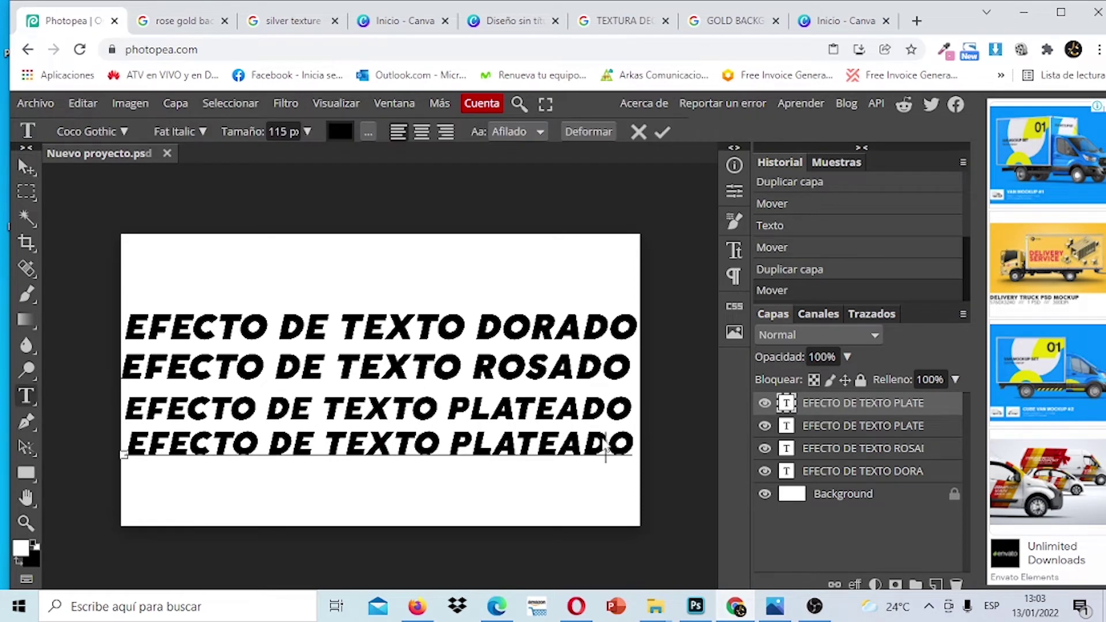
left_click(627, 441)
key("BackSpace")
key("BackSpace")
key("BackSpace")
key("BackSpace")
key("BackSpace")
key("BackSpace")
key("BackSpace")
key("BackSpace")
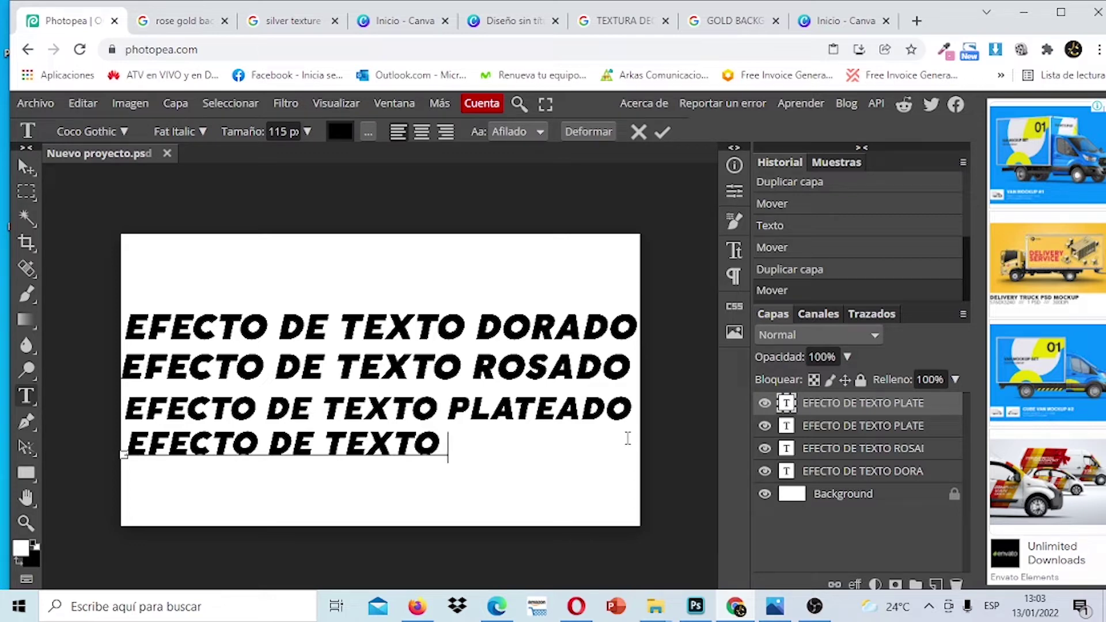
type("DEGRA")
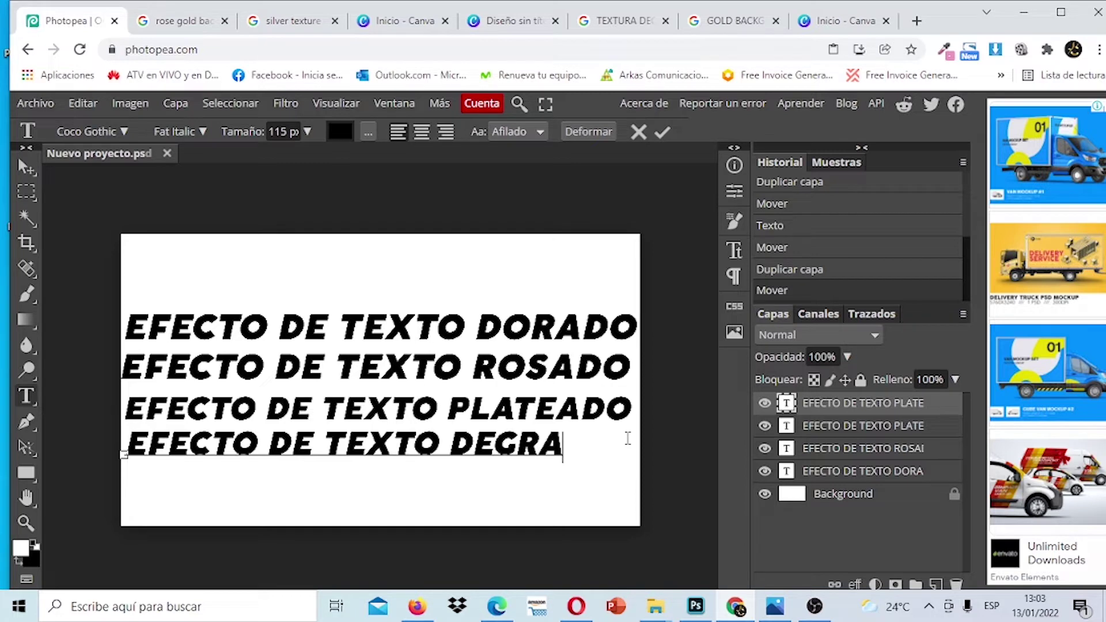
type("DADO")
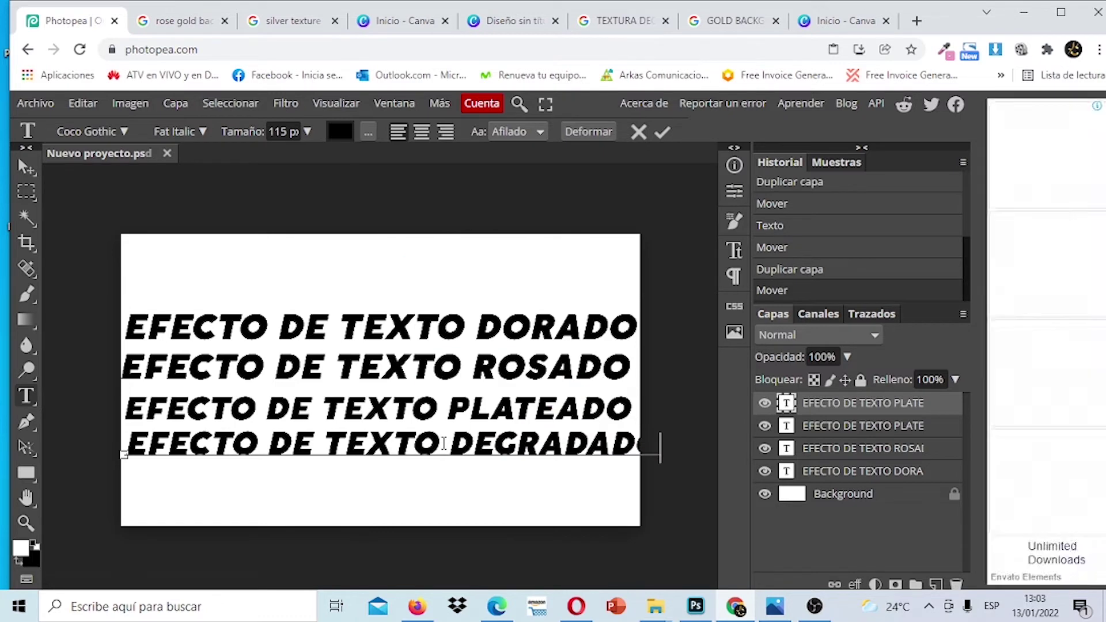
Delete the word "TEXTO" from the fourth line so it reads "EFECTO DE DEGRADADO"
left_click(445, 443)
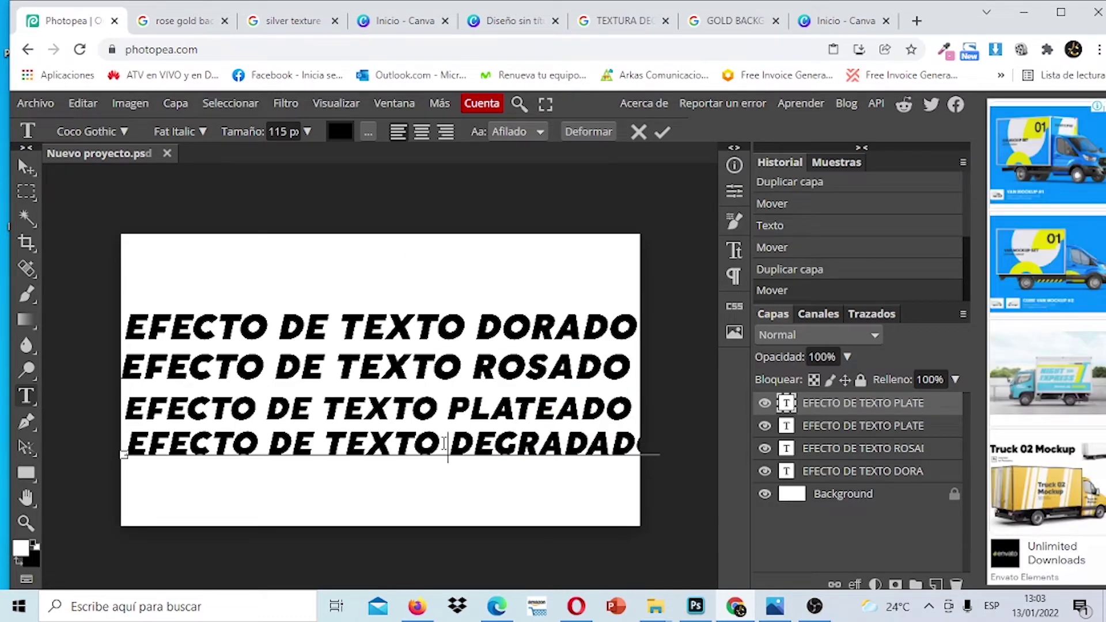
key("BackSpace")
key("BackSpace")
key("BackSpace")
key("BackSpace")
key("BackSpace")
key("BackSpace")
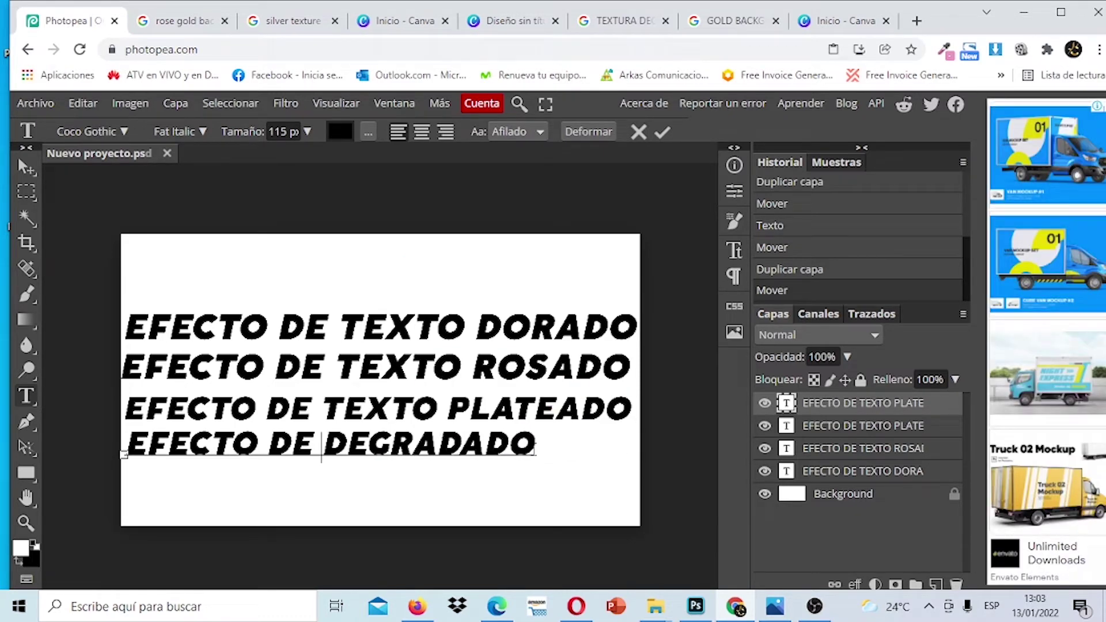
left_click(536, 445)
key("ctrl+v")
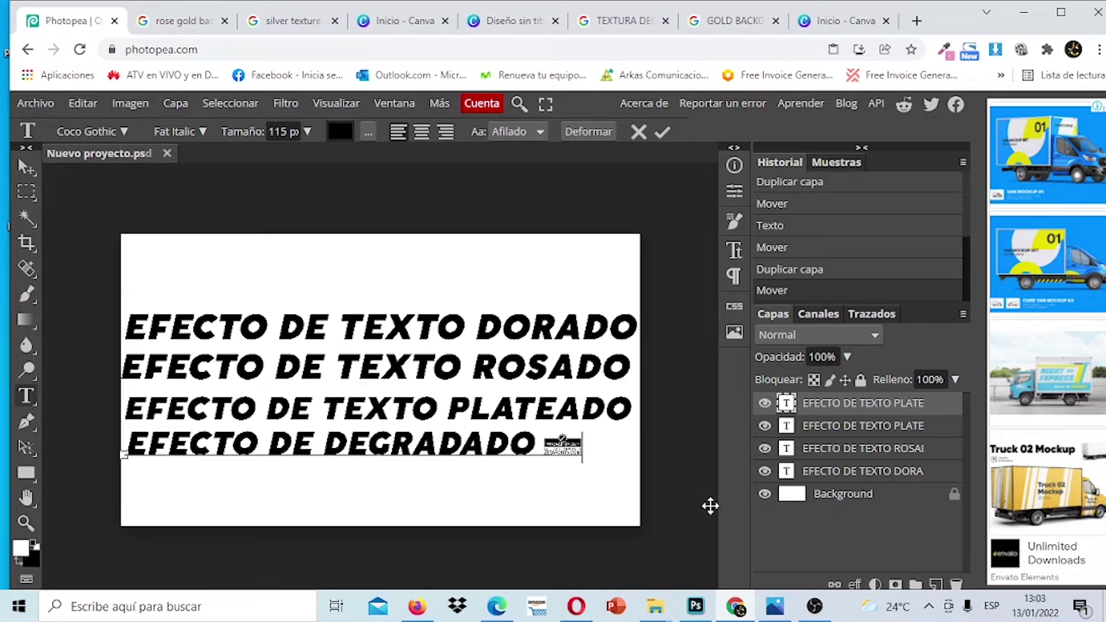
key("ctrl+z")
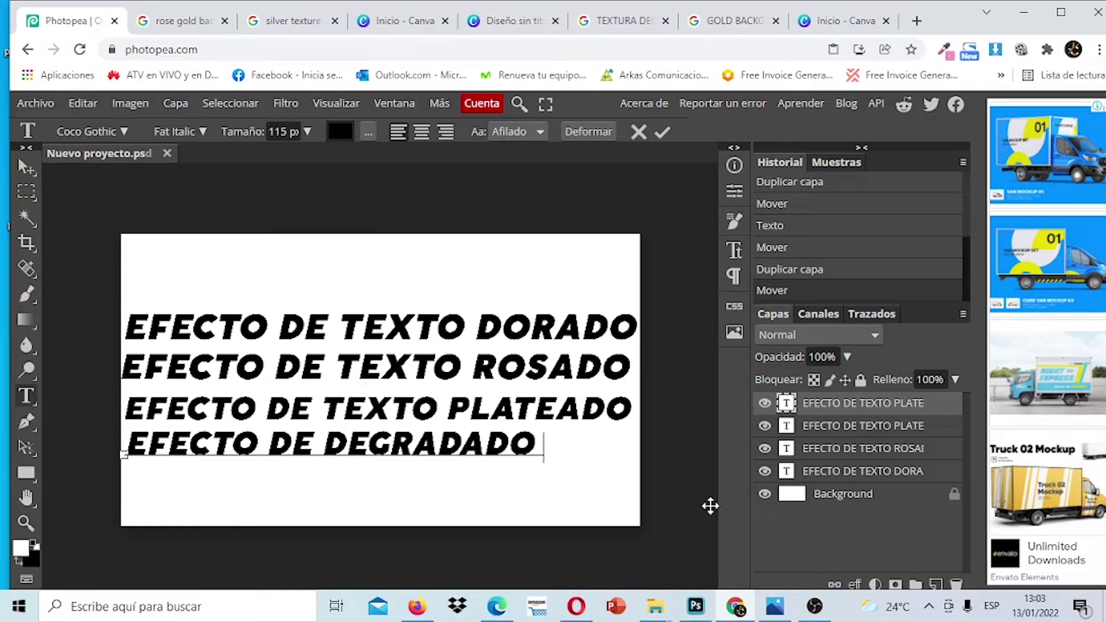
Finish editing the "EFECTO DE DEGRADADO" line and center it beneath the other three lines
left_click(662, 132)
left_click_drag(506, 451, 549, 459)
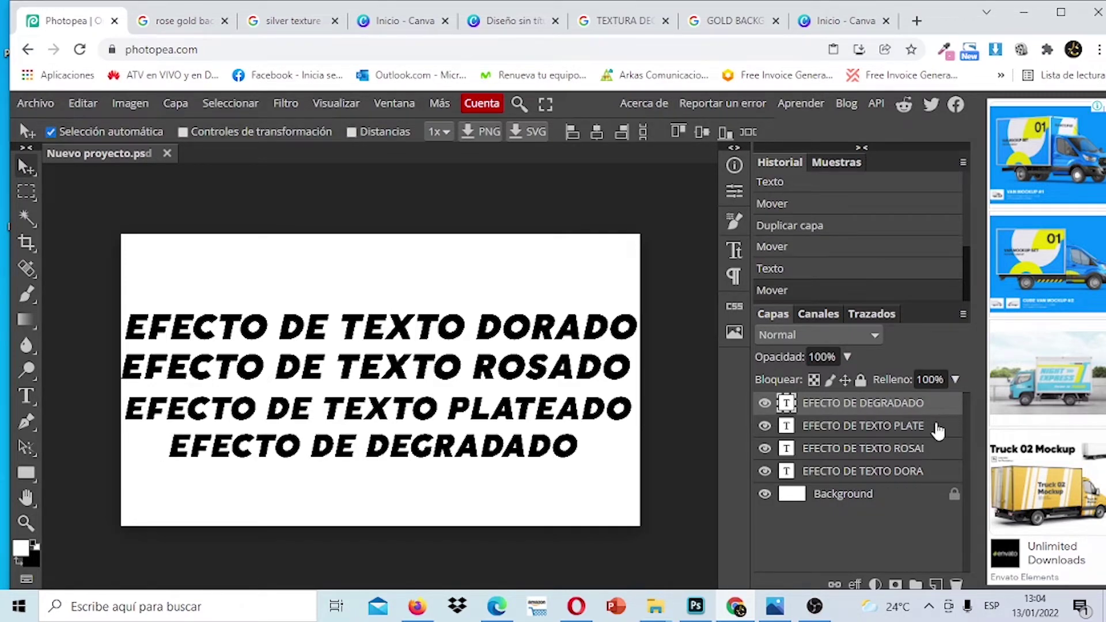
Duplicate the "EFECTO DE DEGRADADO" layer and place the copy directly below it as a fifth line
right_click(907, 404)
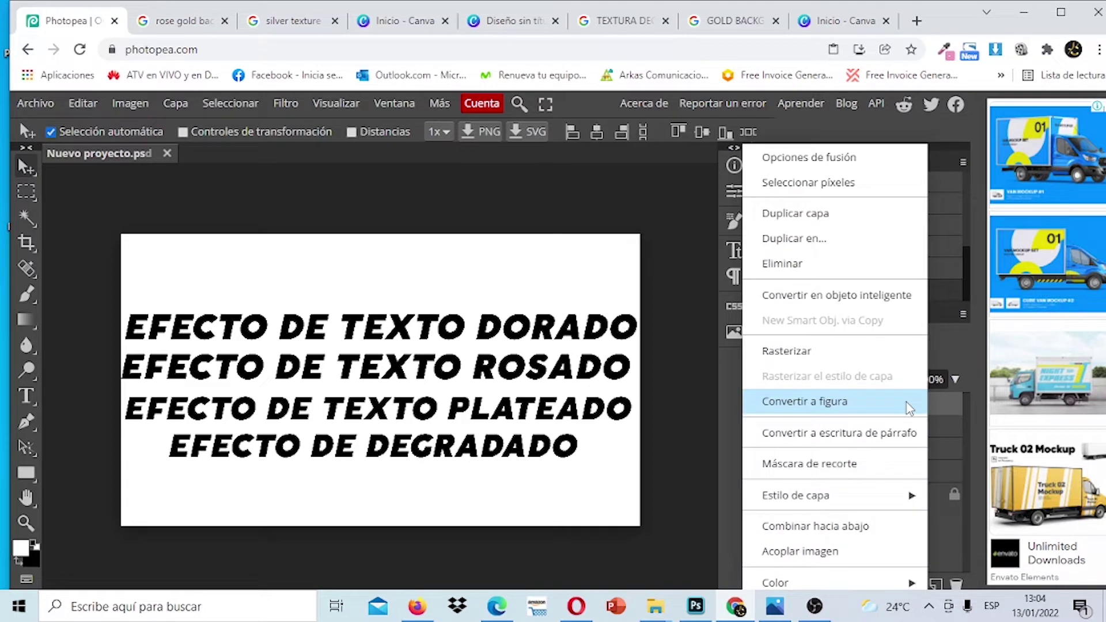
left_click(845, 224)
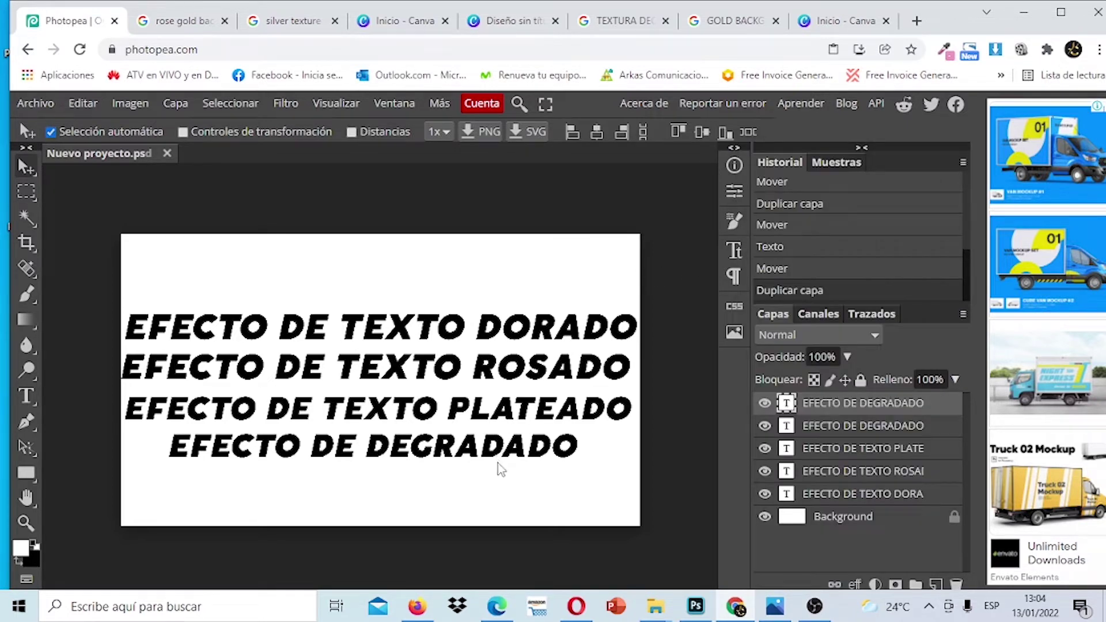
left_click_drag(497, 463, 492, 501)
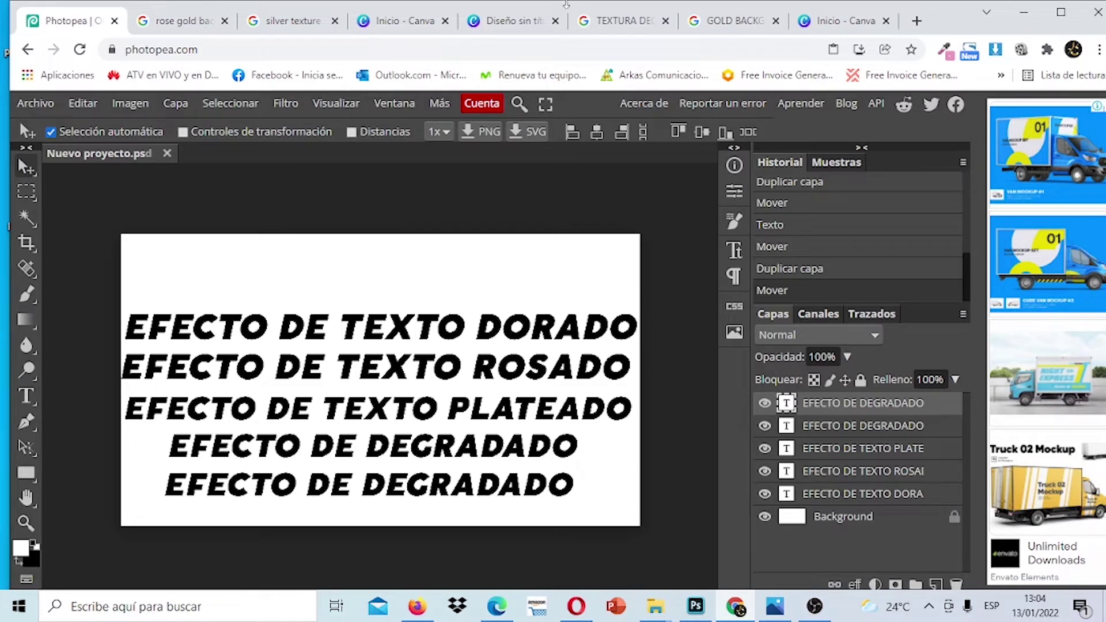
Switch to the Google Images results for "GOLD BACKGROUND" and look through the available gold textures
left_click(755, 21)
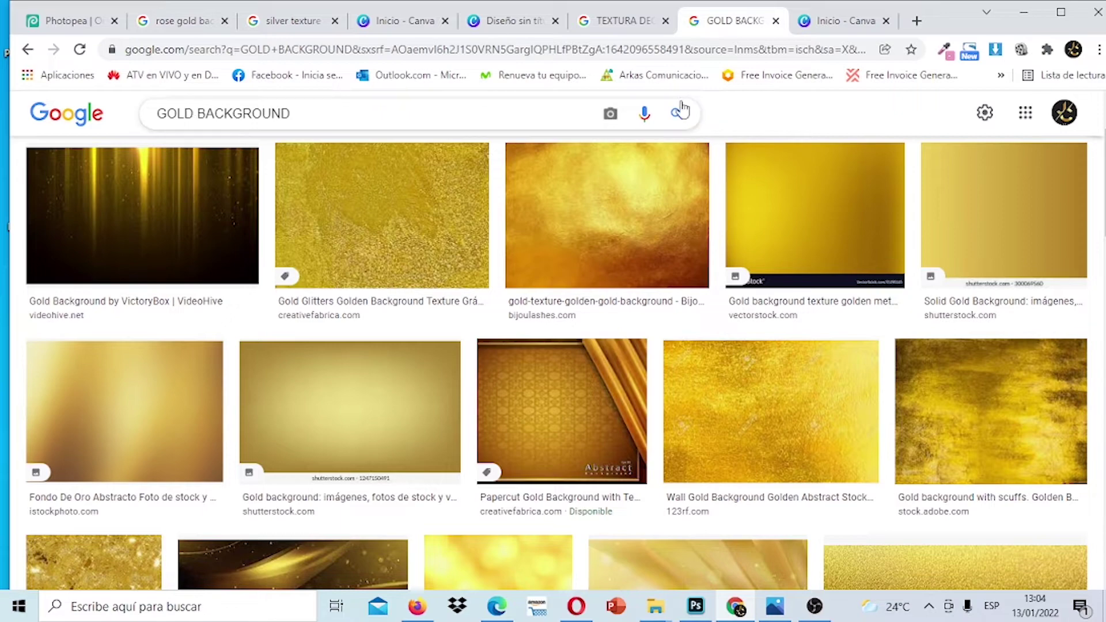
scroll(1100, 230, "down", 5)
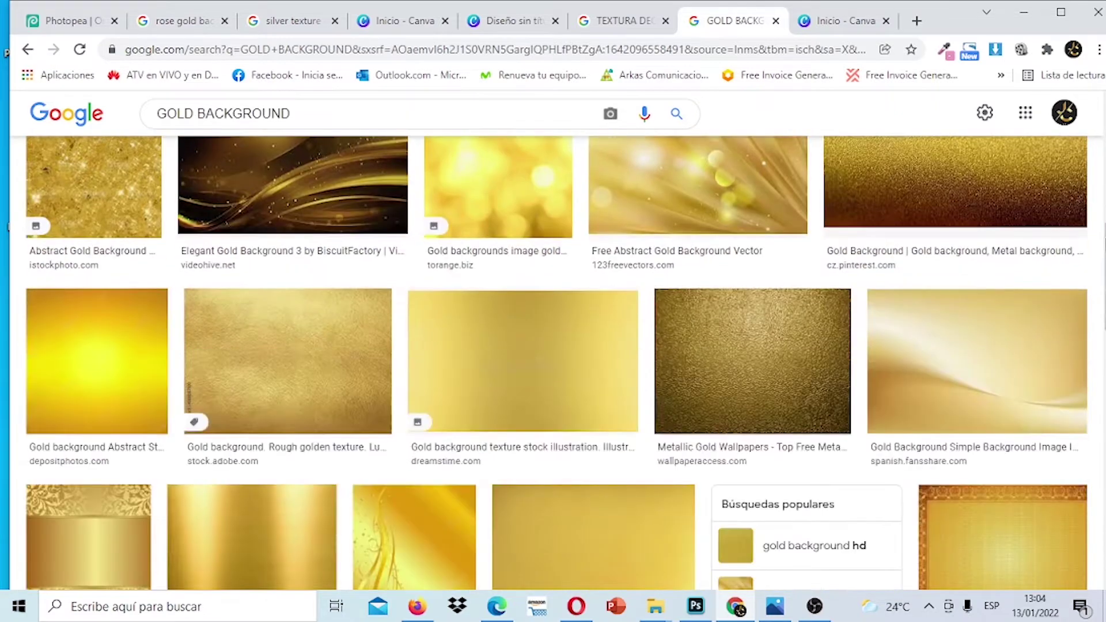
left_click_drag(1103, 271, 1101, 144)
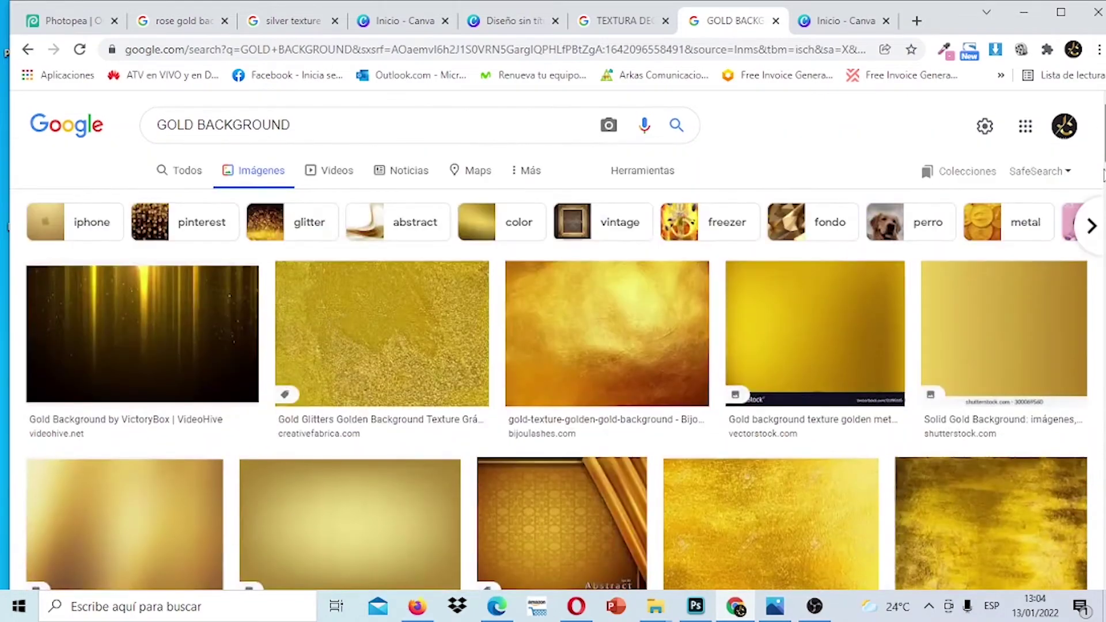
Copy the VectorStock "Gold background texture golden metal shiny" image and paste it into the Photopea project as a new layer
left_click(856, 341)
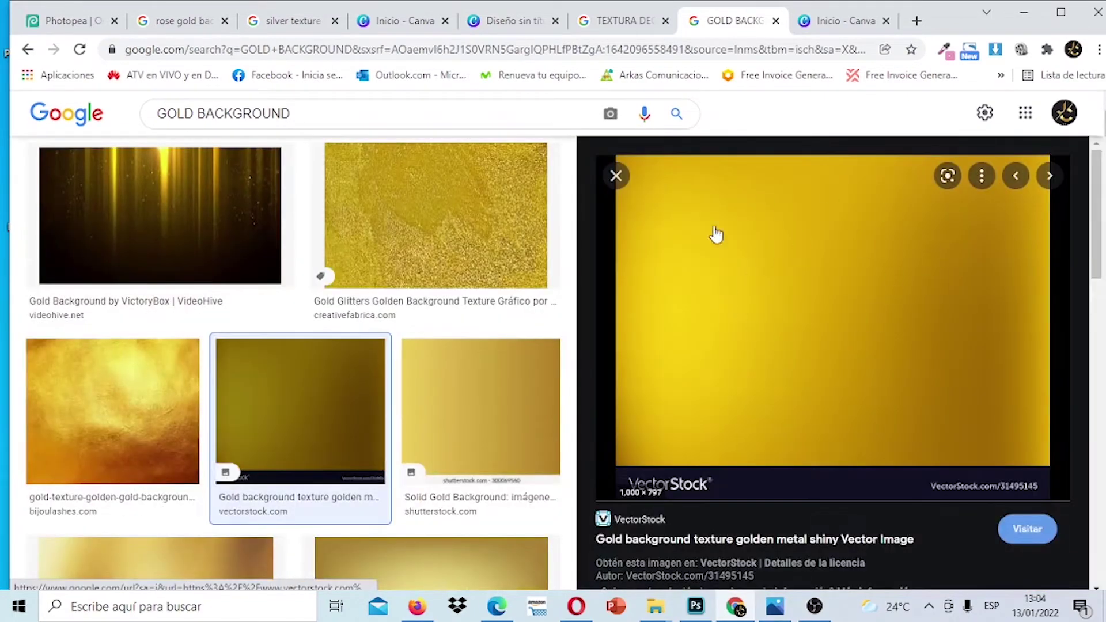
right_click(897, 275)
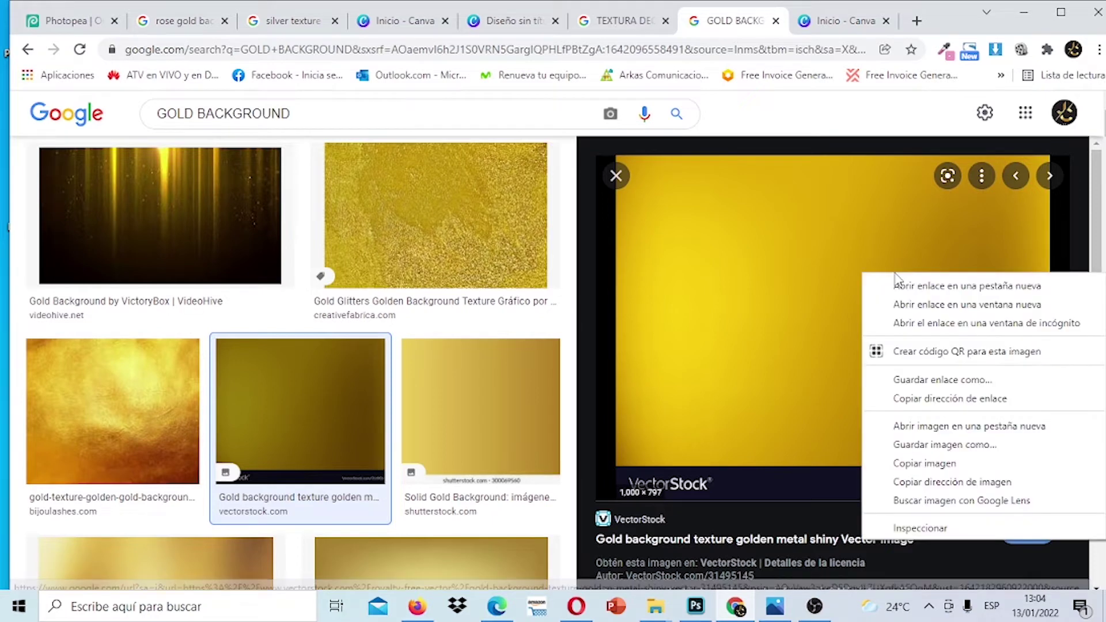
left_click(956, 464)
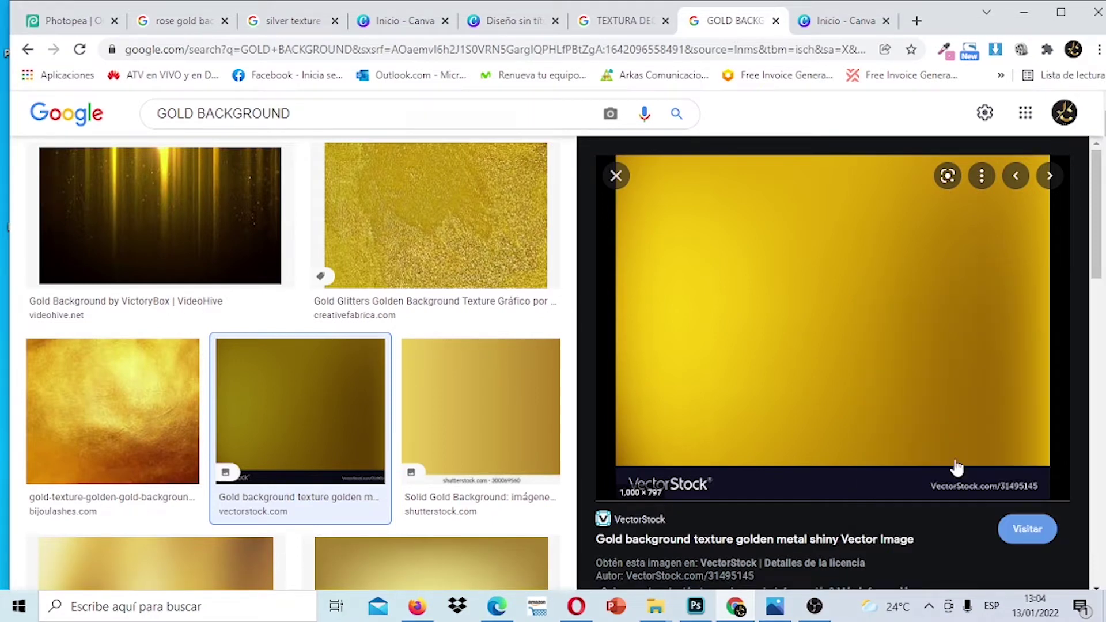
left_click(72, 28)
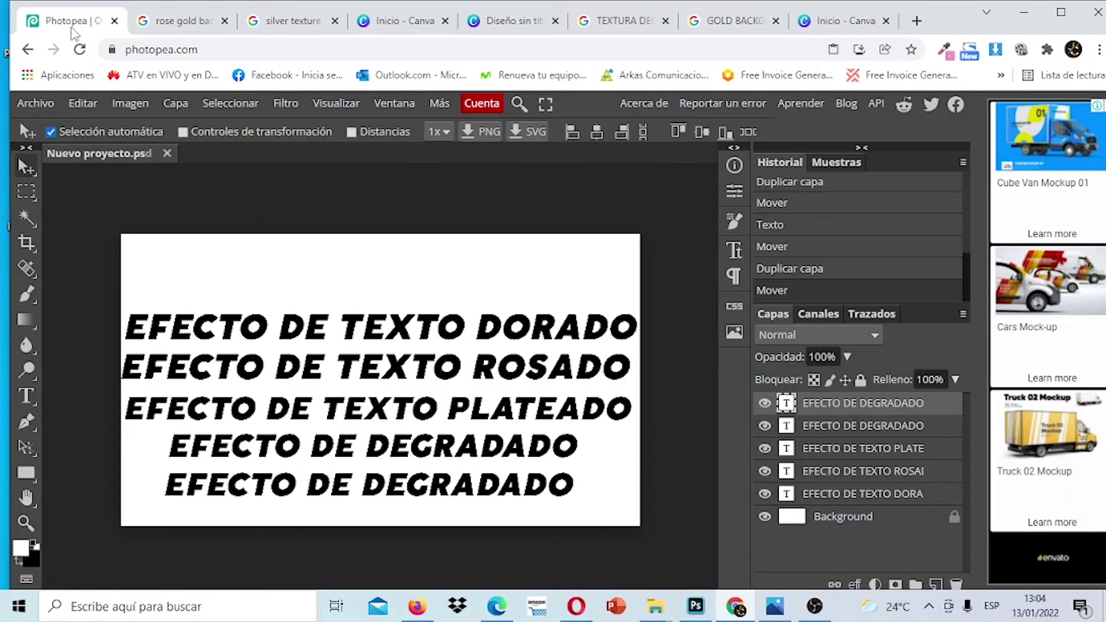
left_click(91, 105)
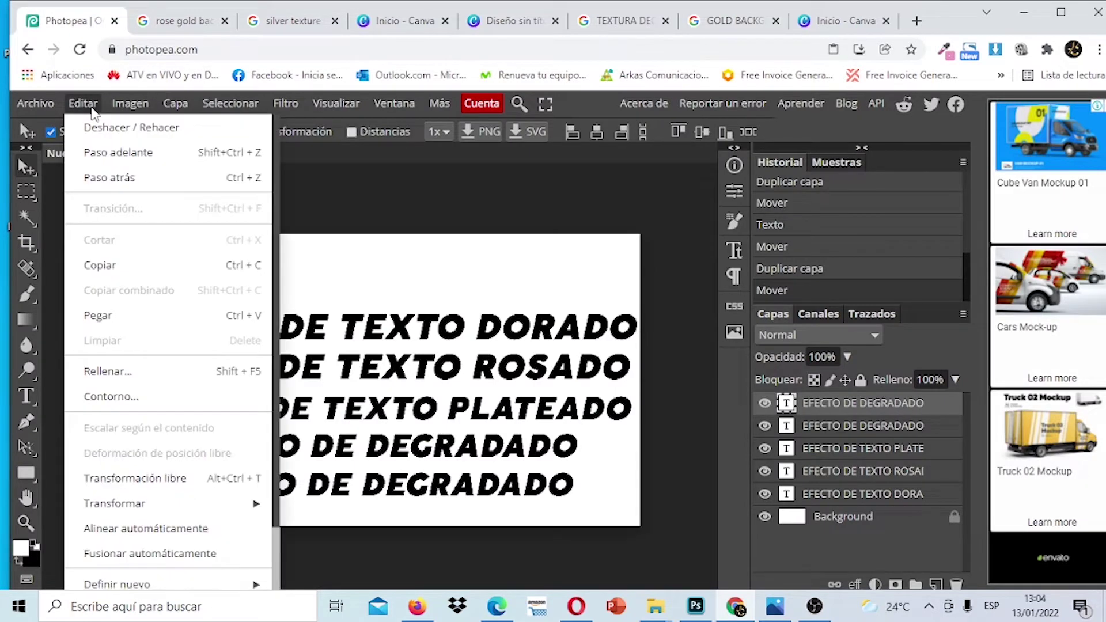
left_click(153, 315)
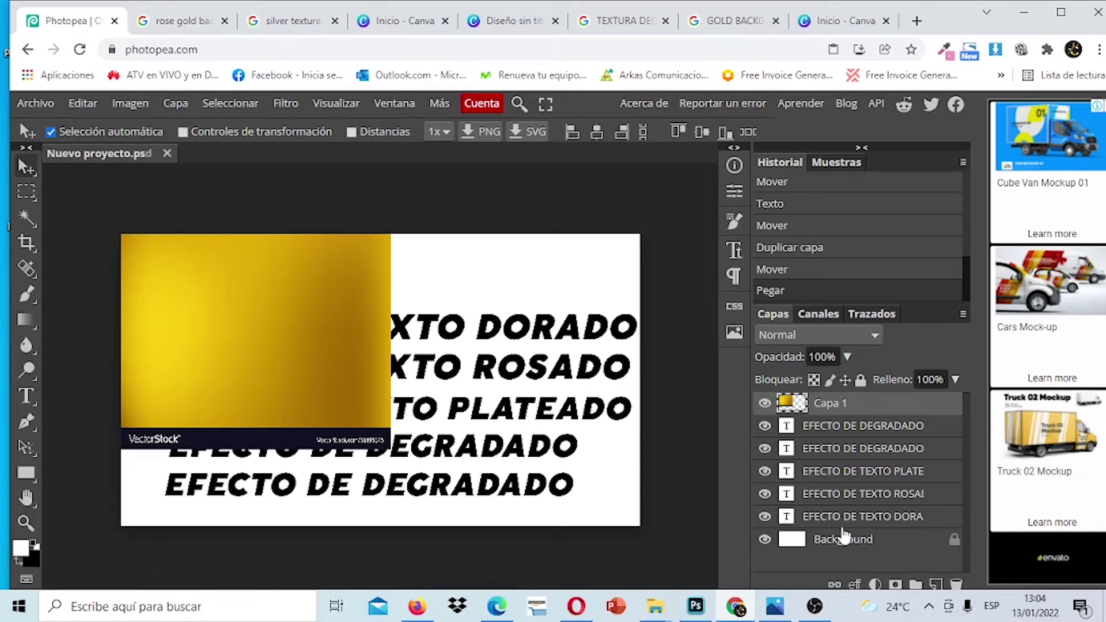
Add a raster mask to the Background layer
left_click(842, 540)
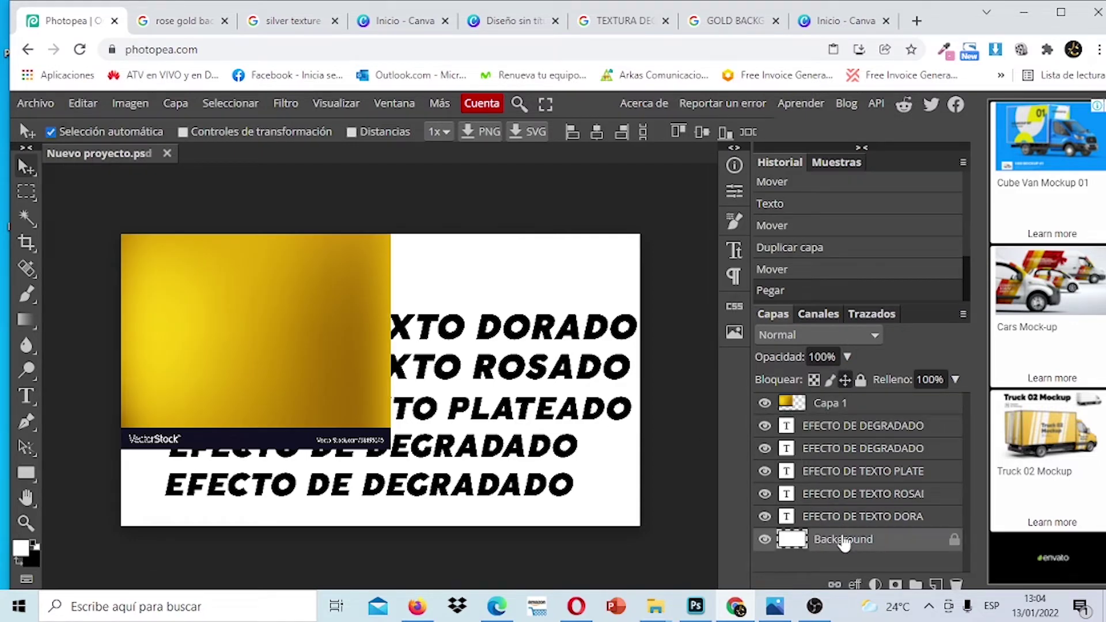
left_click(896, 584)
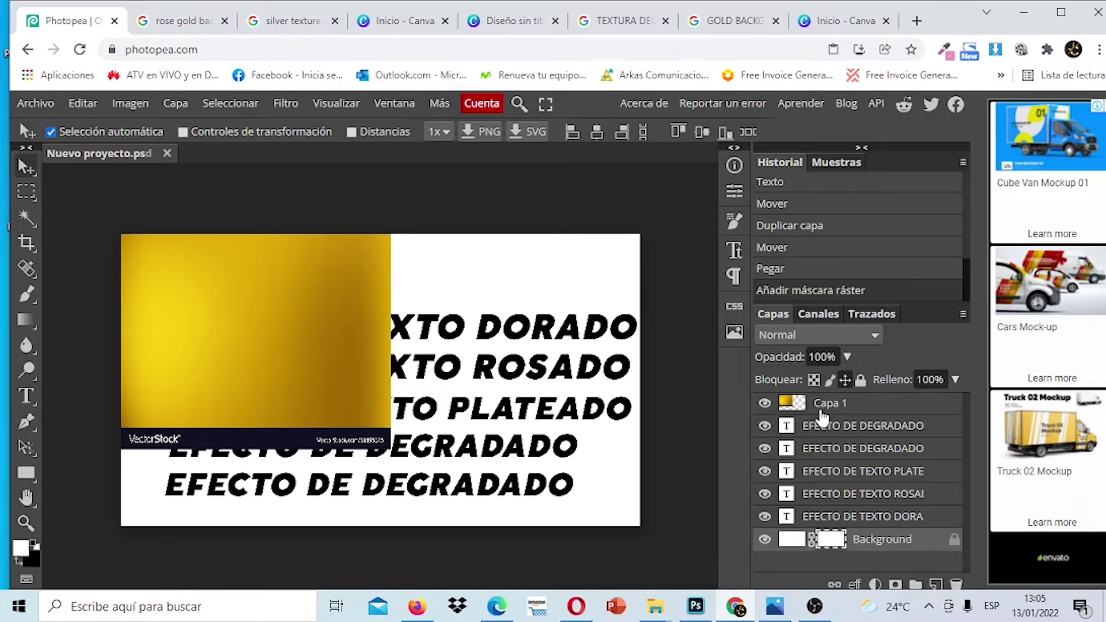
Free-transform the gold texture layer to about 195% width and 27% height so it forms a band covering the "EFECTO DE TEXTO DORADO" line
left_click(799, 406)
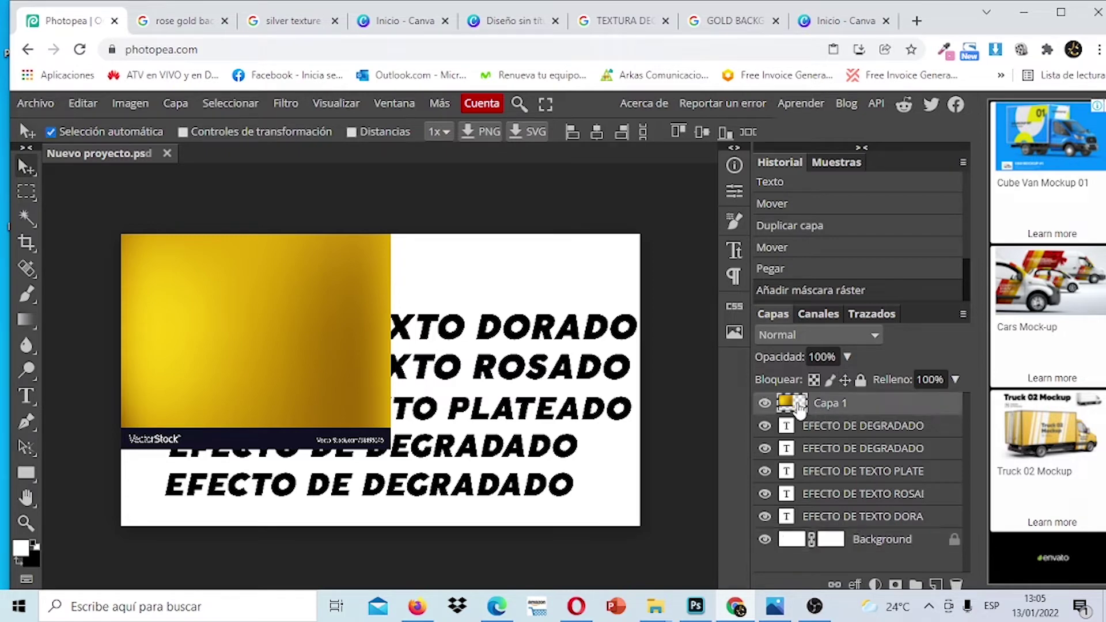
left_click(83, 103)
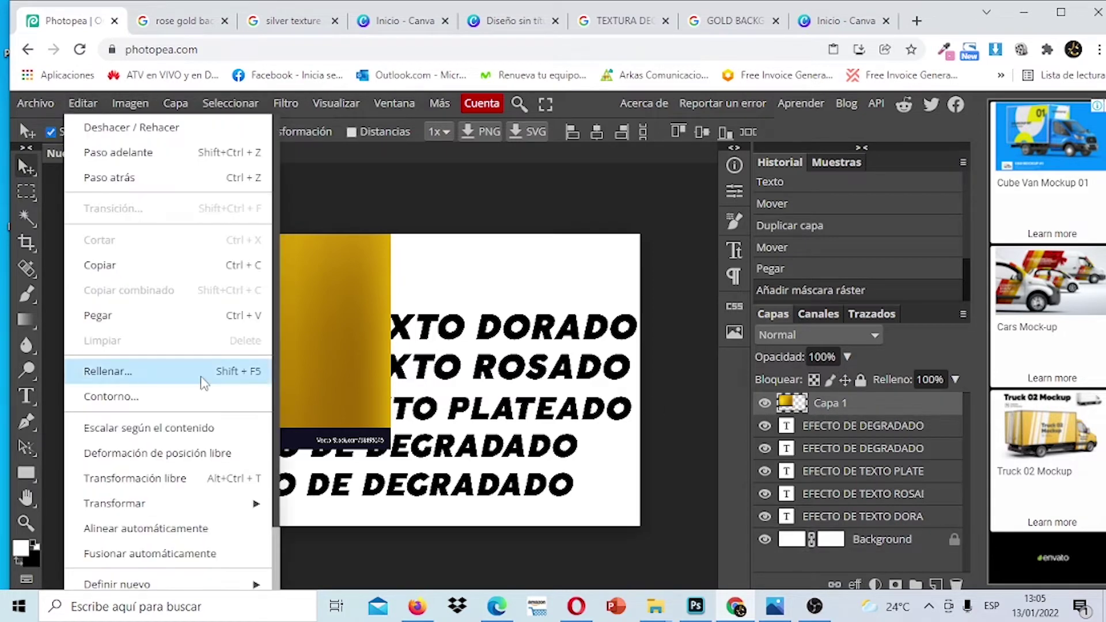
left_click(209, 486)
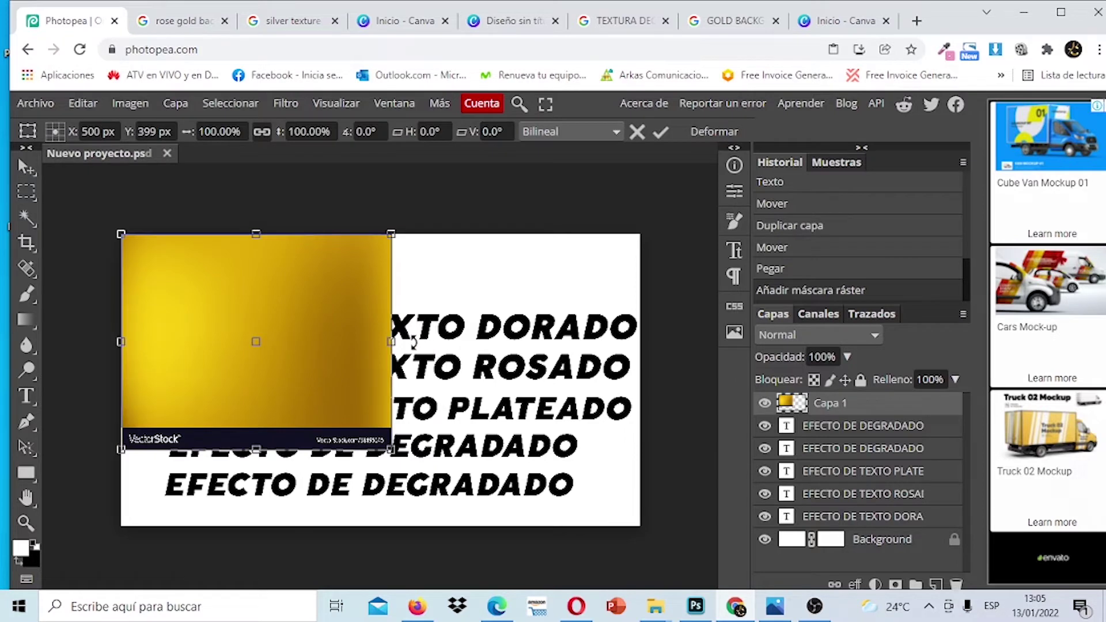
left_click_drag(390, 343, 649, 342)
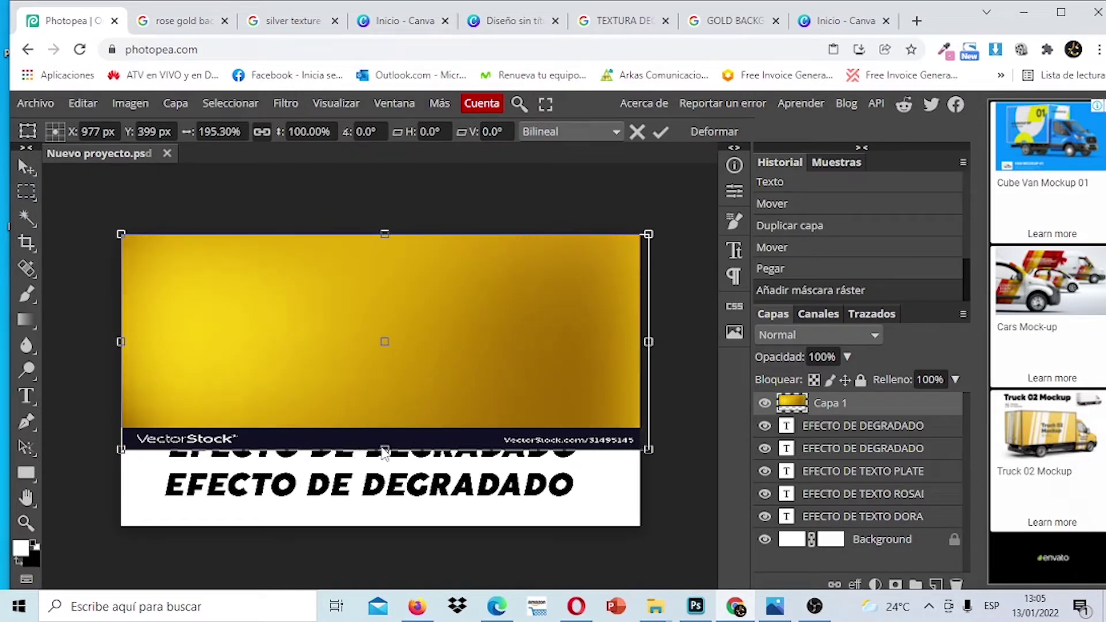
left_click_drag(385, 442, 403, 348)
left_click_drag(386, 234, 386, 289)
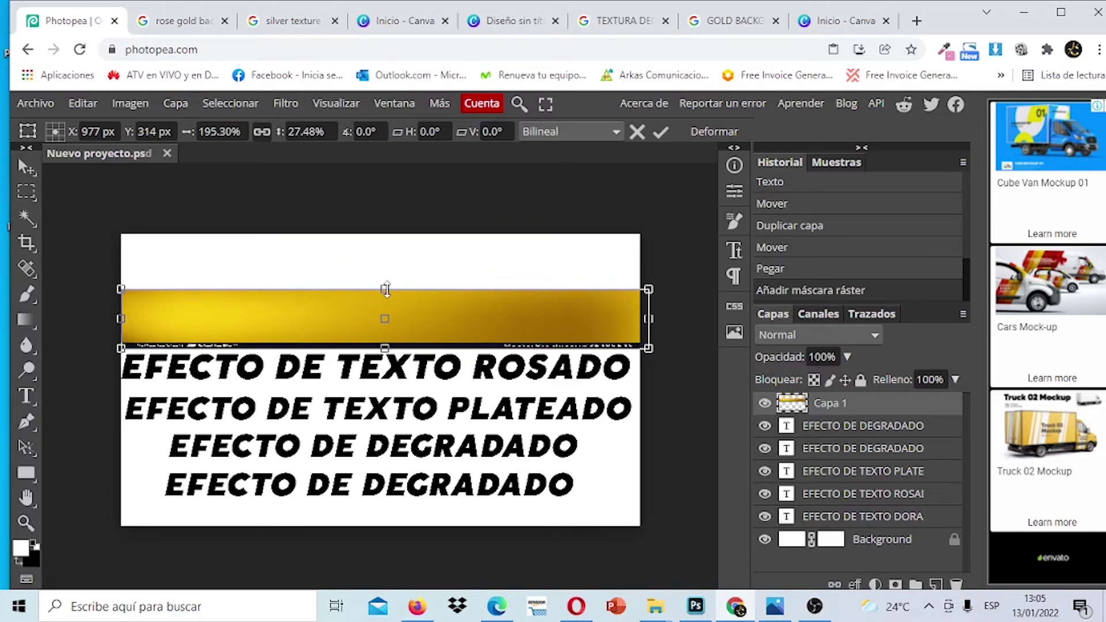
left_click(661, 130)
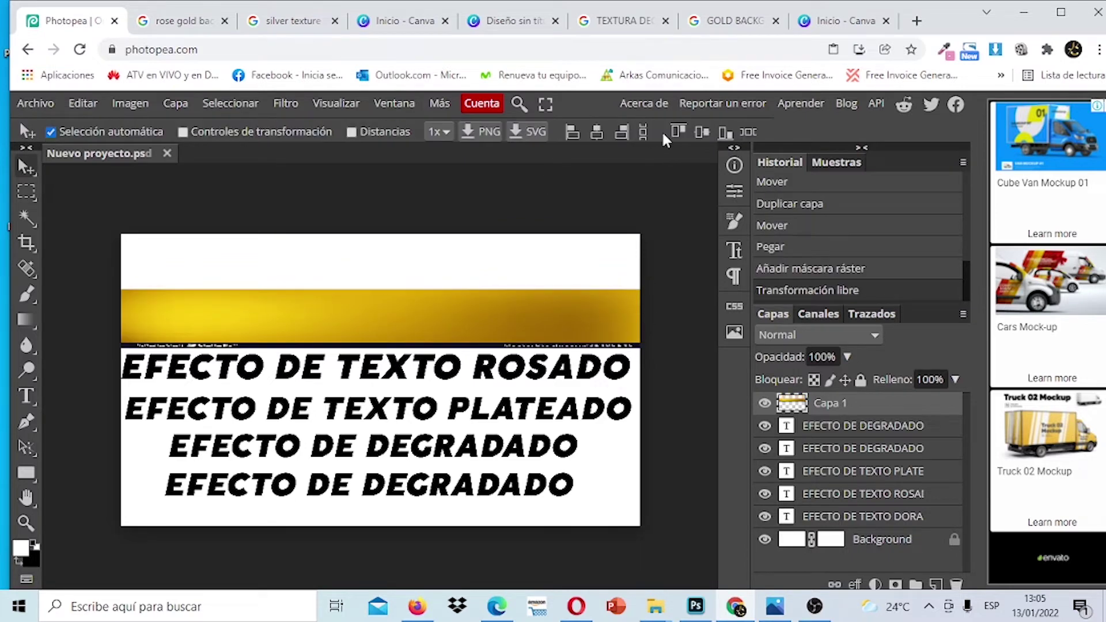
Make the gold texture a clipping mask and place its layer directly above the "EFECTO DE TEXTO DORADO" layer
left_click(785, 411, "alt")
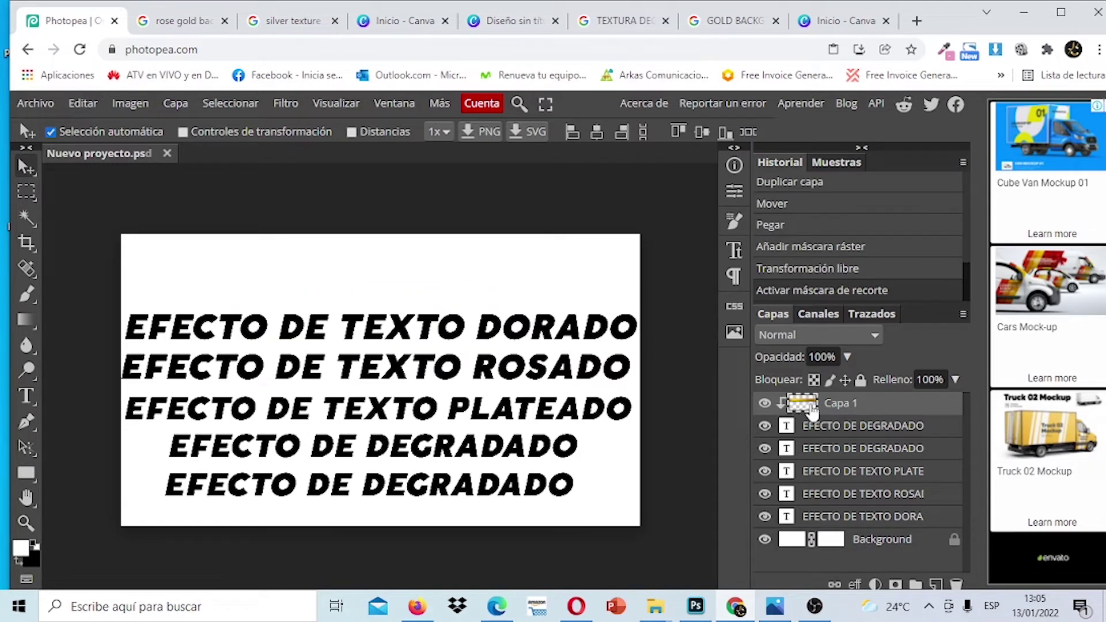
left_click_drag(812, 406, 818, 502)
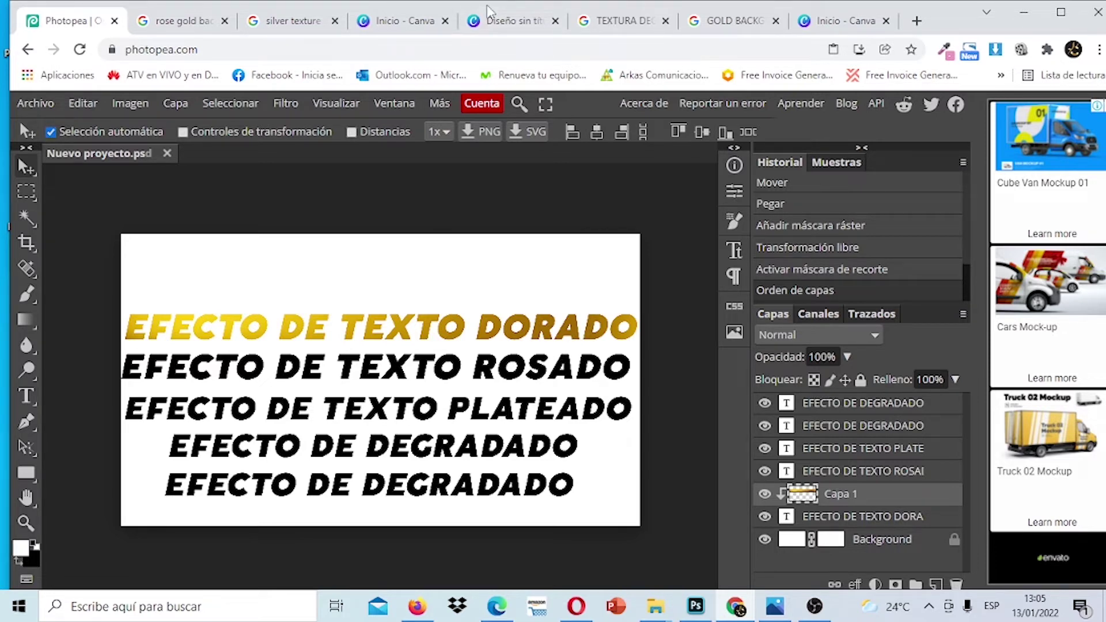
Copy the pink brushed texture from the "rose gold background" Google Images results and paste it into the Photopea project
left_click(178, 21)
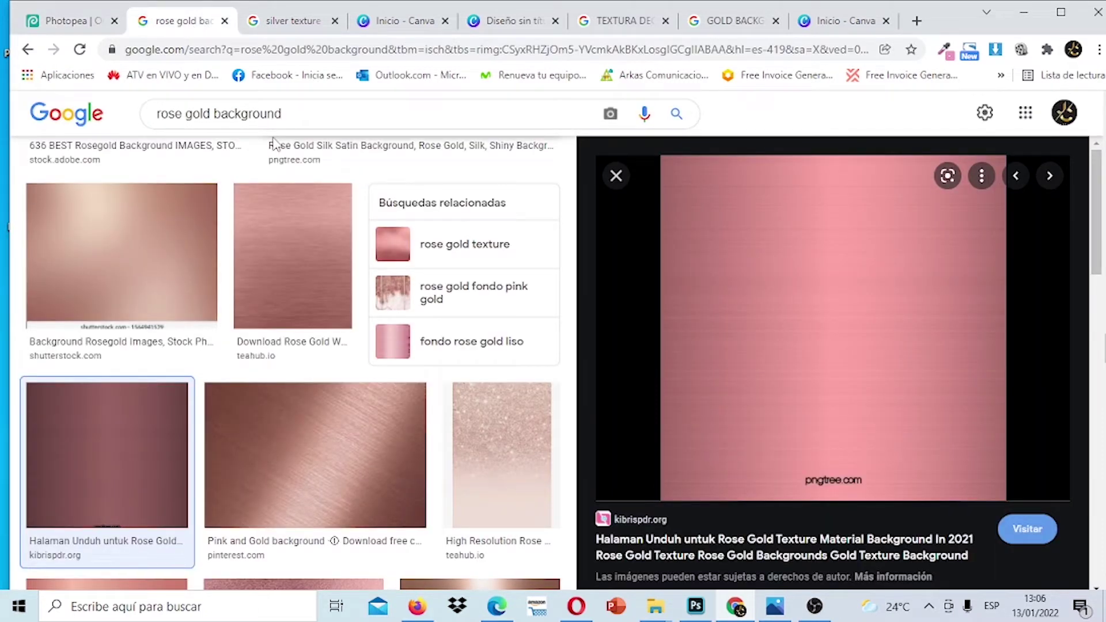
right_click(841, 209)
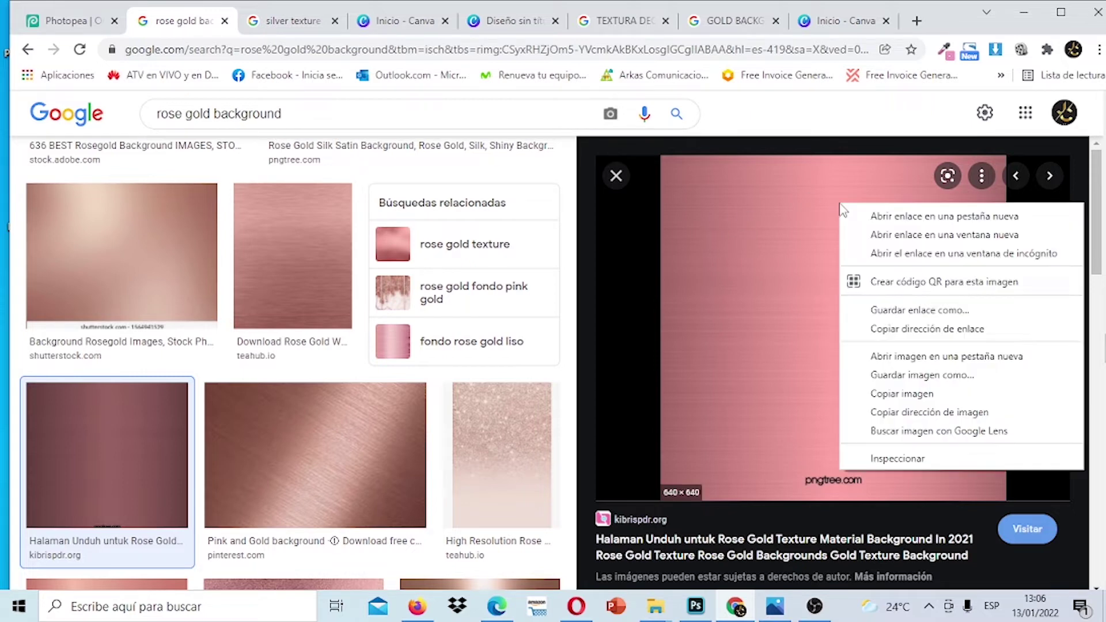
left_click(950, 395)
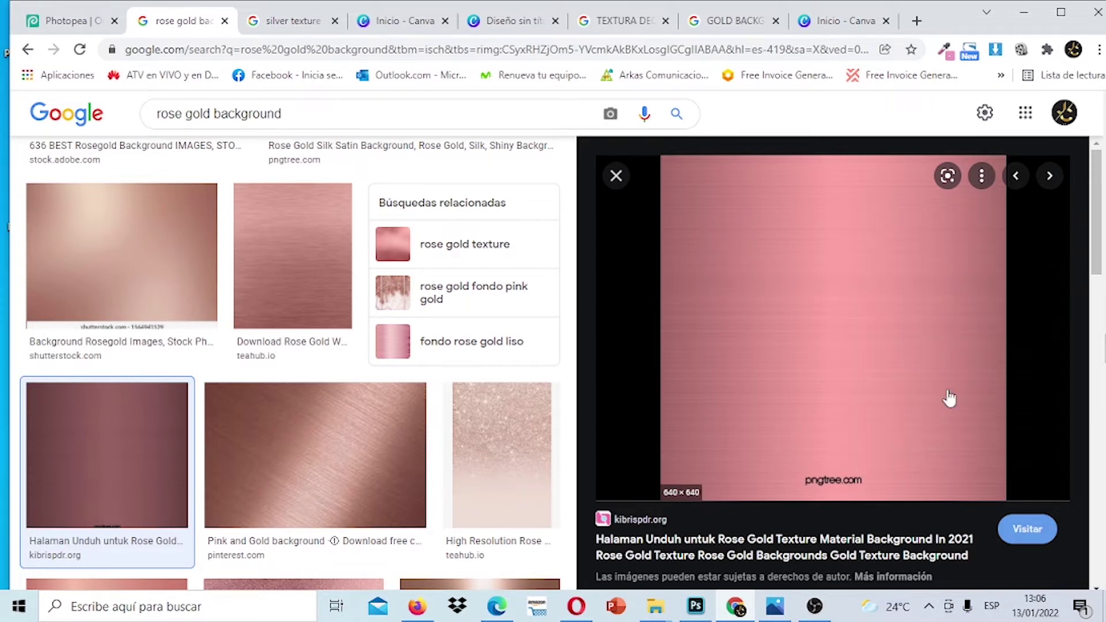
left_click(76, 29)
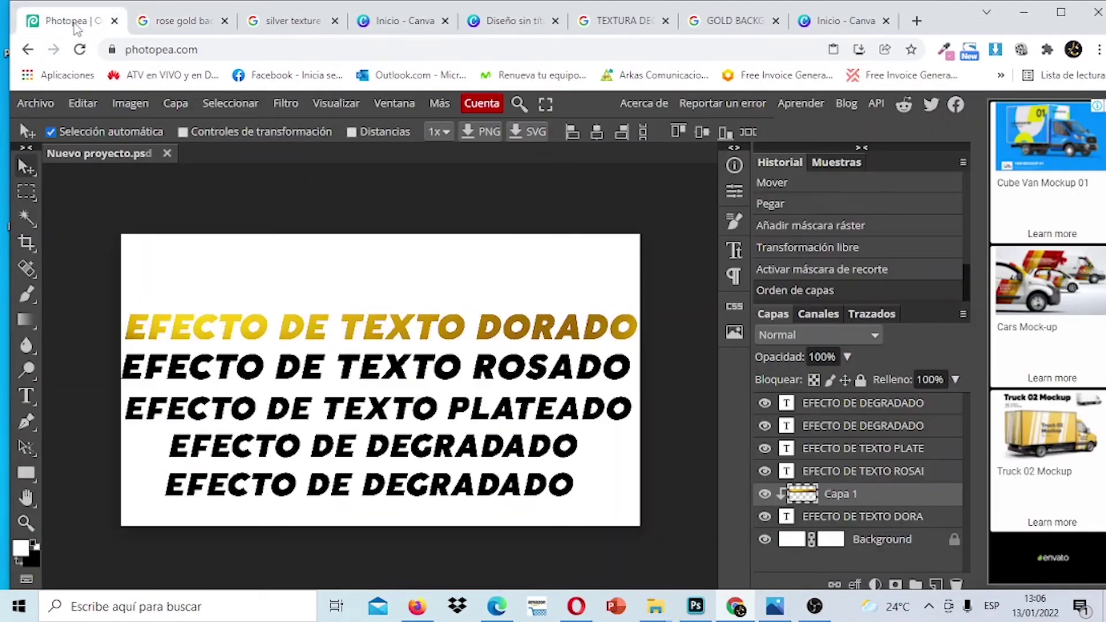
left_click(84, 107)
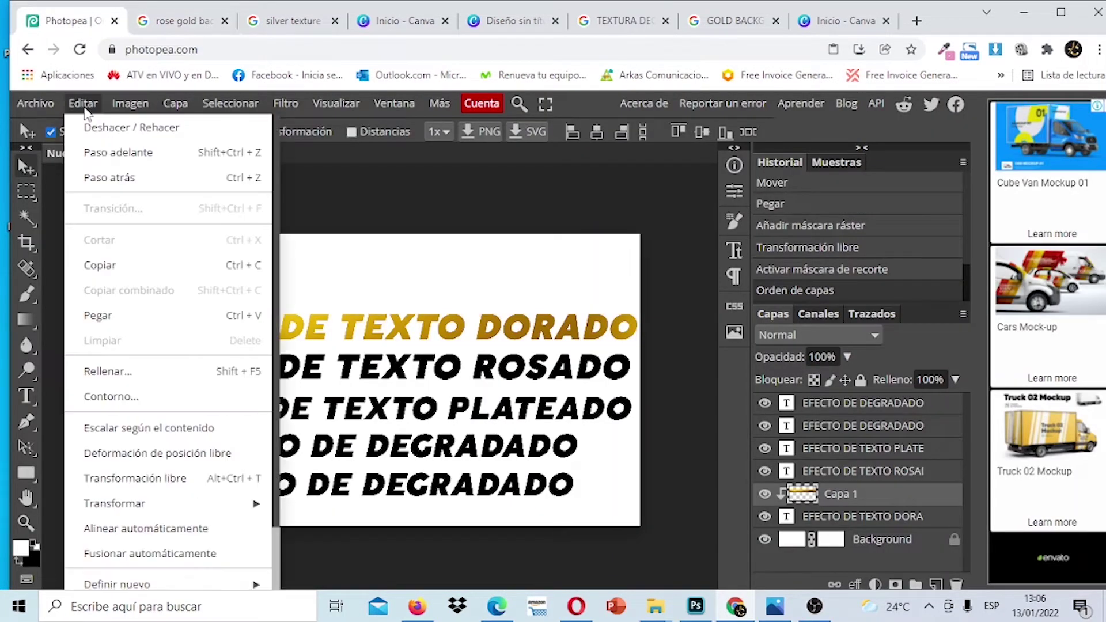
left_click(162, 314)
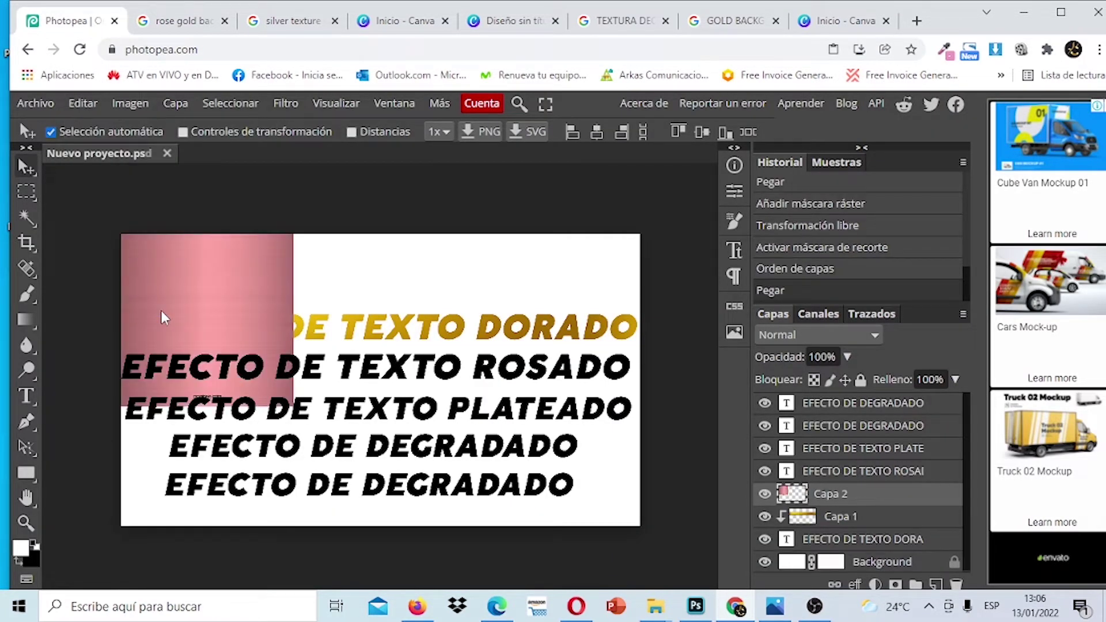
Free-transform the rose gold texture to about 302% width and 27% height so it covers only the "EFECTO DE TEXTO ROSADO" line
left_click(83, 103)
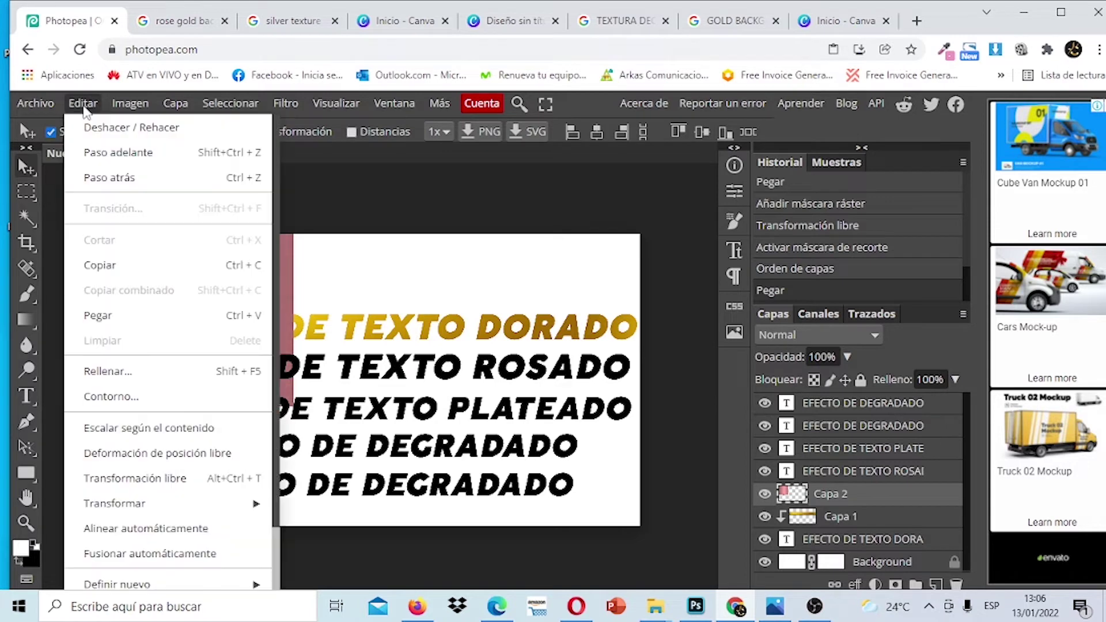
left_click(172, 479)
left_click_drag(246, 292, 244, 319)
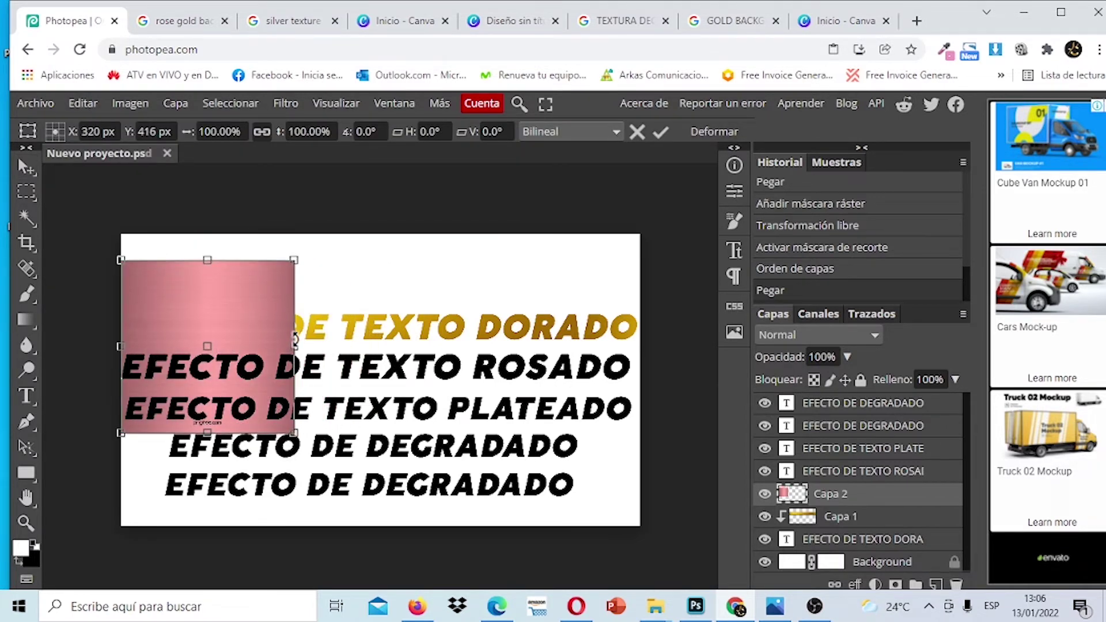
left_click_drag(294, 347, 644, 347)
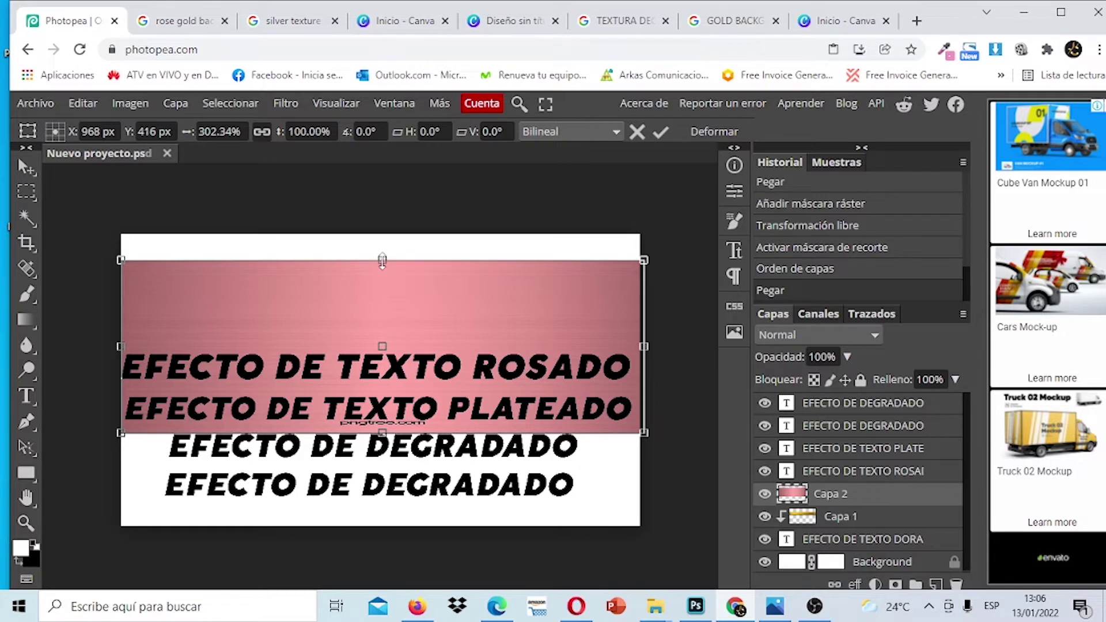
left_click_drag(382, 260, 381, 357)
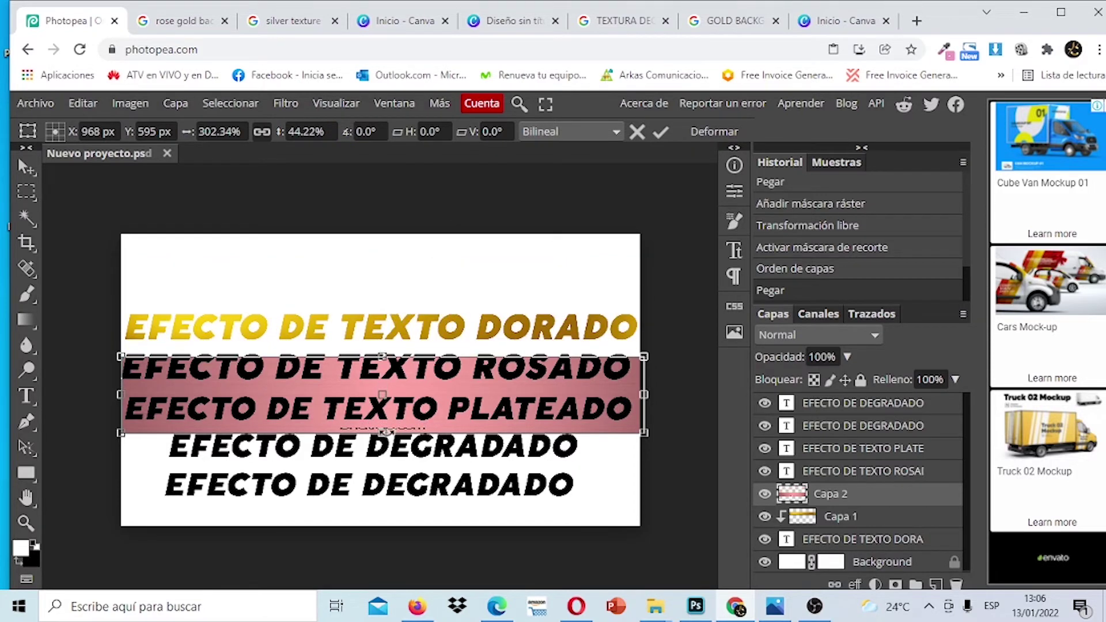
left_click_drag(382, 432, 382, 346)
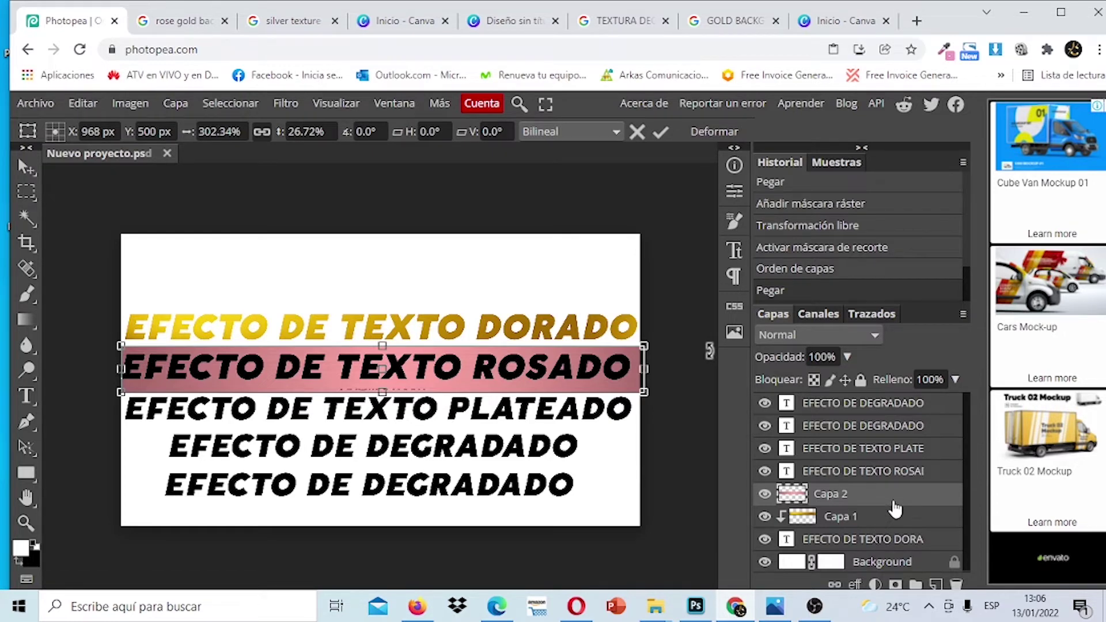
Move the rose gold texture layer directly above the "EFECTO DE TEXTO ROSADO" layer and clip it to that text
left_click_drag(894, 502, 897, 473)
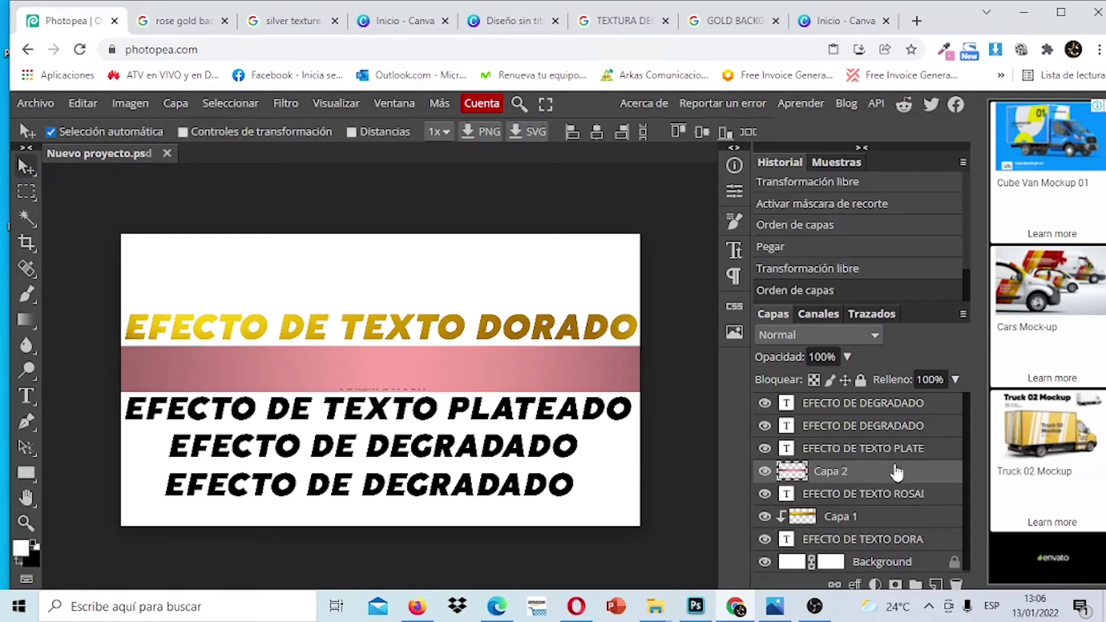
left_click(793, 474, "alt")
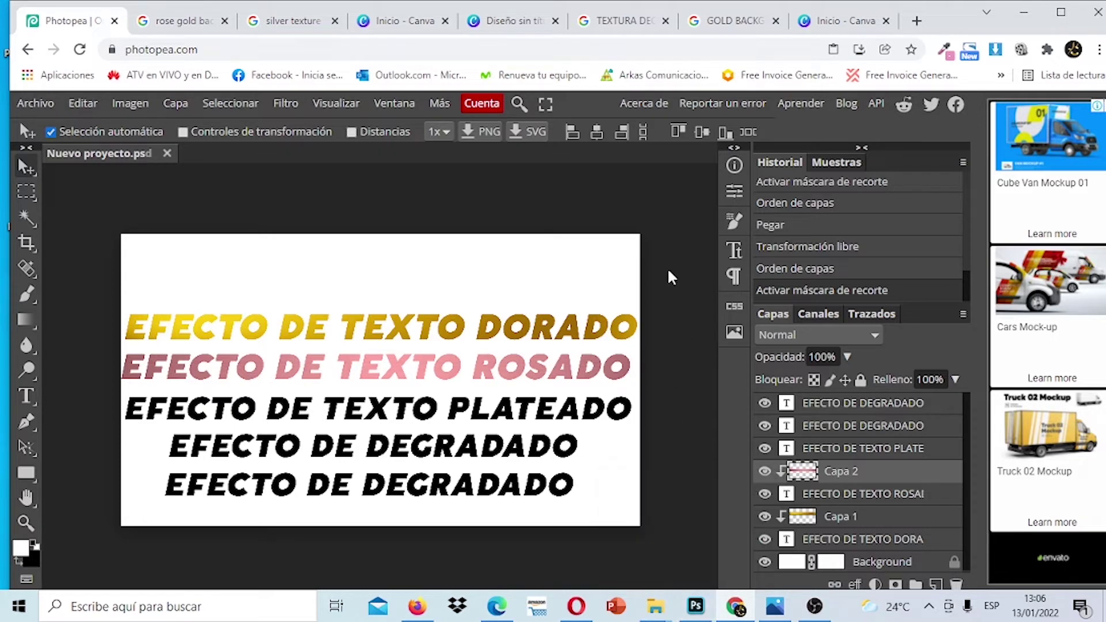
Copy the WallpaperSafari radial brushed metal image from the "silver texture background" results and paste it into the Photopea project
left_click(291, 21)
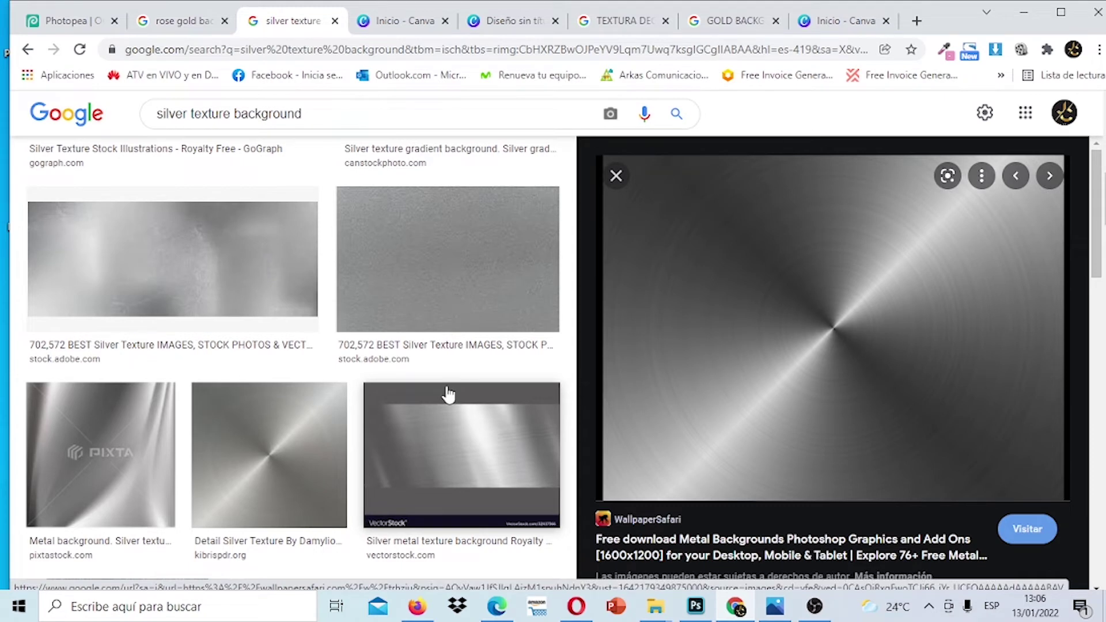
right_click(818, 202)
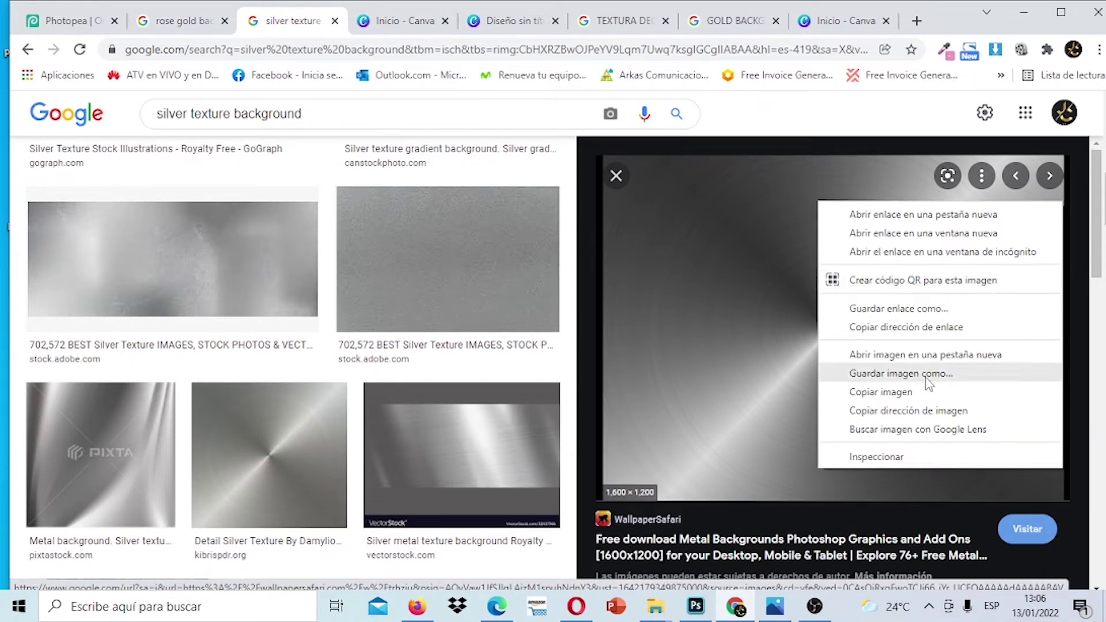
left_click(913, 394)
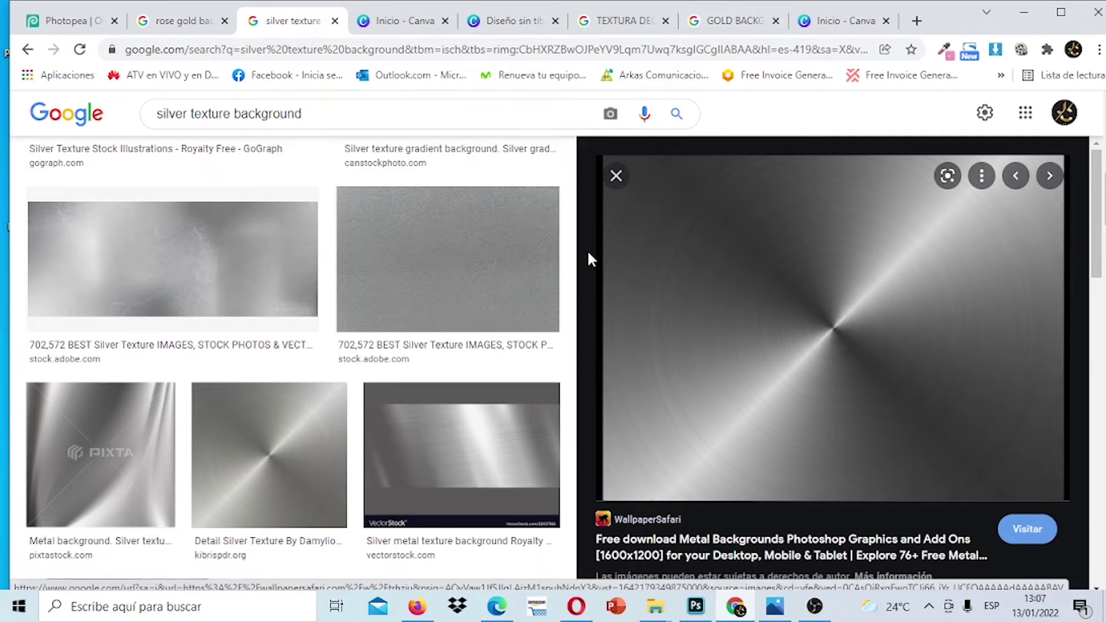
left_click(508, 21)
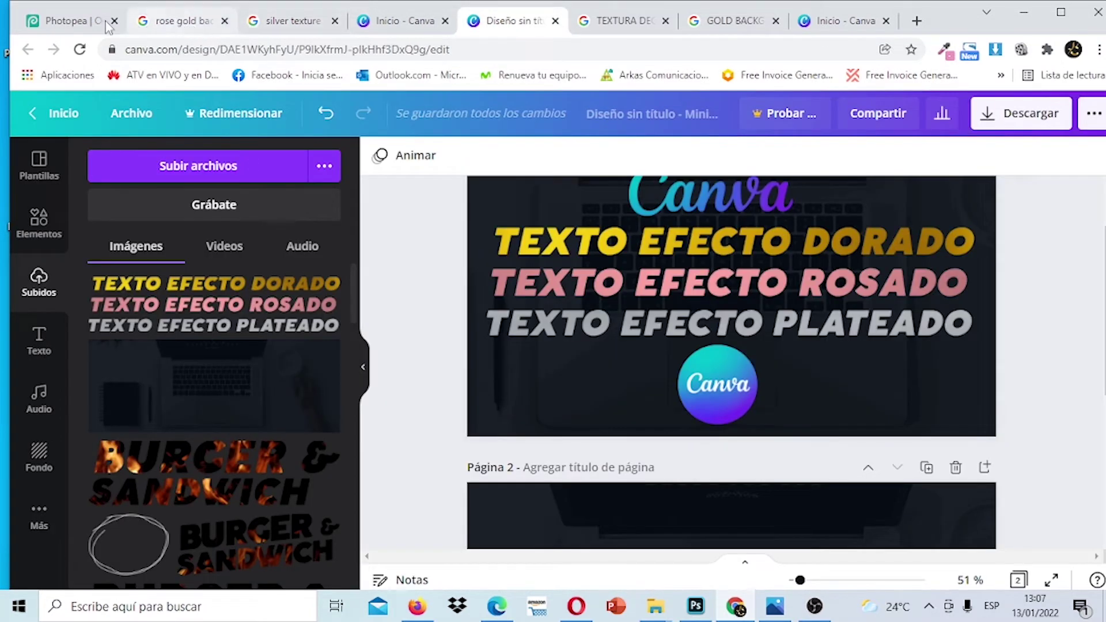
left_click(74, 22)
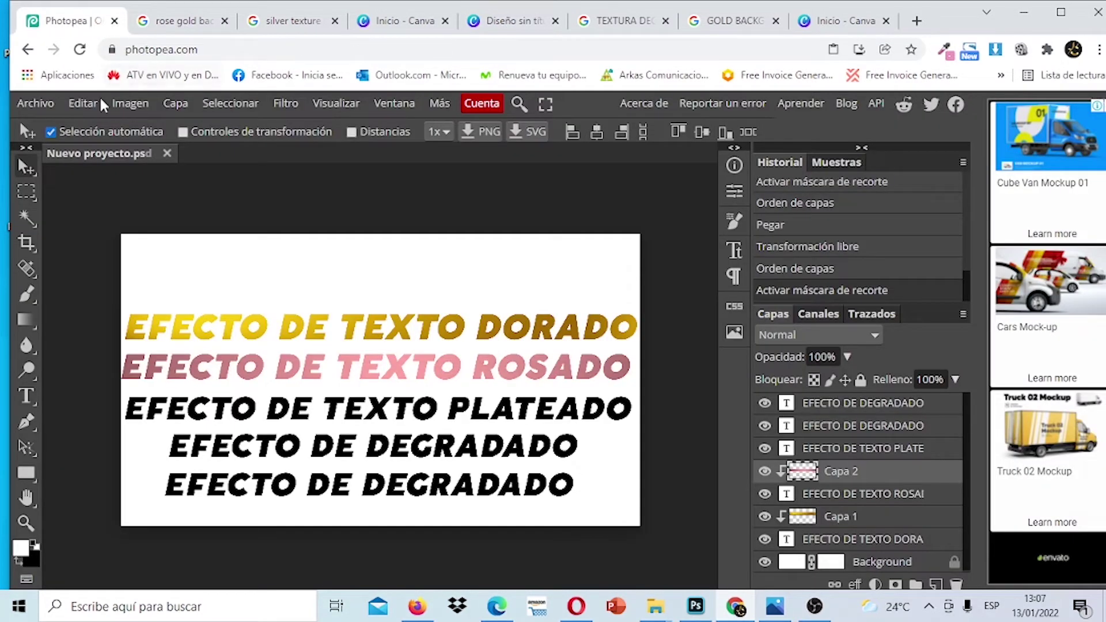
left_click(84, 103)
left_click(98, 315)
Free-transform the silver metal texture to about 119% width and 16% height so it covers only the "EFECTO DE TEXTO PLATEADO" line
left_click(84, 104)
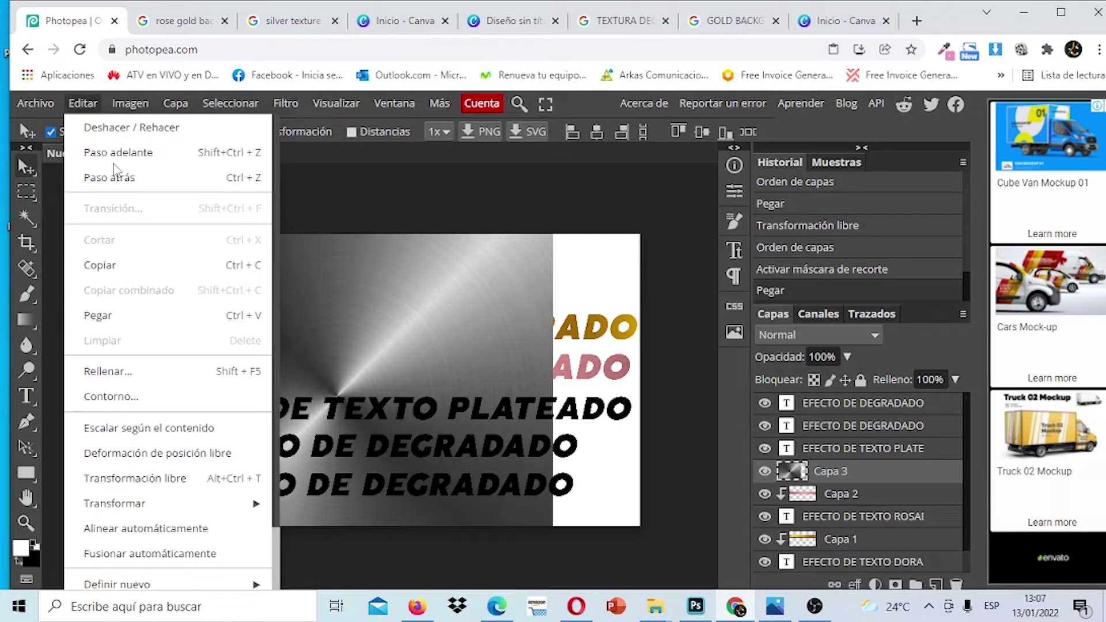
left_click(187, 477)
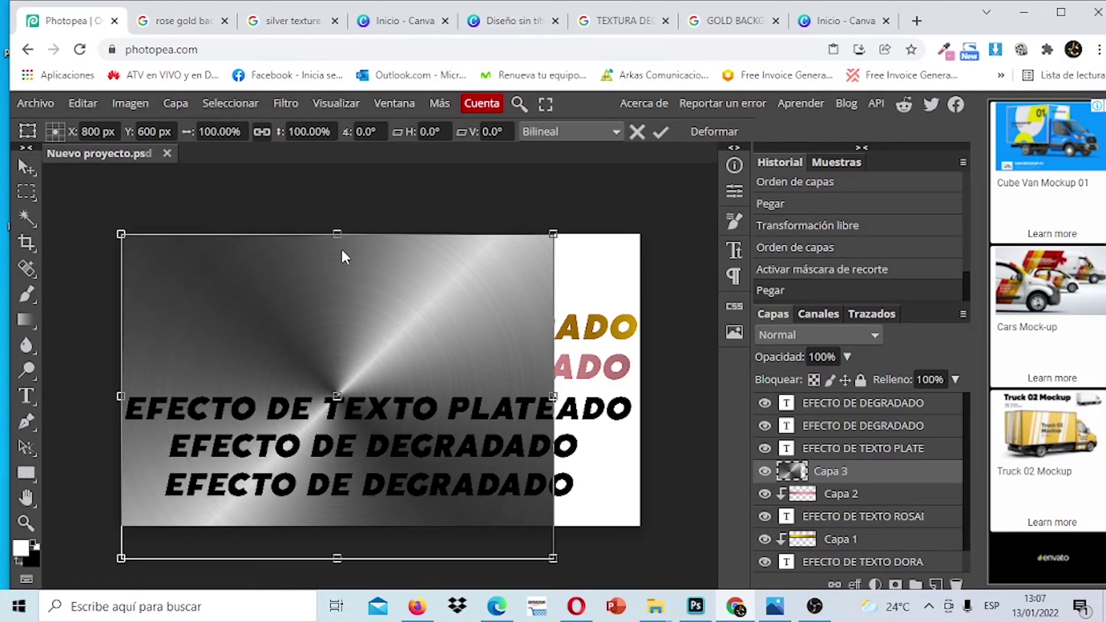
left_click_drag(336, 233, 337, 397)
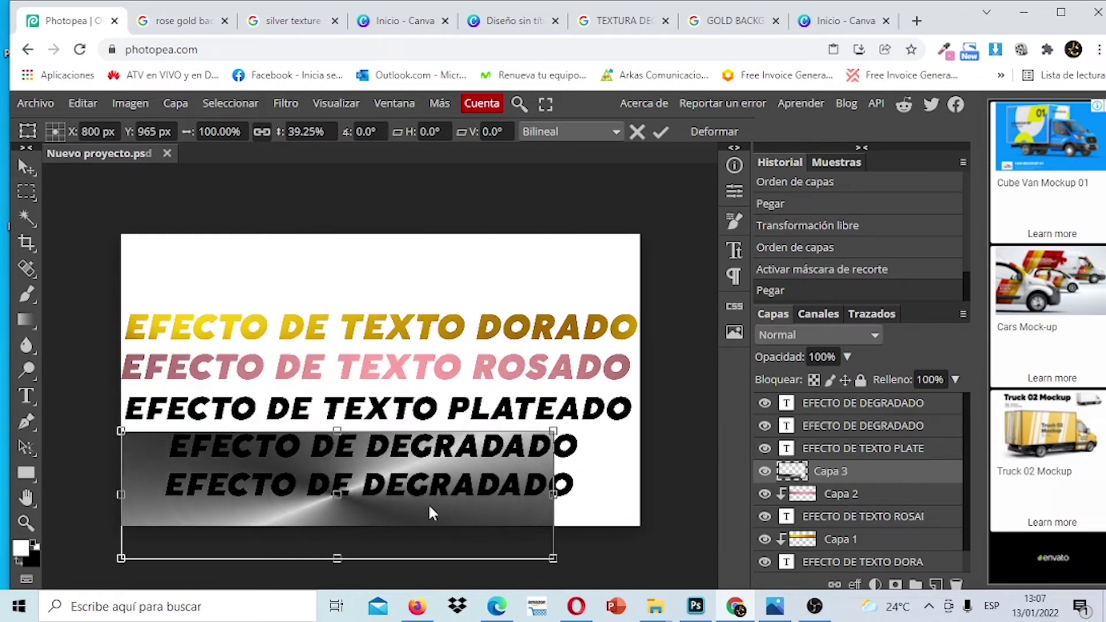
left_click_drag(426, 482, 438, 466)
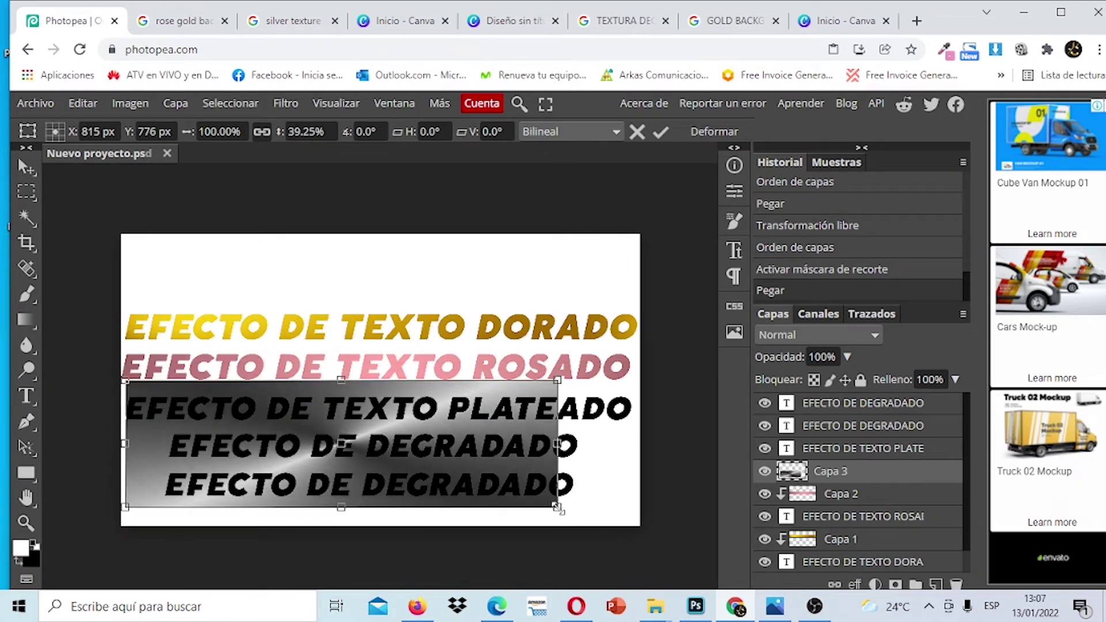
left_click_drag(556, 509, 640, 430)
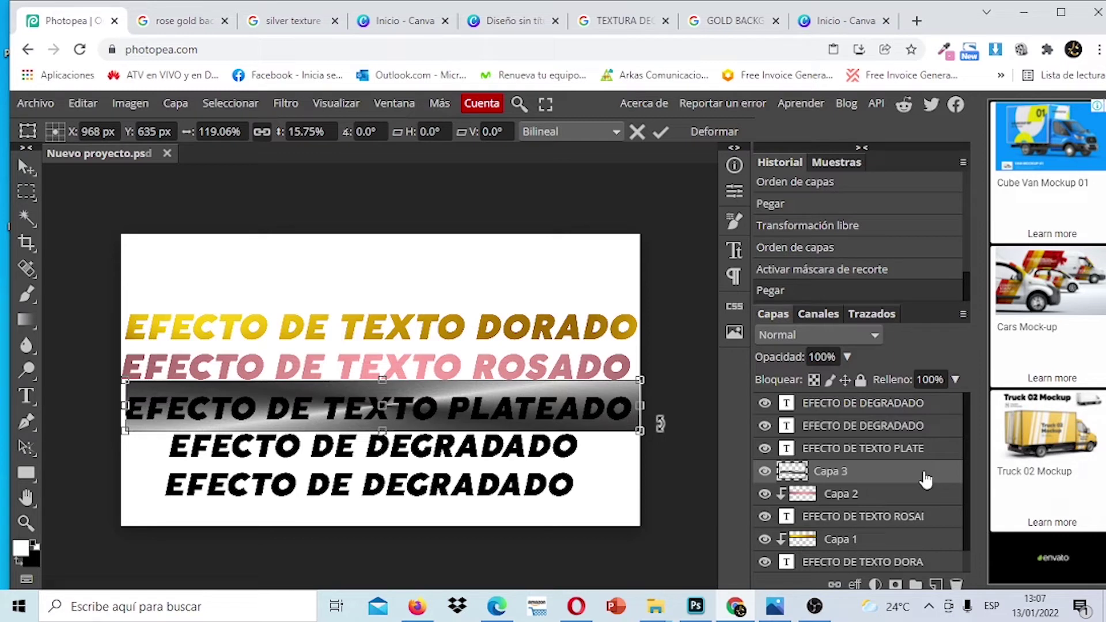
Move the silver texture layer directly above the "EFECTO DE TEXTO PLATEADO" layer and clip it to that text
left_click_drag(924, 479, 924, 443)
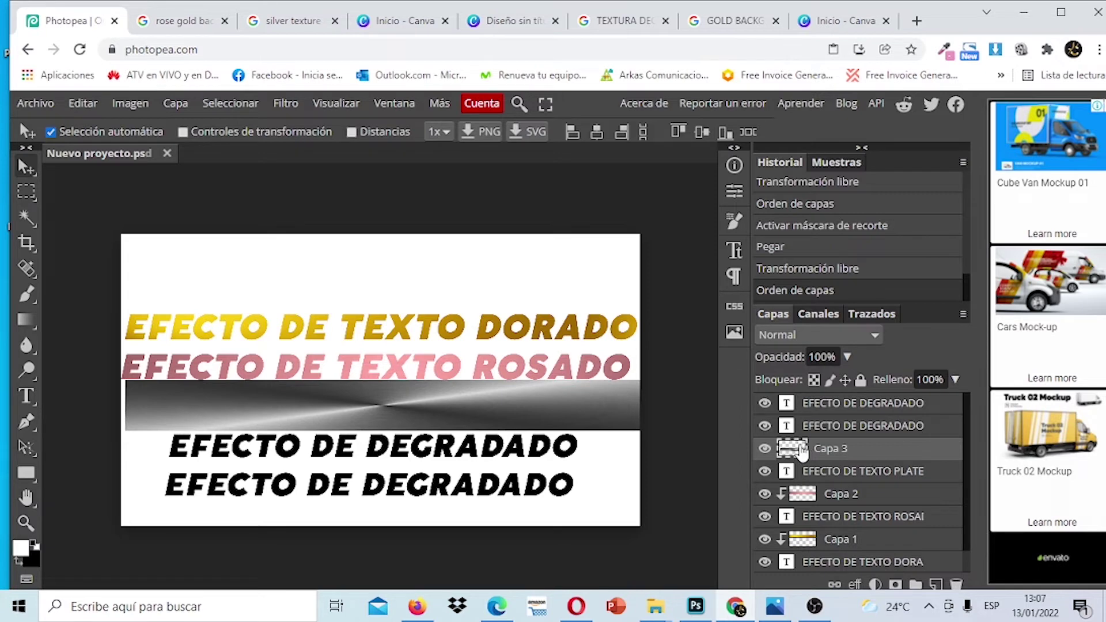
key("ctrl+alt+g")
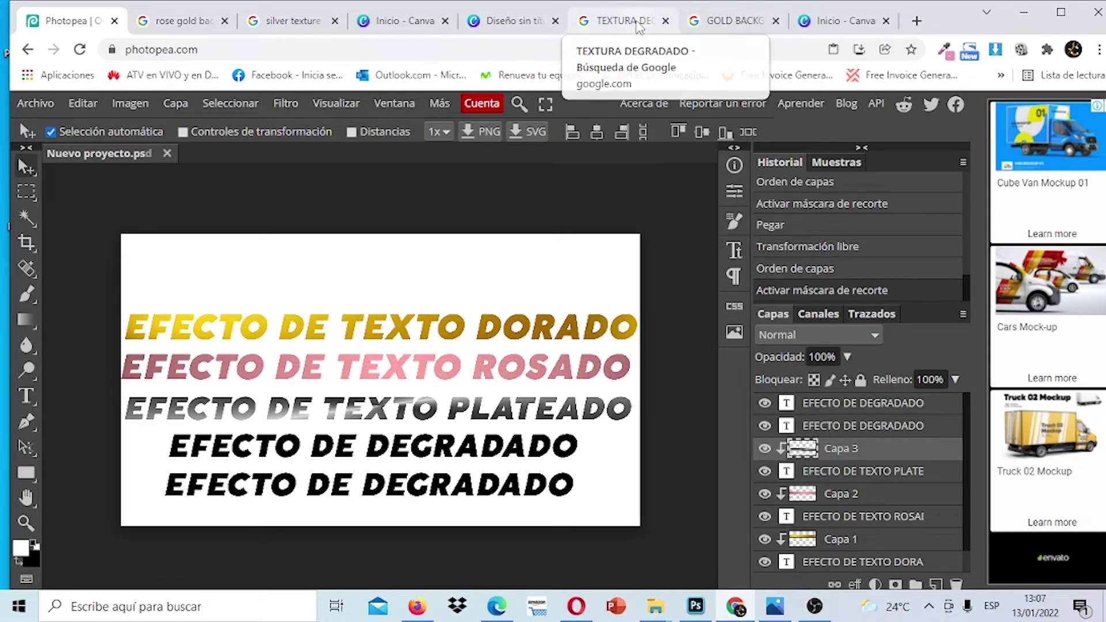
Copy the RGB Stock "Textura Degradado 8" image from the "TEXTURA DEGRADADO" results and paste it into the Photopea project
left_click(638, 25)
scroll(553, 346, "down", 6)
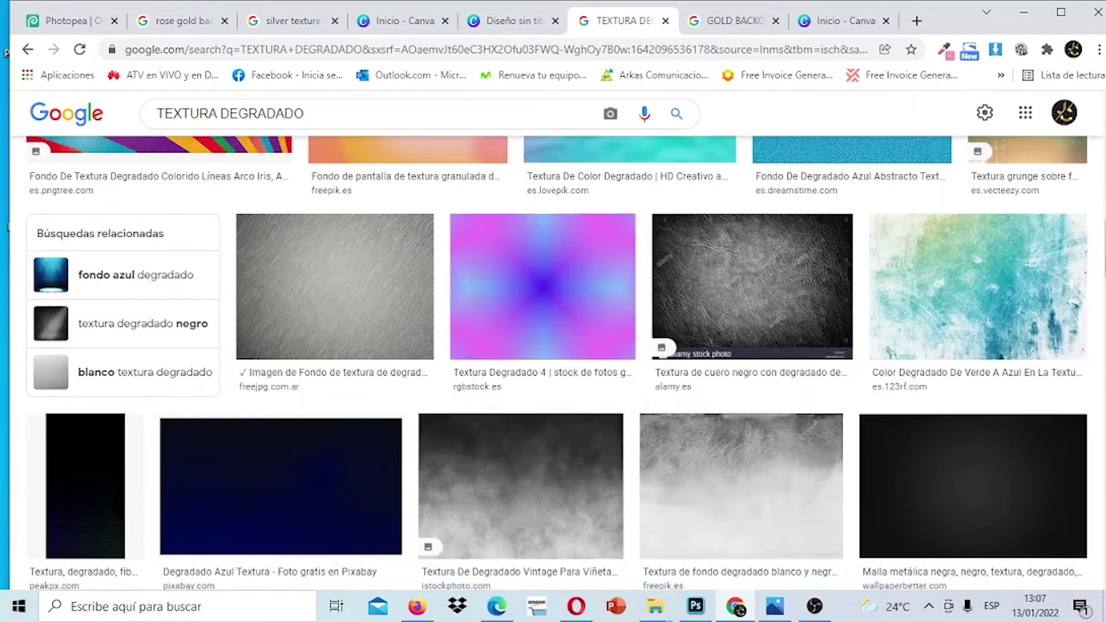
scroll(552, 345, "up", 15)
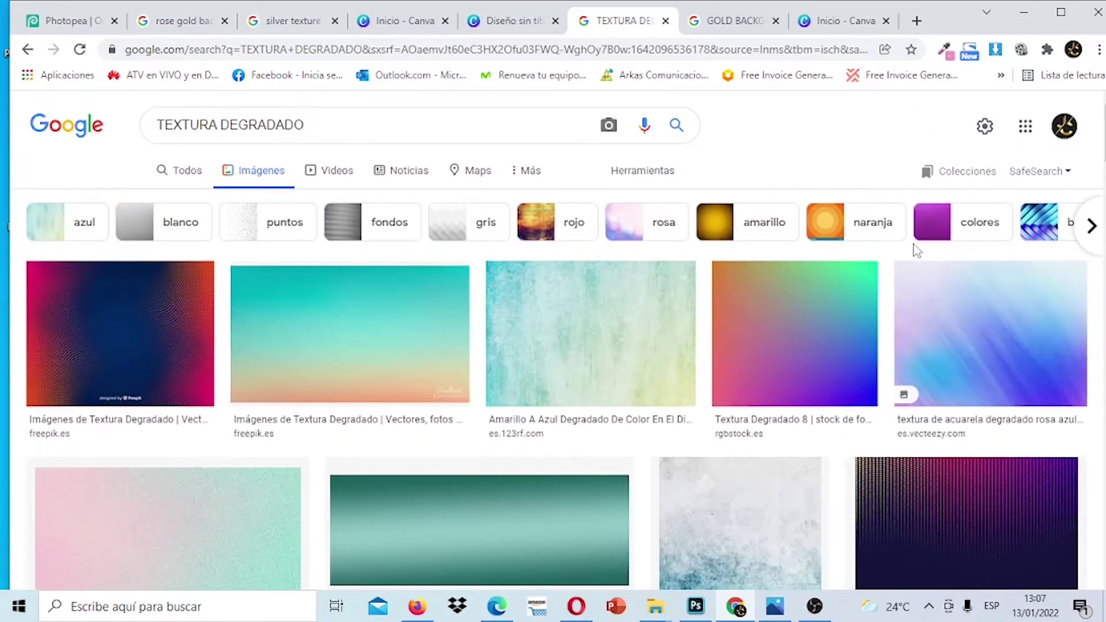
left_click(822, 335)
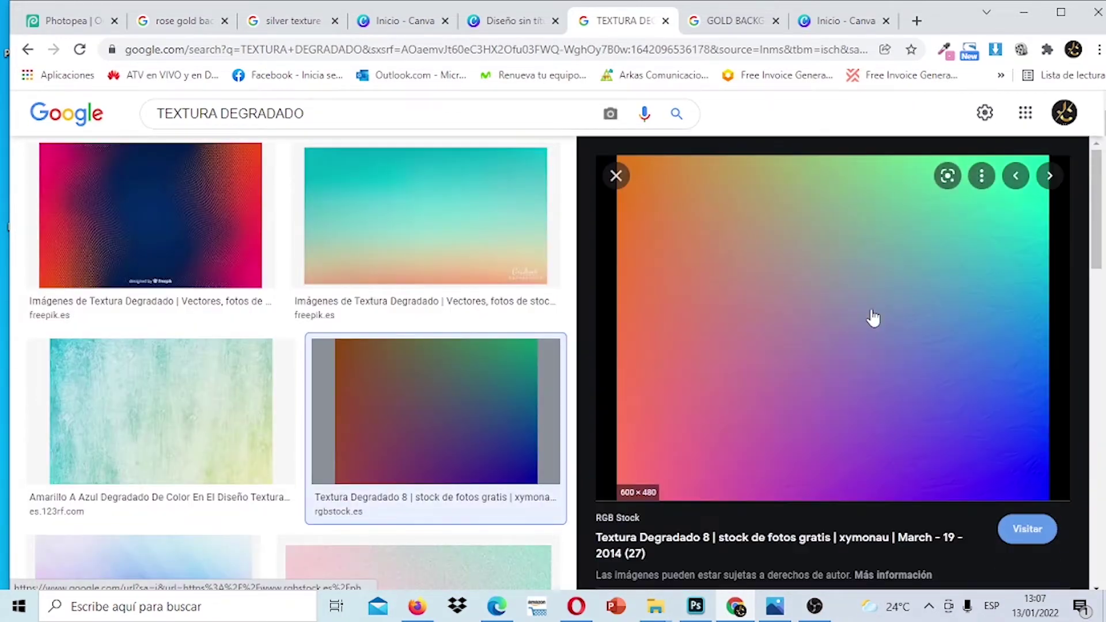
right_click(873, 317)
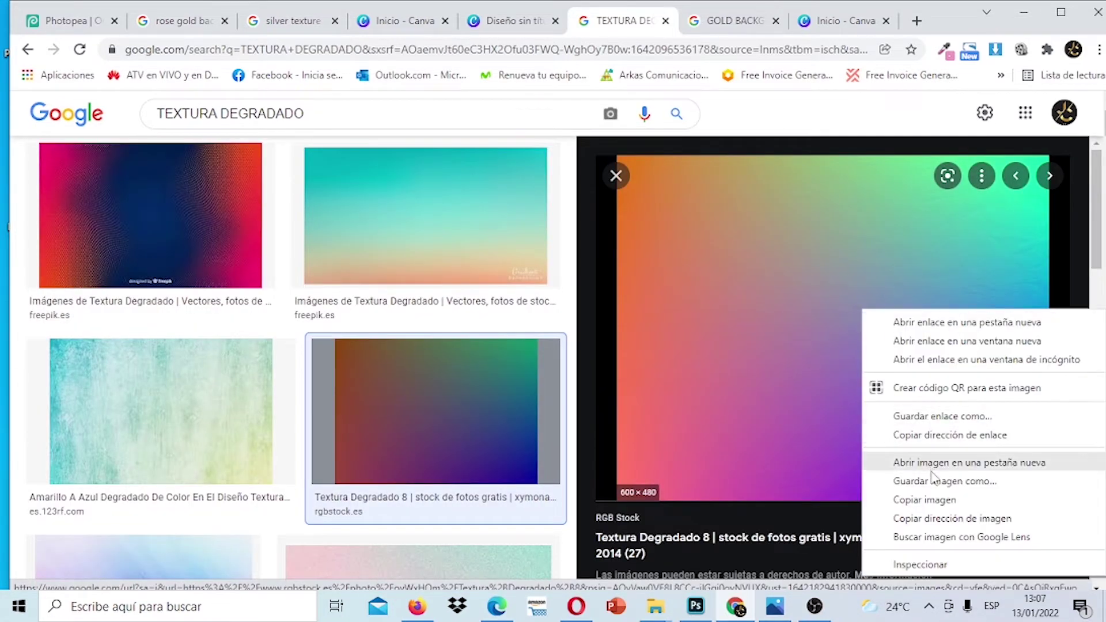
left_click(934, 500)
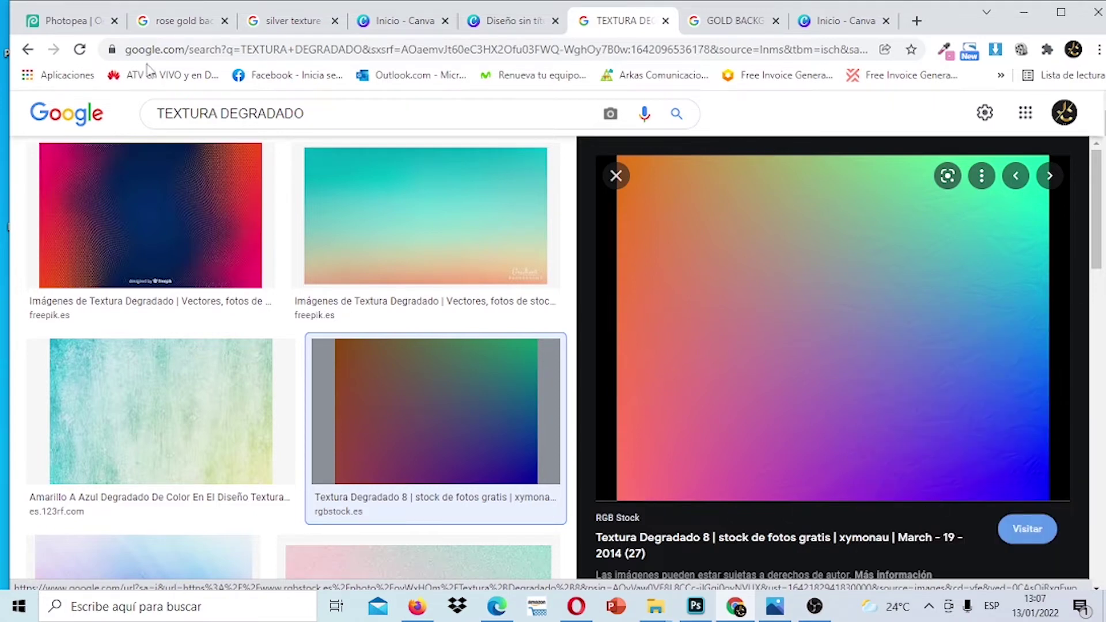
left_click(75, 23)
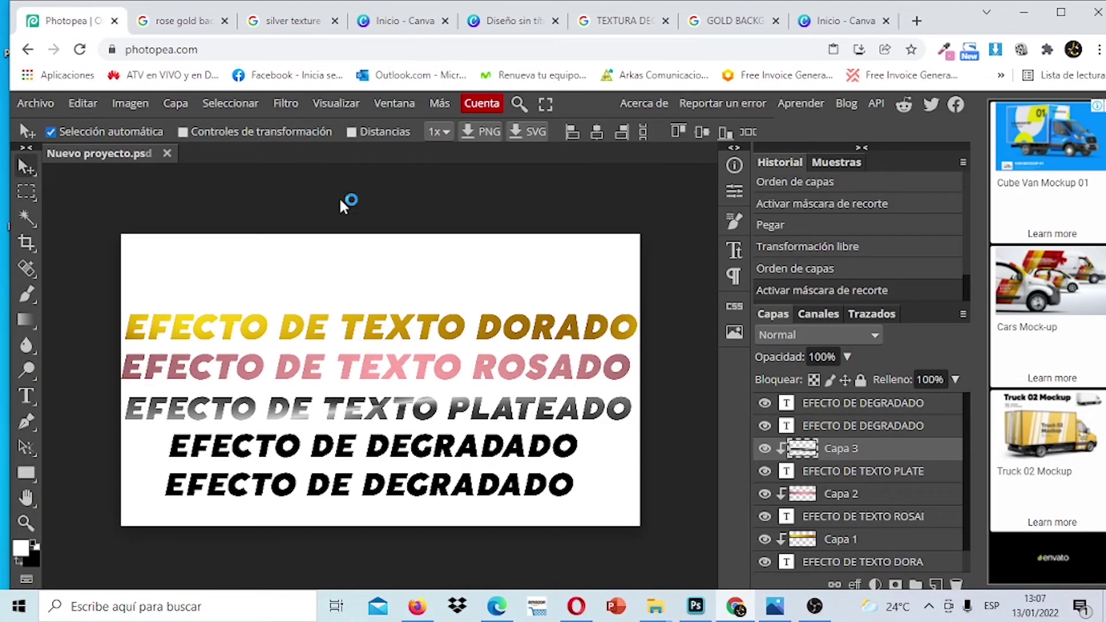
left_click(86, 103)
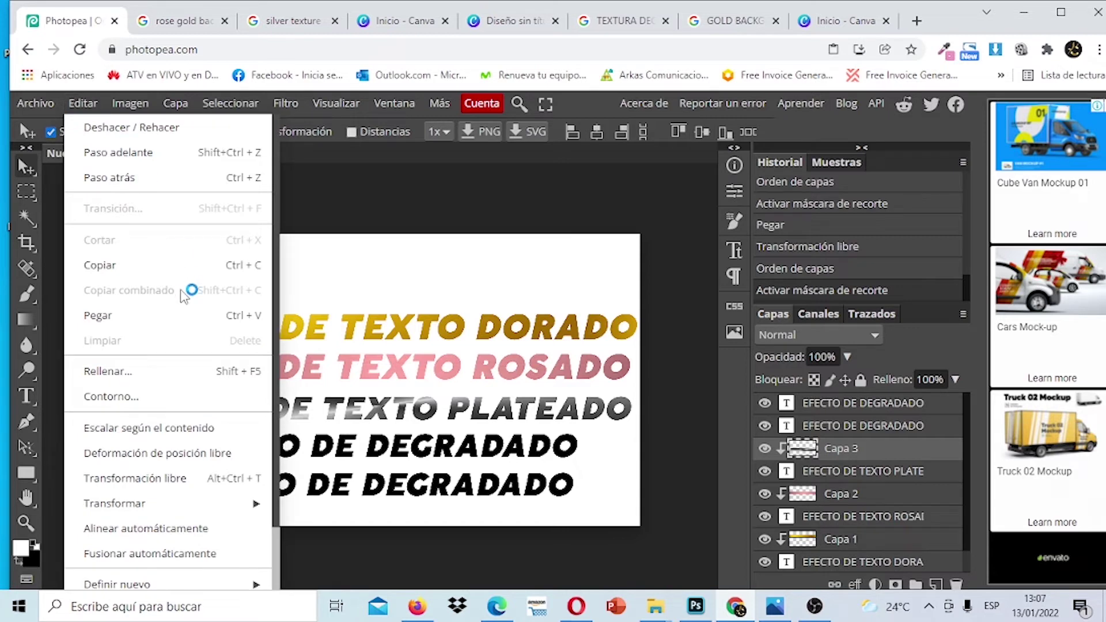
left_click(183, 315)
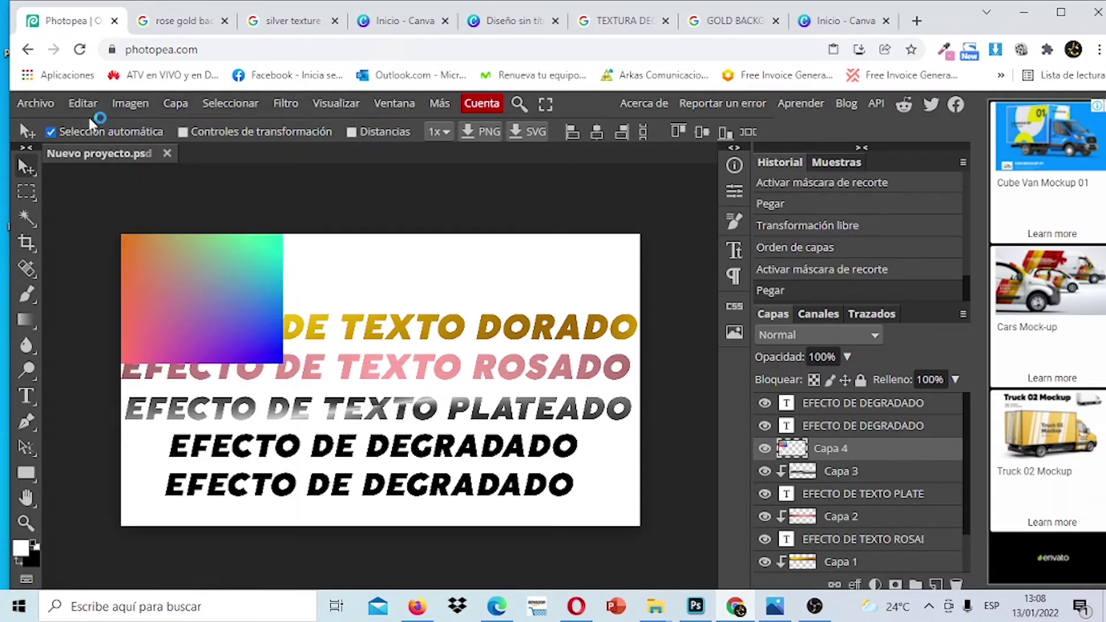
Free-transform the pasted gradient to about 296% width and 33% height over the upper "EFECTO DE DEGRADADO" line
left_click(86, 105)
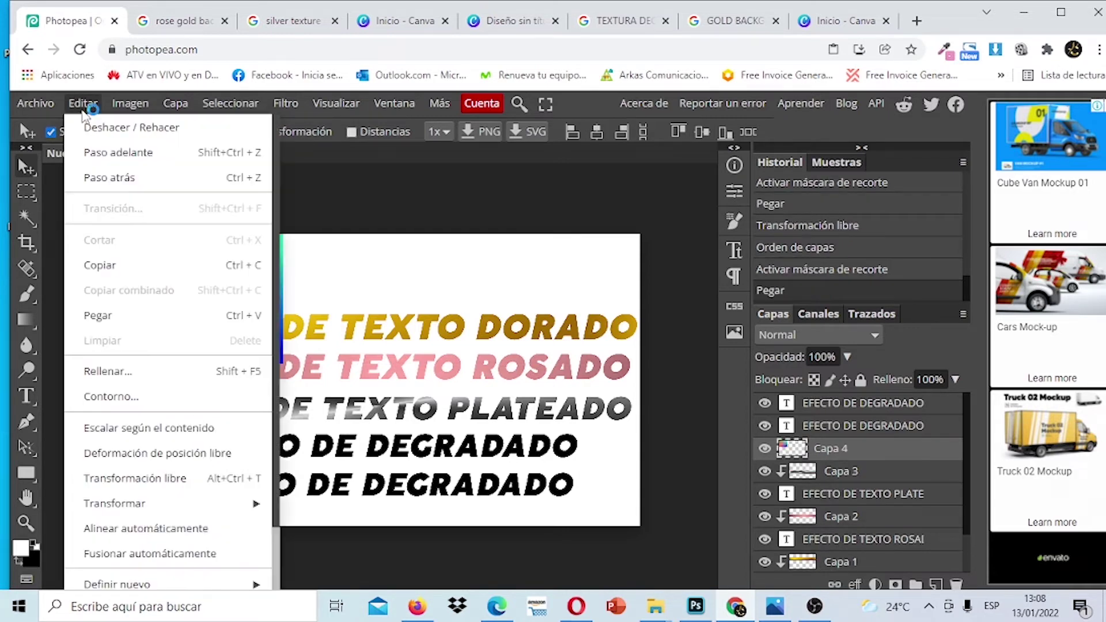
left_click(179, 480)
left_click_drag(233, 303, 641, 420)
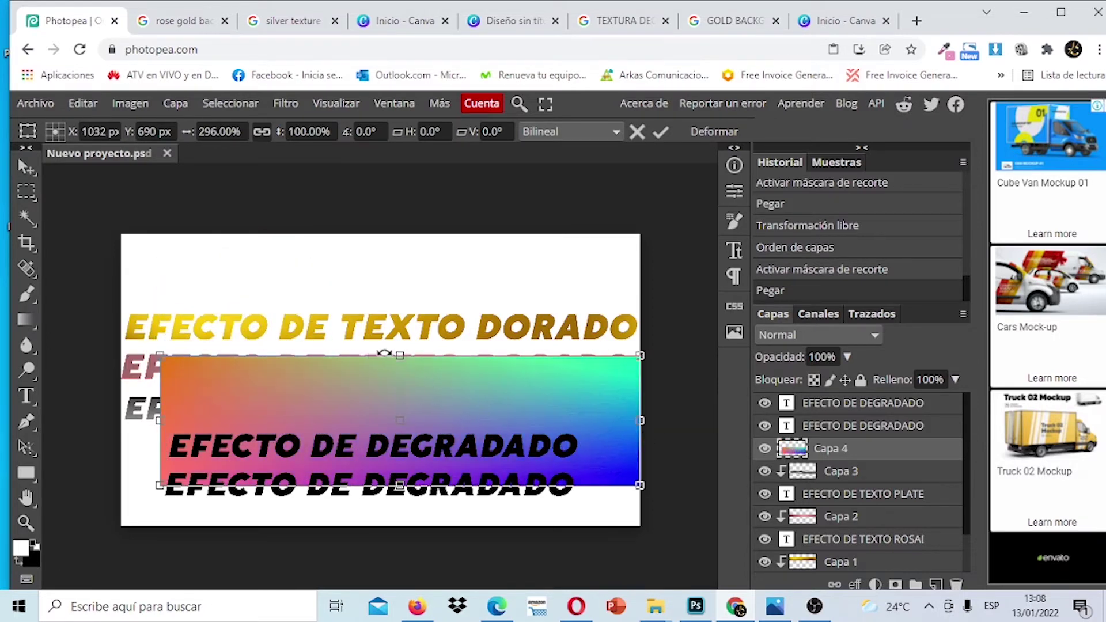
left_click_drag(399, 356, 400, 427)
left_click_drag(399, 484, 400, 467)
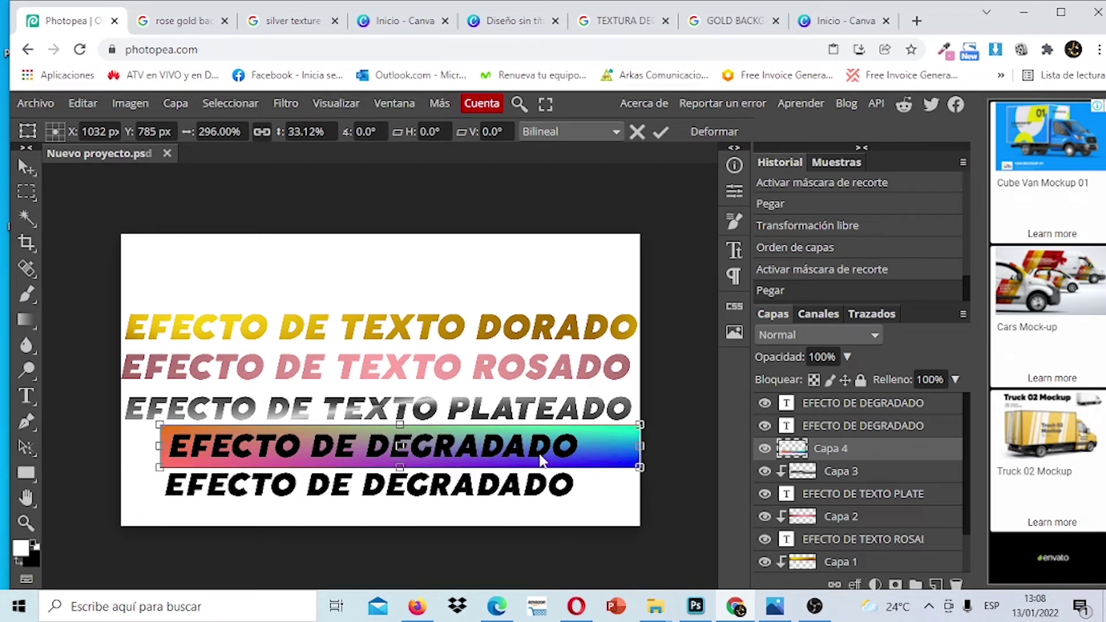
left_click_drag(598, 441, 585, 441)
Move the gradient layer directly above the text layer of the upper "EFECTO DE DEGRADADO" line and clip it to that text
left_click_drag(797, 448, 798, 429)
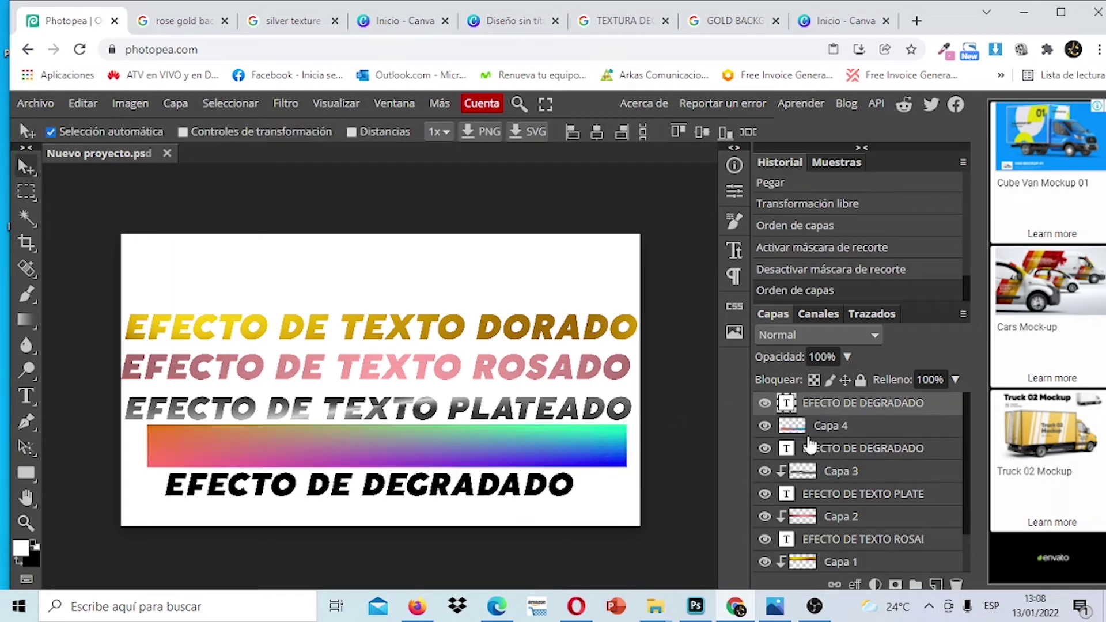
left_click(798, 433)
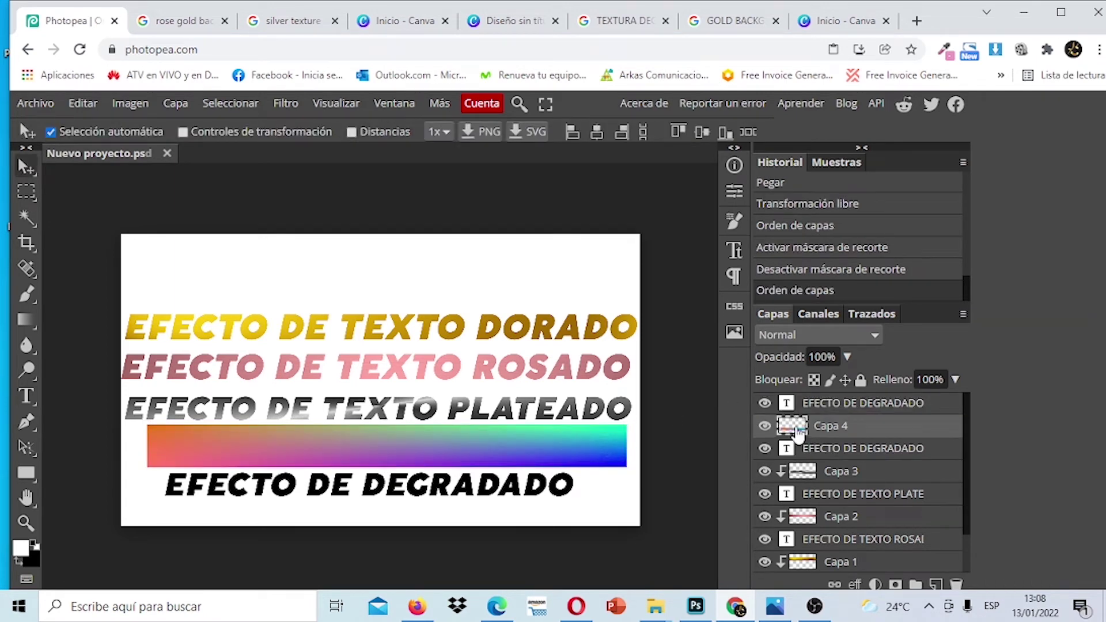
left_click(798, 435, "alt")
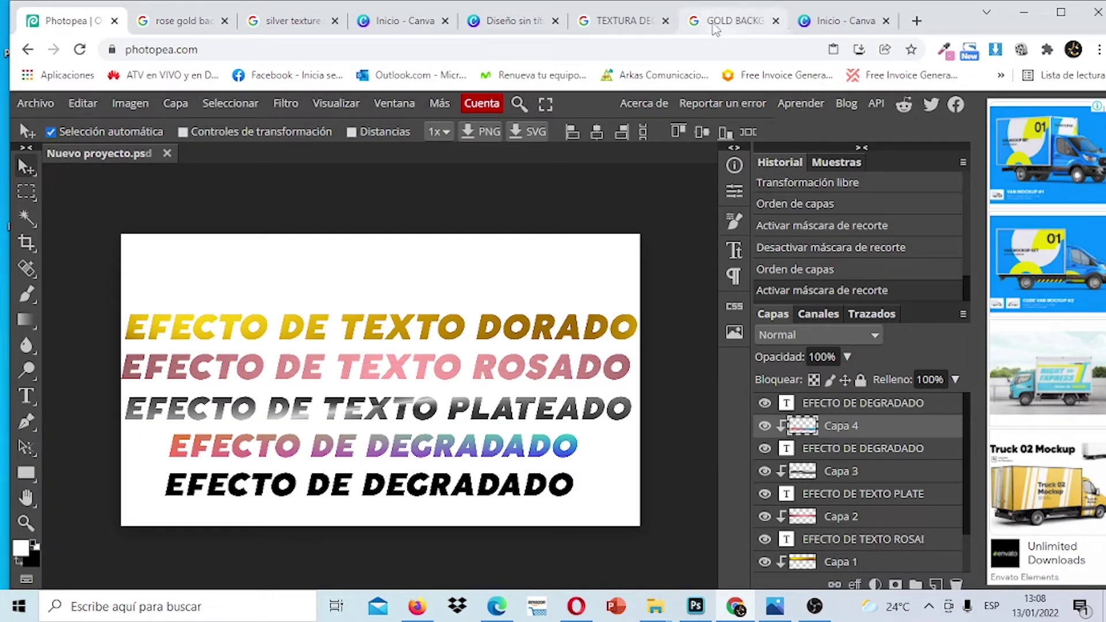
Find the iStock diagonal rainbow gradient among the images related to "Textura Degradado 5" in the "TEXTURA DEGRADADO" results and copy it
left_click(614, 17)
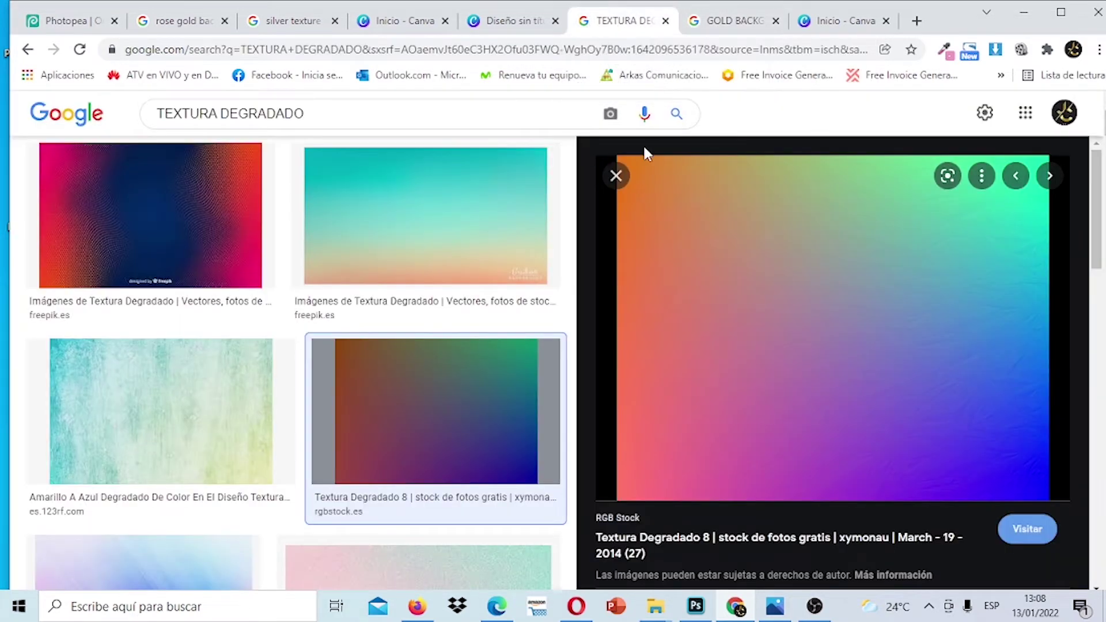
left_click(617, 177)
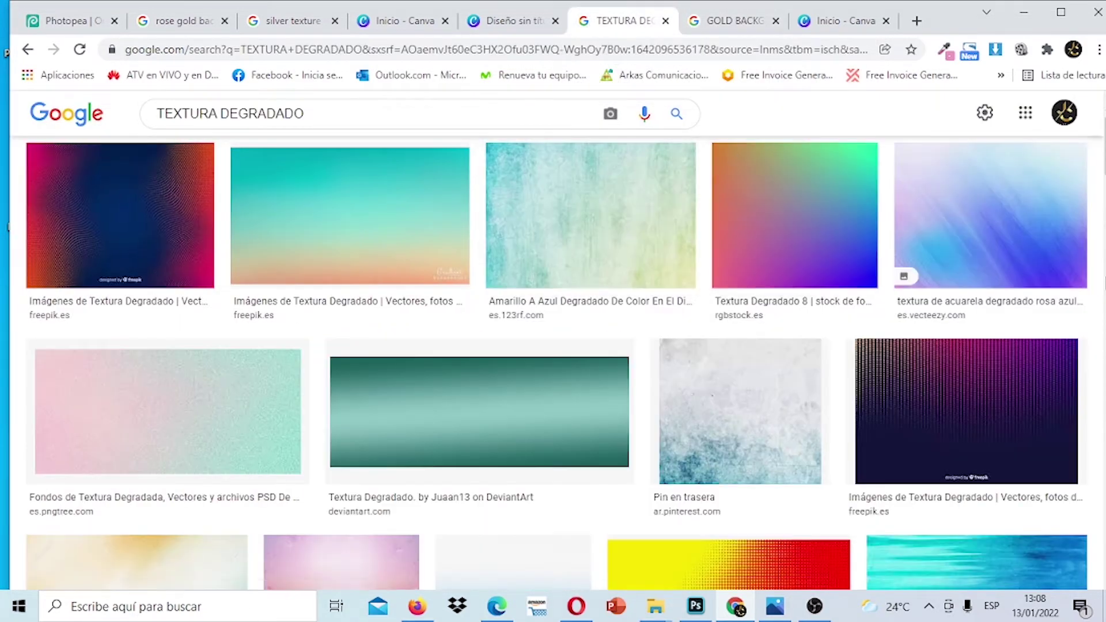
scroll(553, 363, "down", 15)
scroll(553, 362, "up", 9)
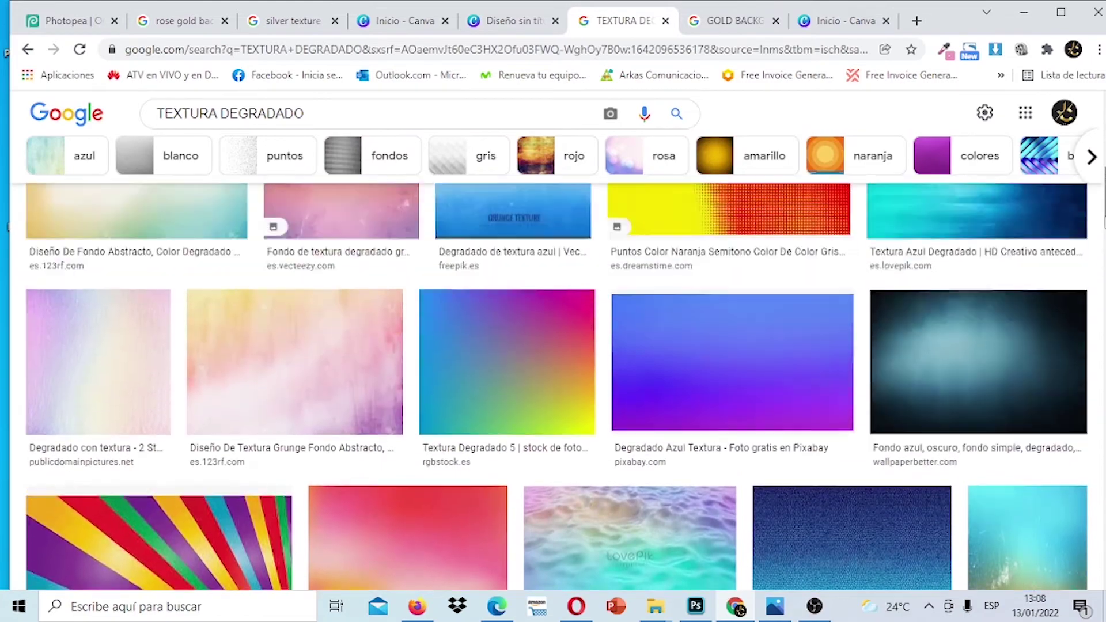
scroll(553, 362, "down", 10)
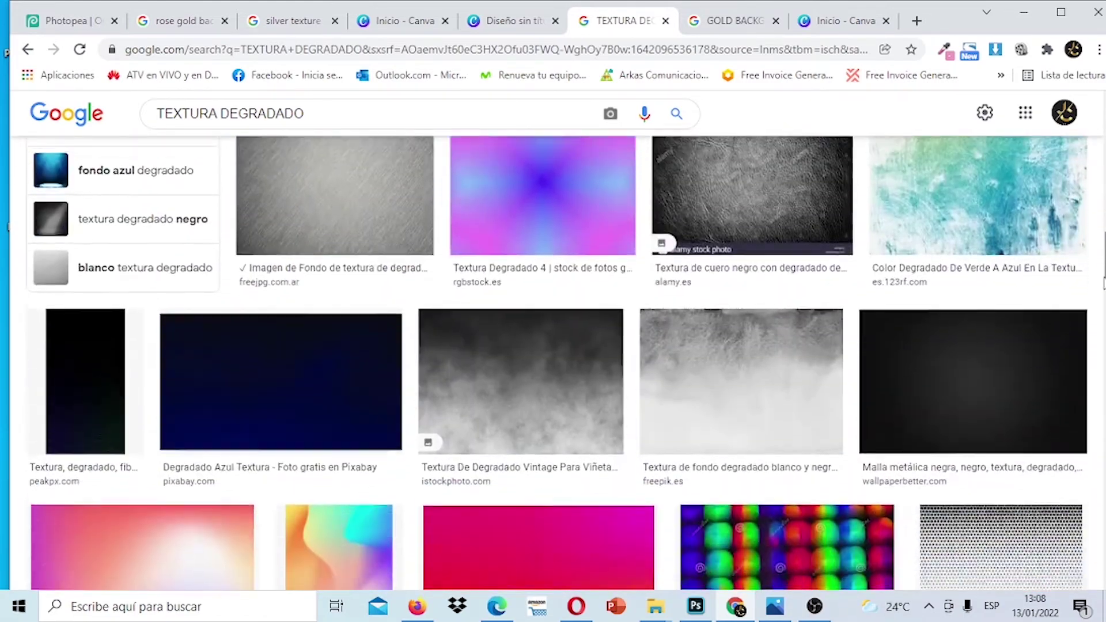
scroll(1102, 283, "down", 6)
scroll(1101, 255, "up", 11)
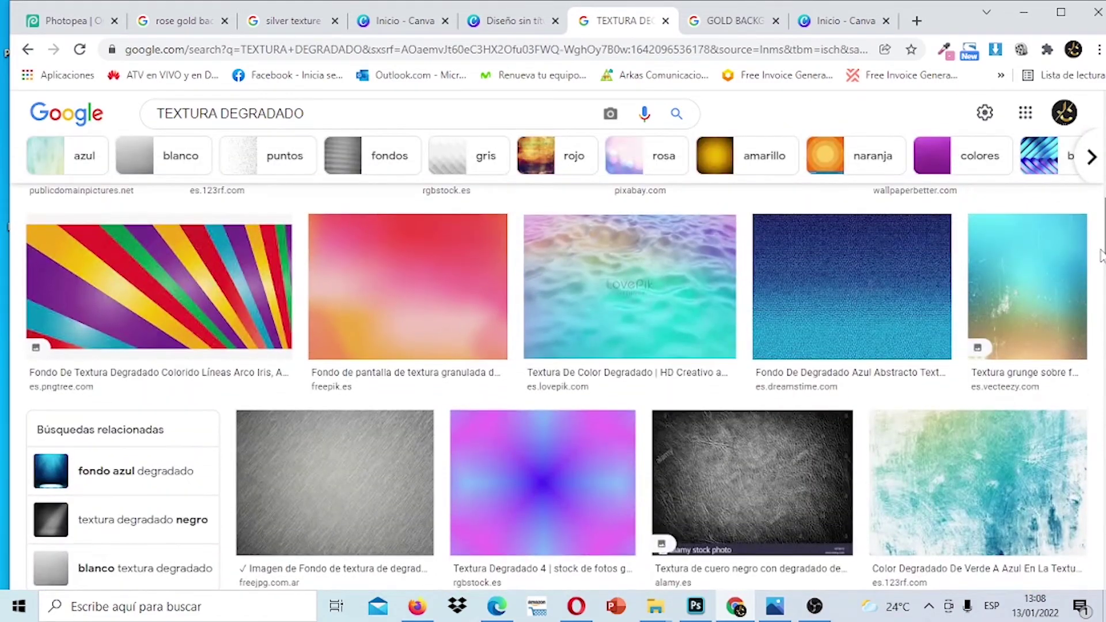
scroll(1101, 255, "down", 5)
left_click(545, 391)
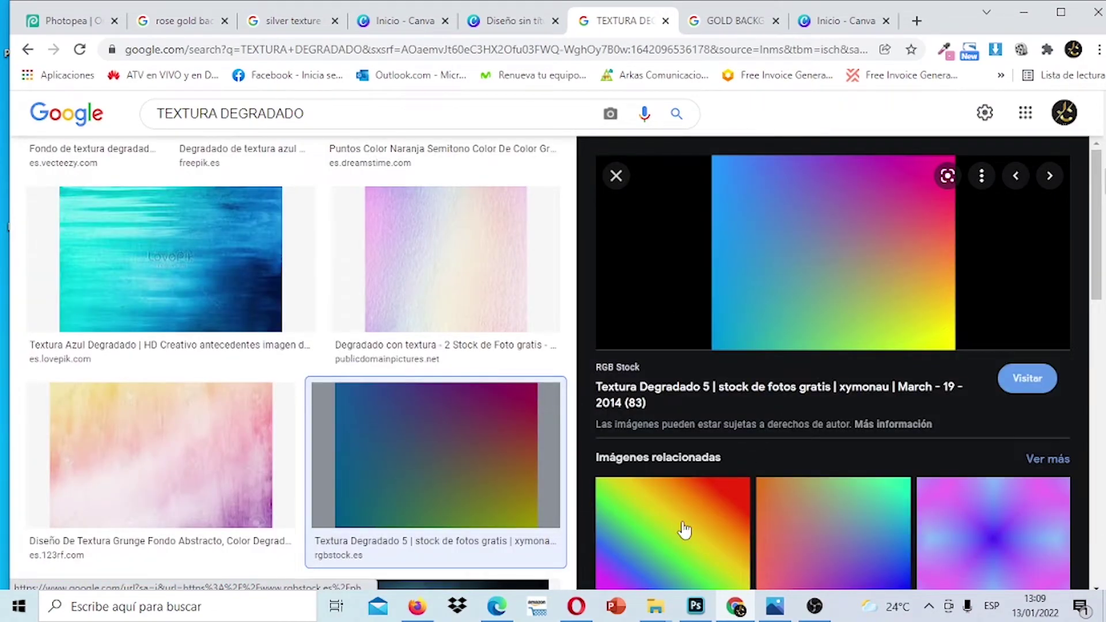
left_click(684, 529)
right_click(902, 273)
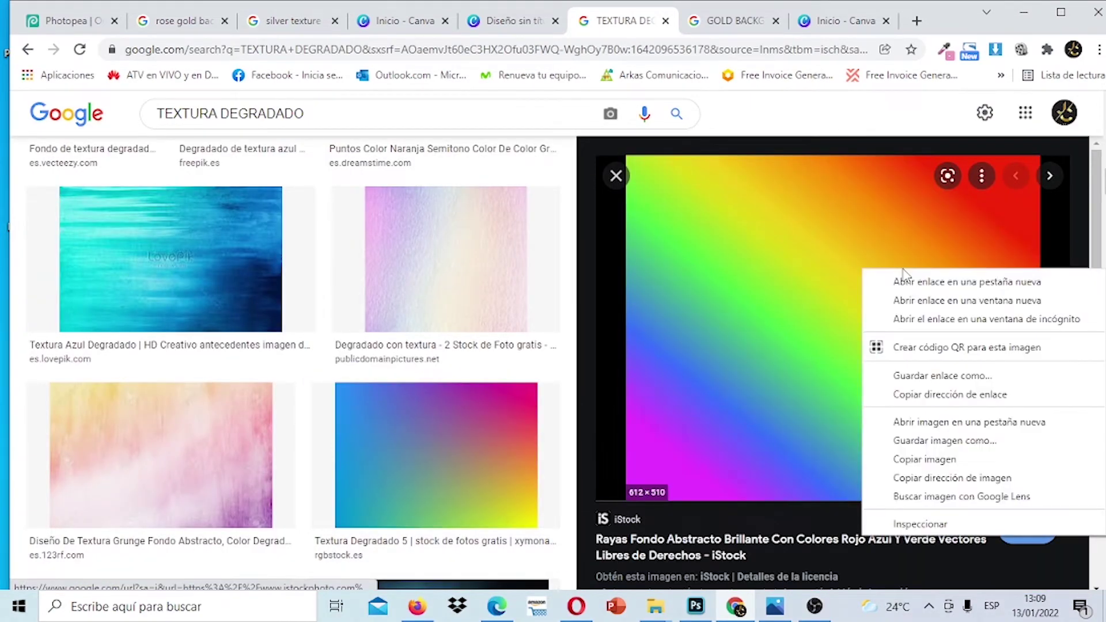
left_click(946, 461)
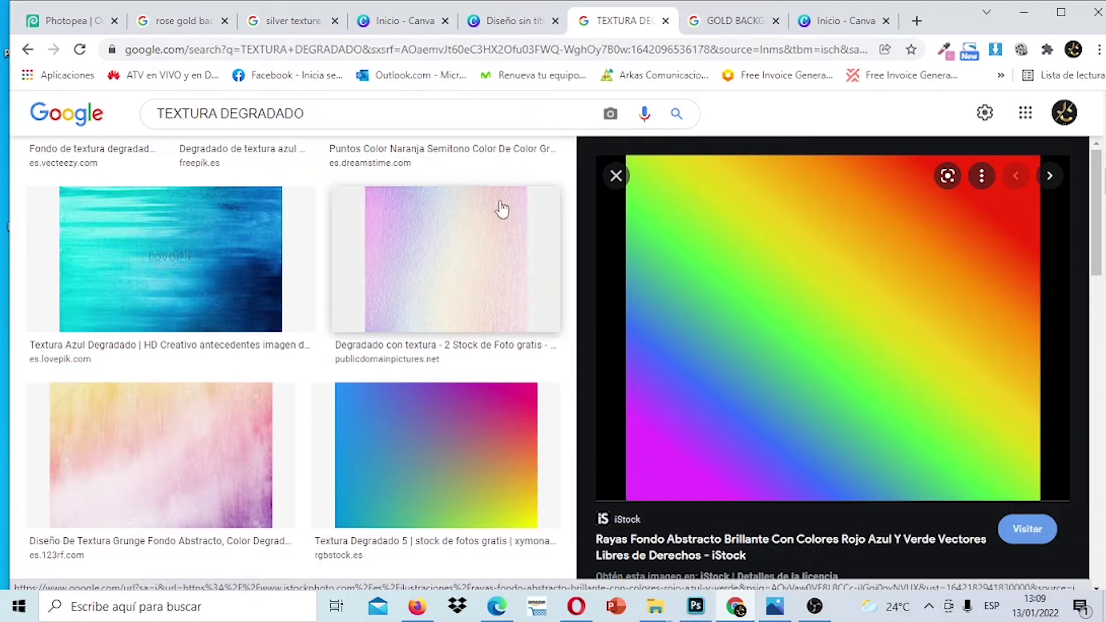
Switch back to Photopea and paste the copied rainbow gradient into the project as a new layer
left_click(72, 21)
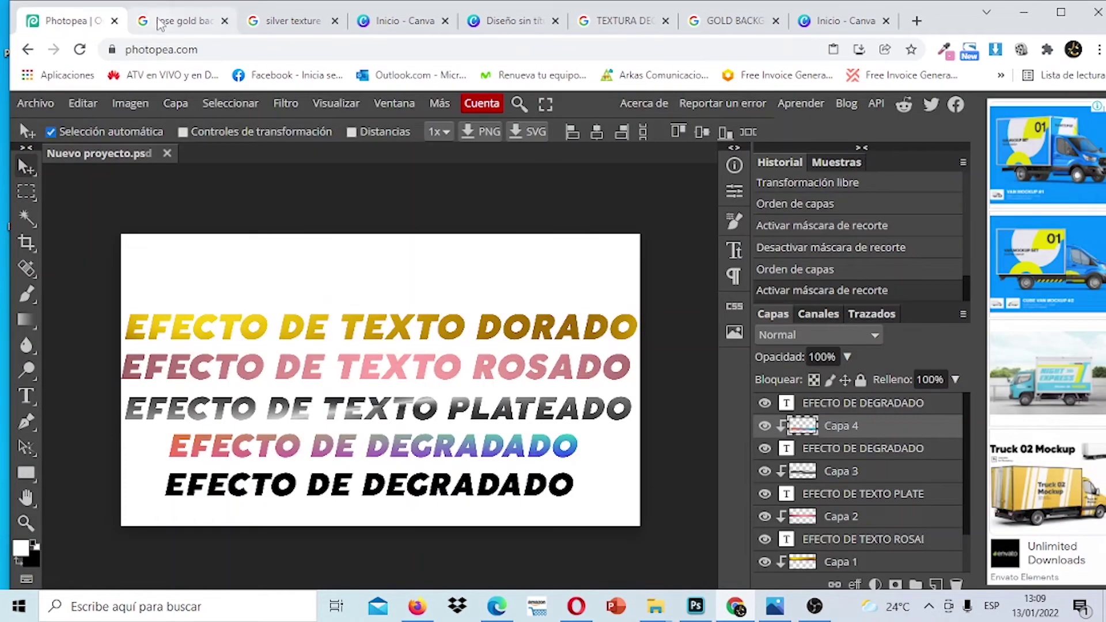
left_click(82, 104)
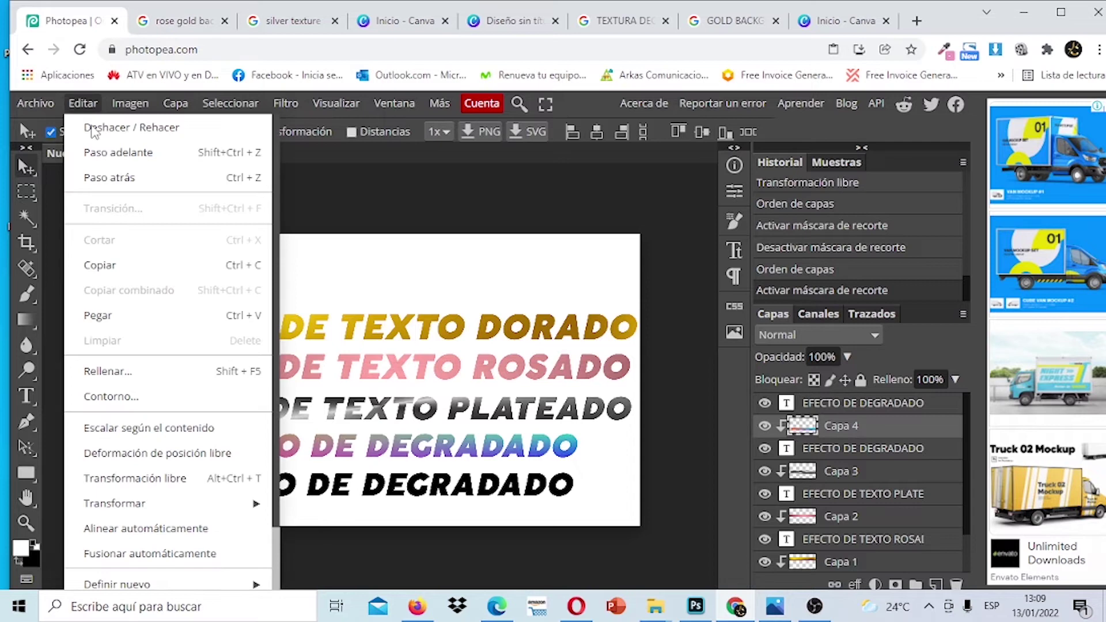
left_click(126, 315)
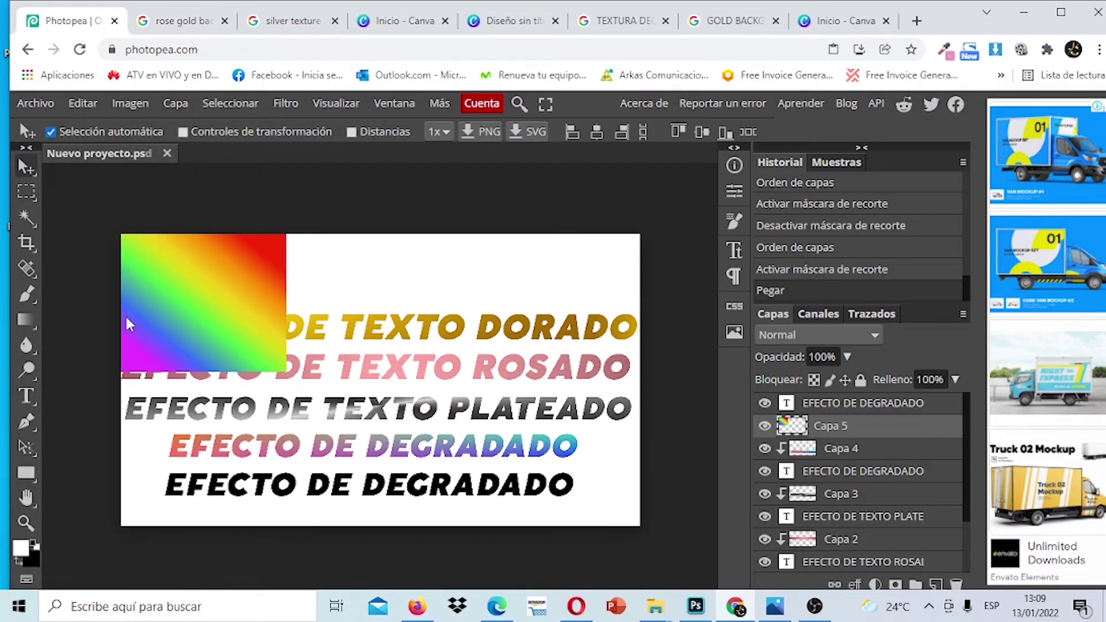
Free-transform the pasted rainbow gradient to about 283% width and 36% height over the lower "EFECTO DE DEGRADADO" line
left_click(75, 103)
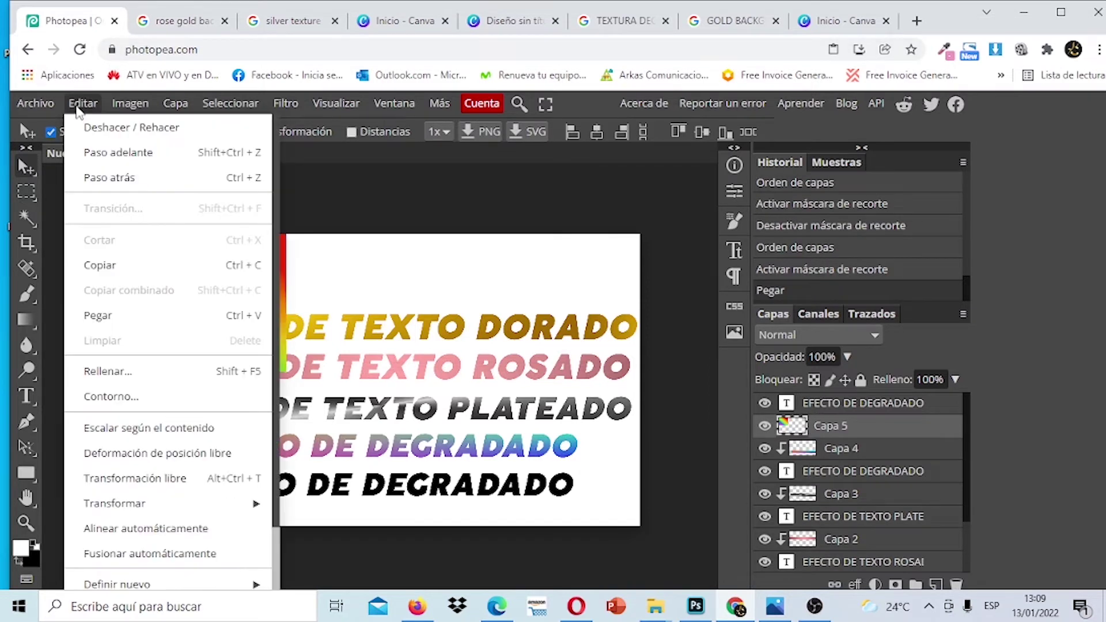
left_click(185, 484)
left_click_drag(253, 316, 276, 492)
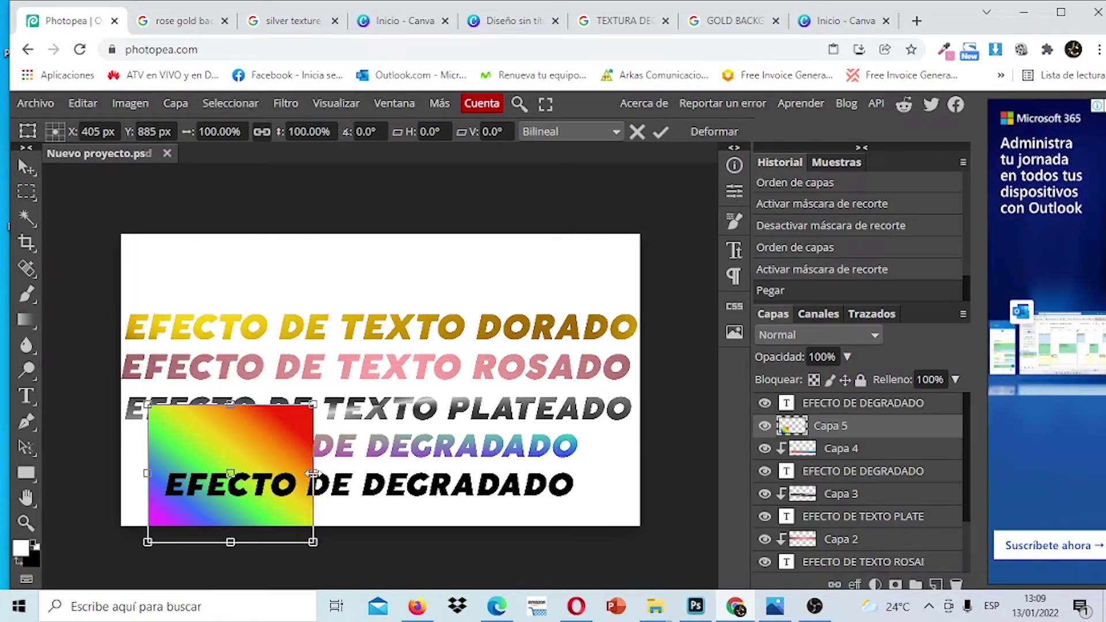
left_click_drag(313, 473, 615, 474)
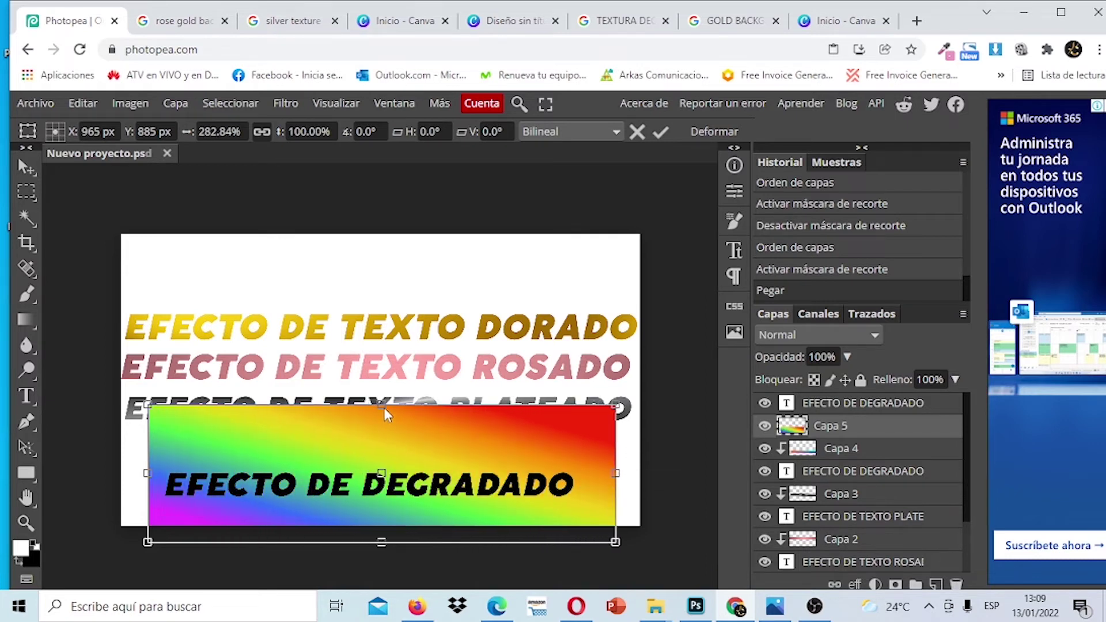
left_click_drag(380, 406, 382, 465)
left_click_drag(382, 544, 384, 514)
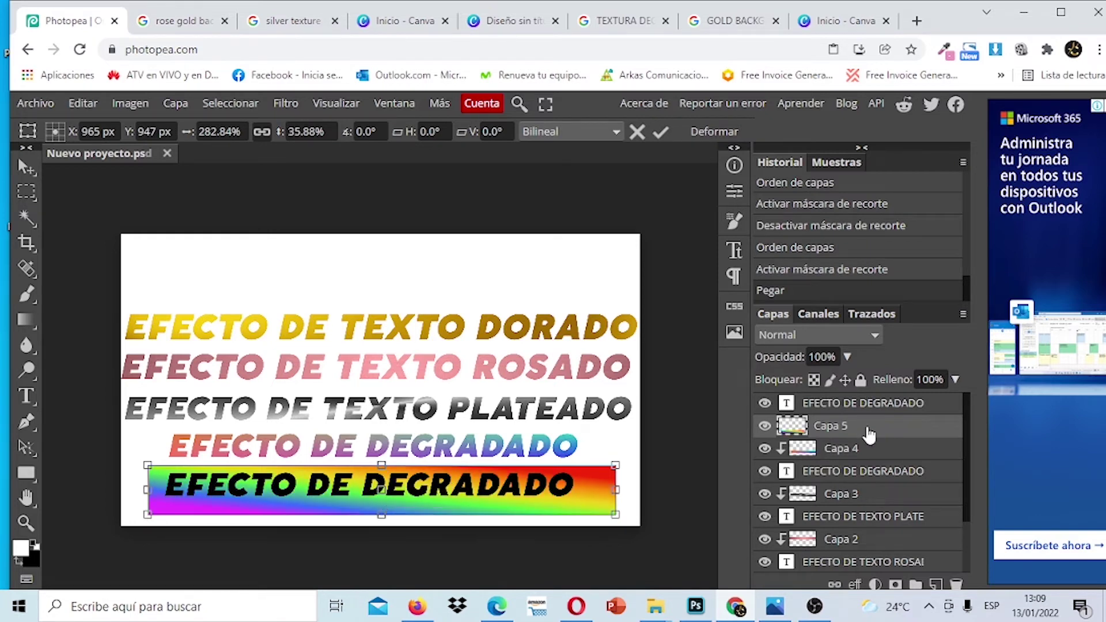
Move the rainbow gradient layer directly above the text layer of the lower "EFECTO DE DEGRADADO" line and clip it to that text
left_click_drag(866, 431, 863, 396)
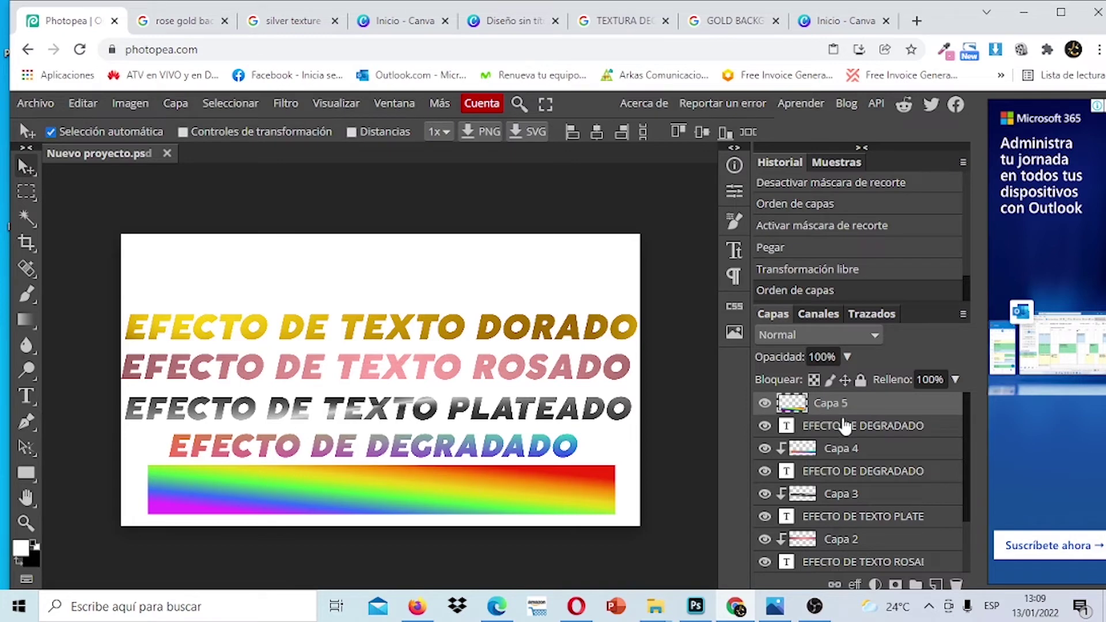
left_click(796, 409, "alt")
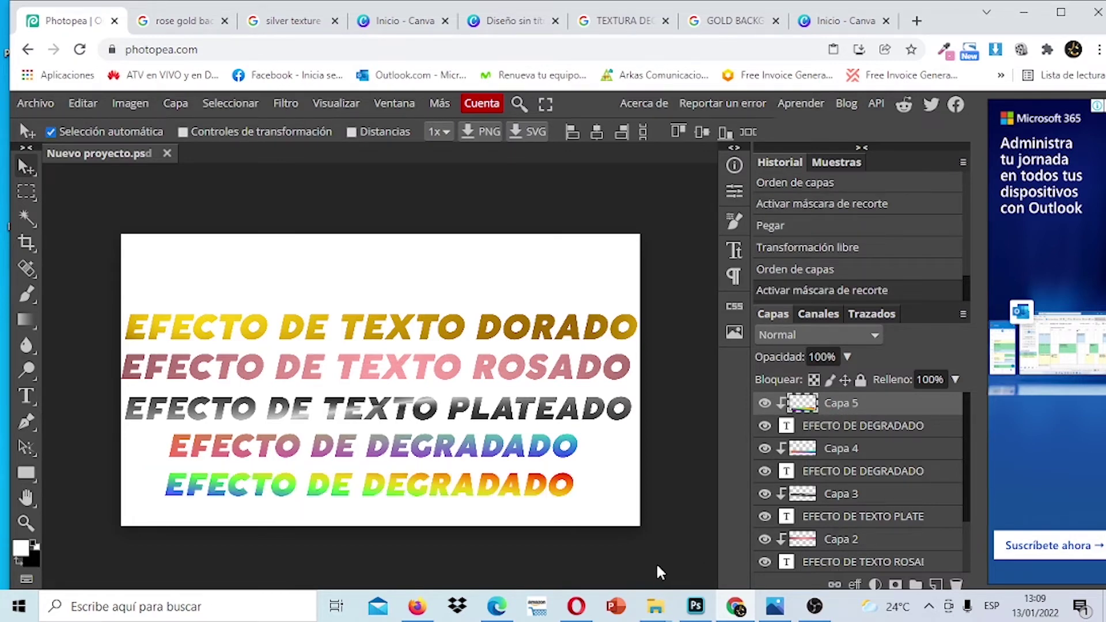
Rotate the clipped rainbow gradient by about -179.6° with Free Transform, keeping it over the lower "EFECTO DE DEGRADADO" line
left_click(87, 104)
left_click(173, 477)
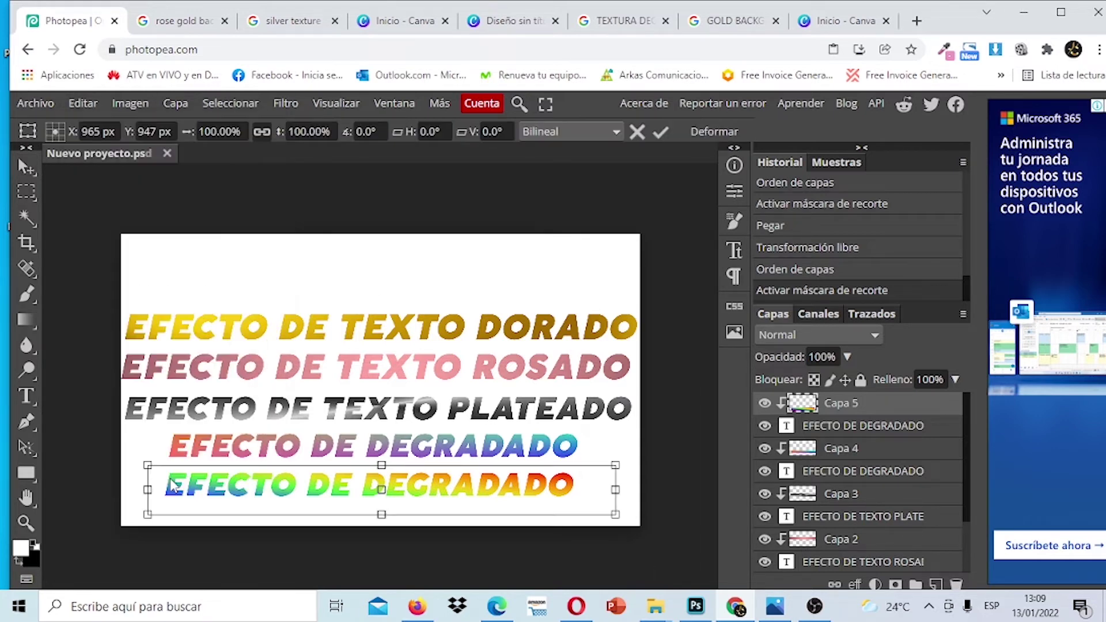
left_click_drag(643, 501, 163, 451)
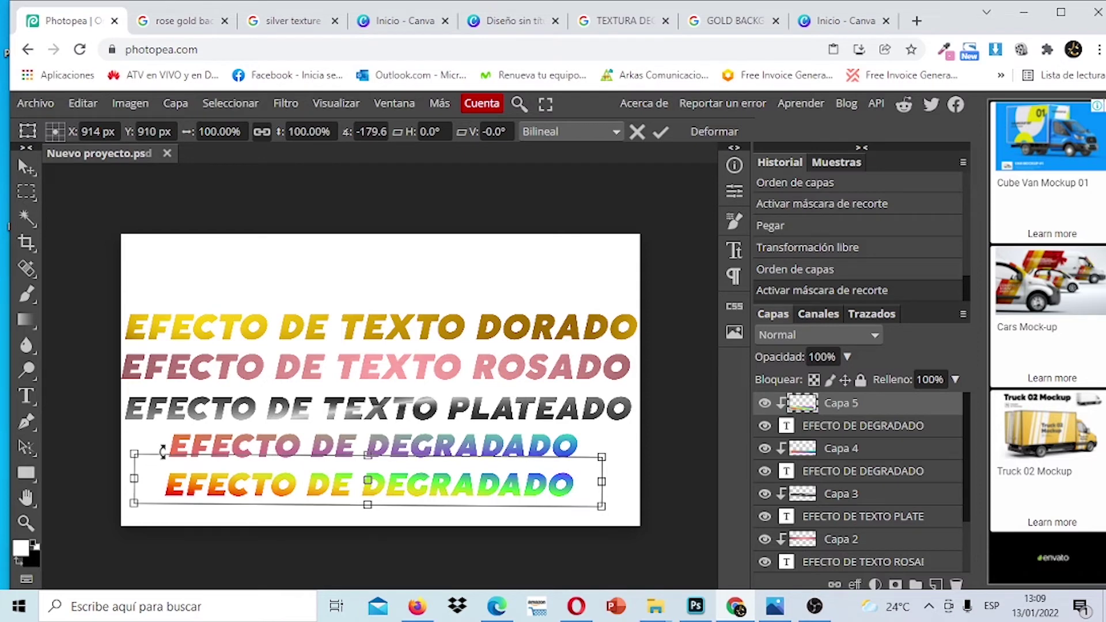
left_click(659, 136)
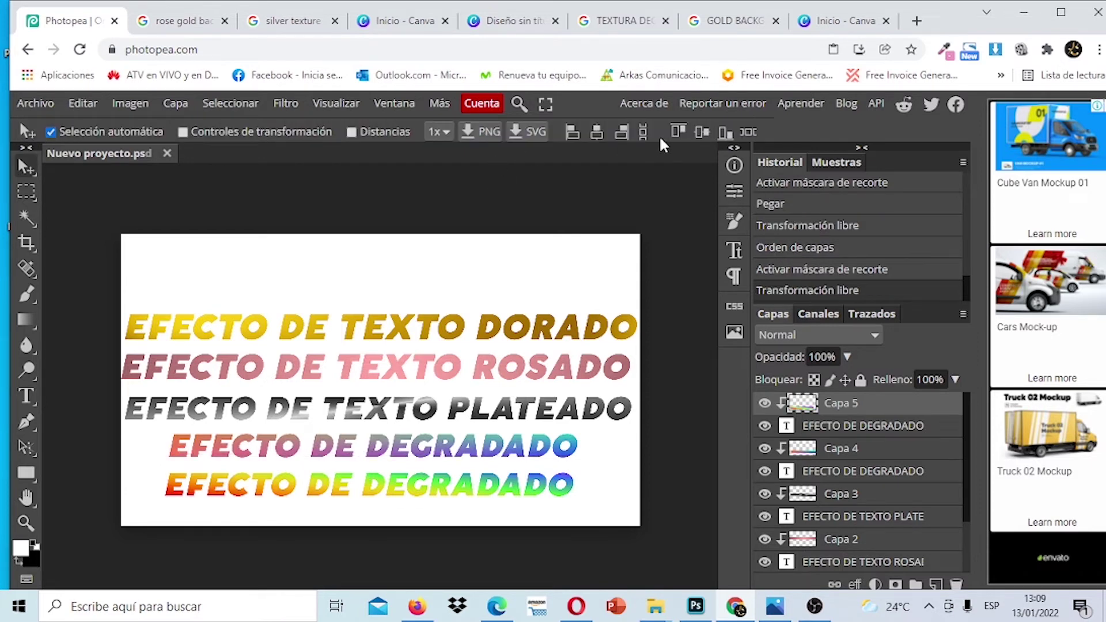
Trim the canvas on all four sides by the top-left pixel color and hide the Background layer
left_click(138, 107)
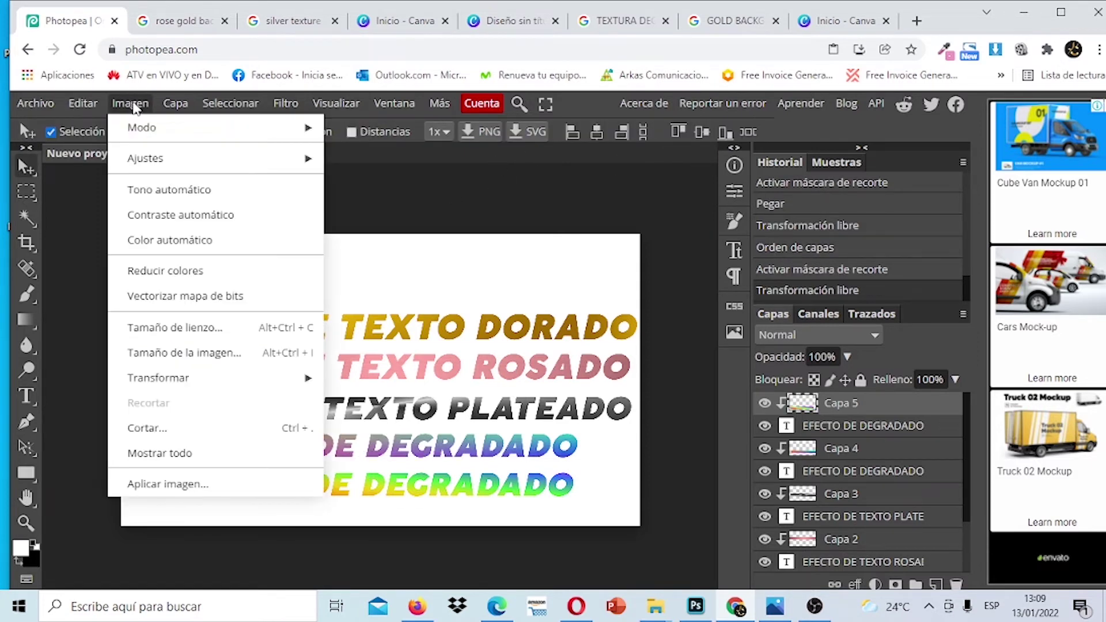
left_click(186, 430)
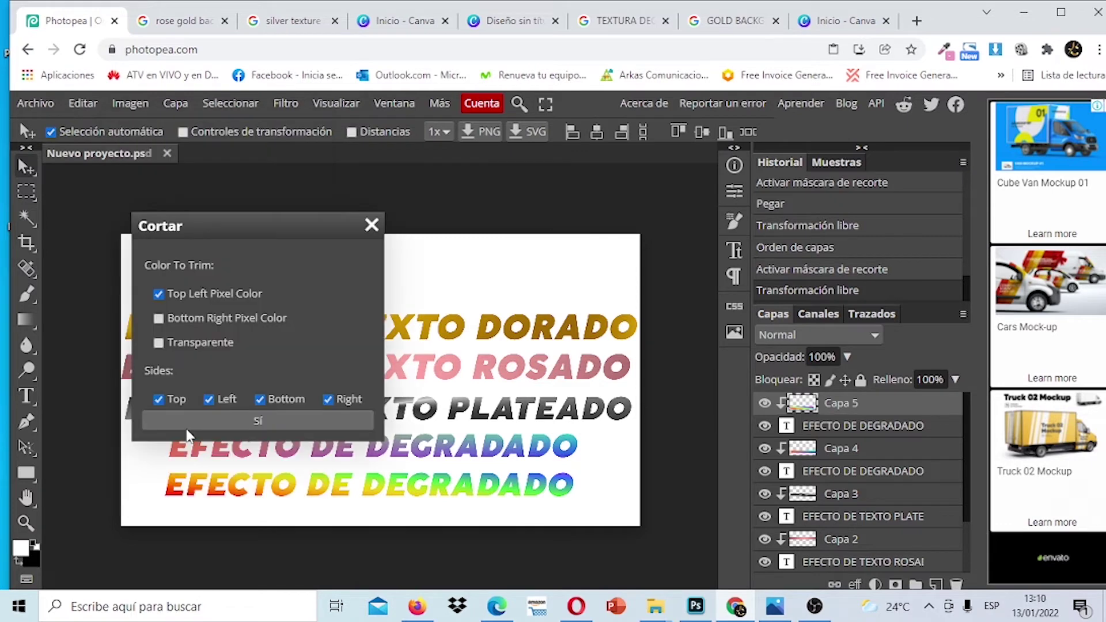
left_click(247, 427)
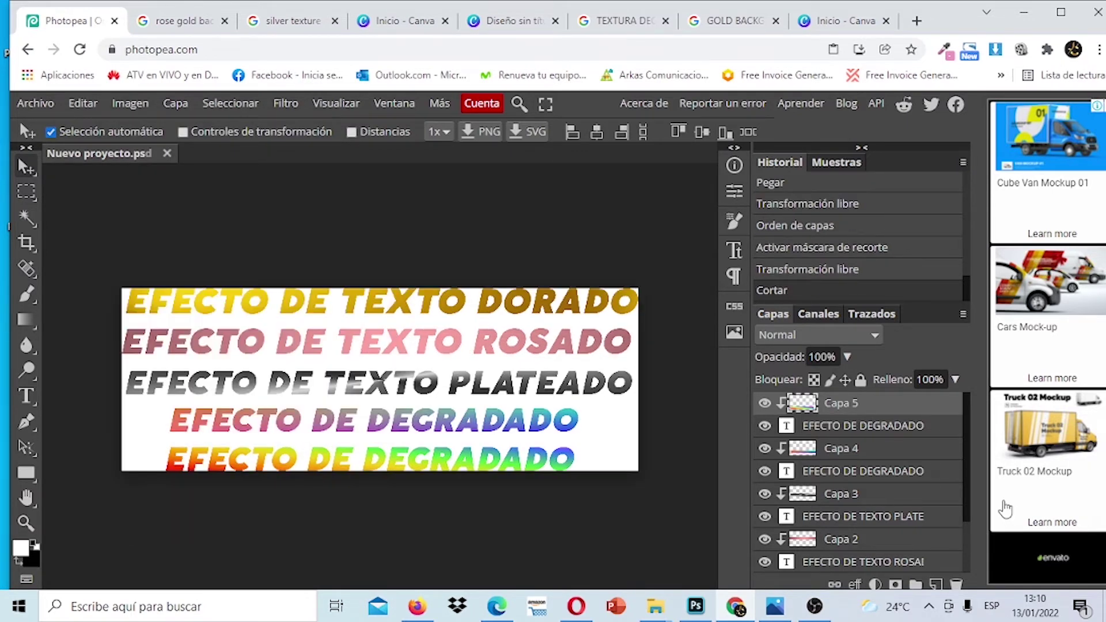
scroll(965, 468, "down", 2)
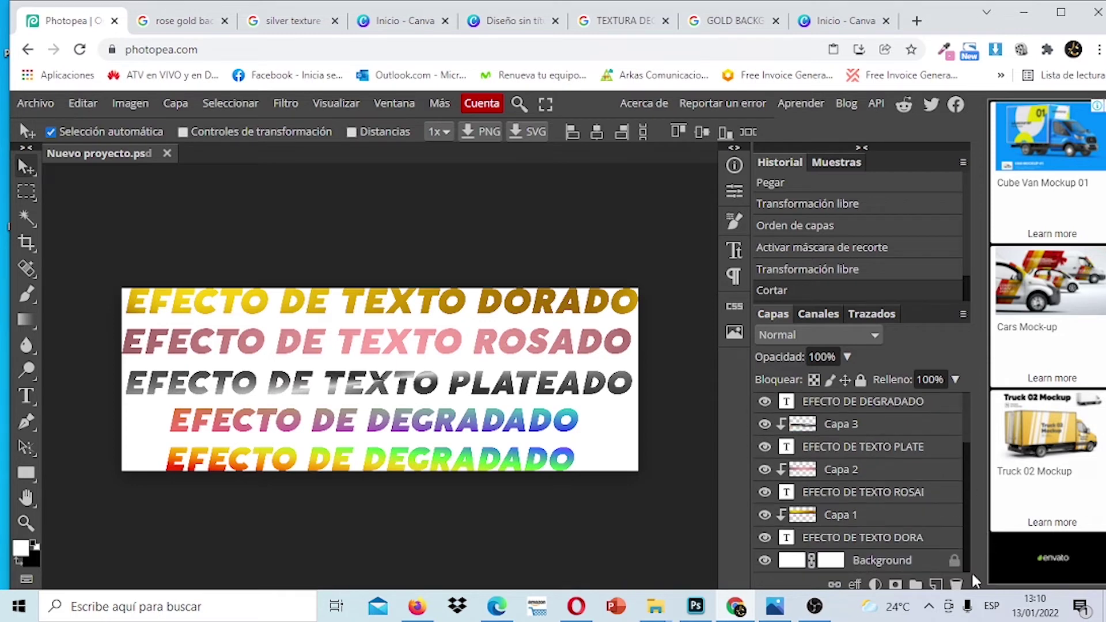
left_click(764, 561)
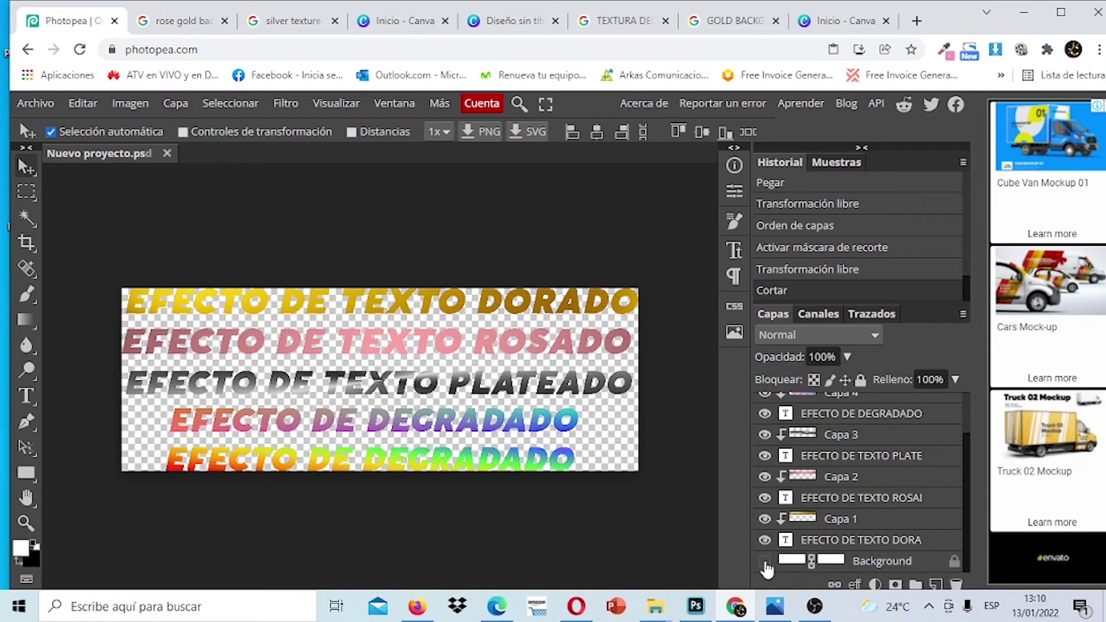
Export the project as a PNG named "Nuevo proyecto" at 1911 × 676 px and 100% quality
left_click(86, 103)
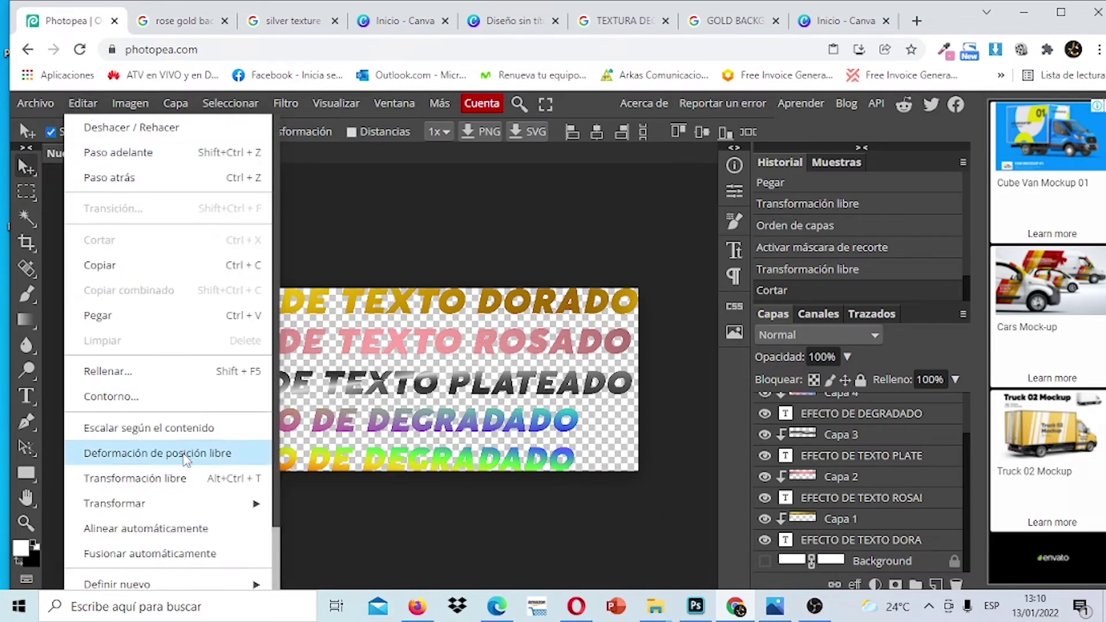
left_click(35, 103)
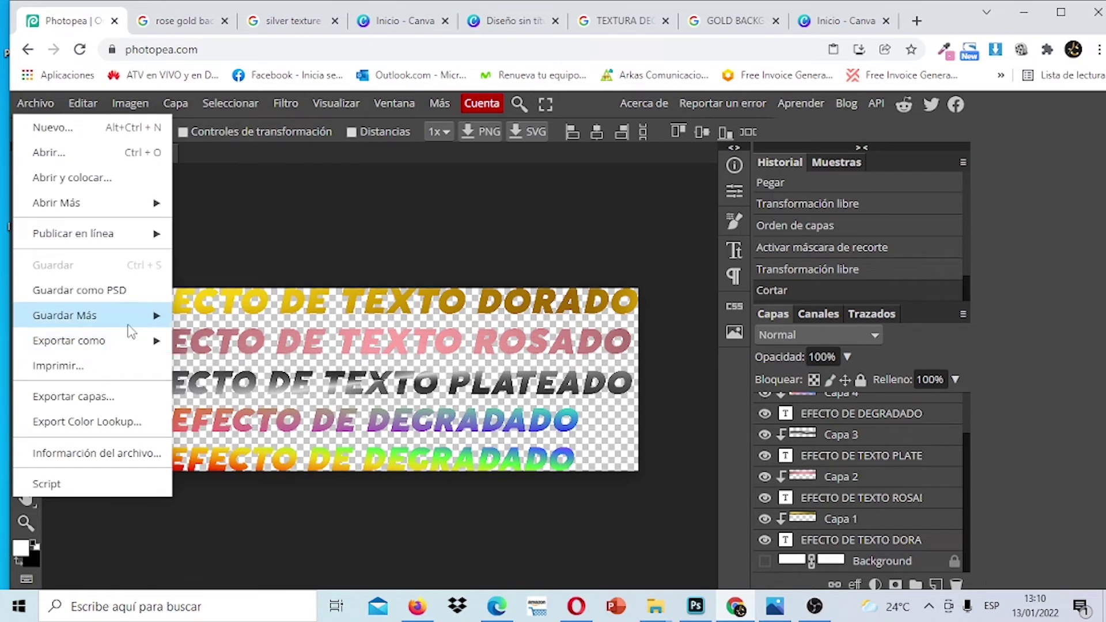
mouse_move(143, 339)
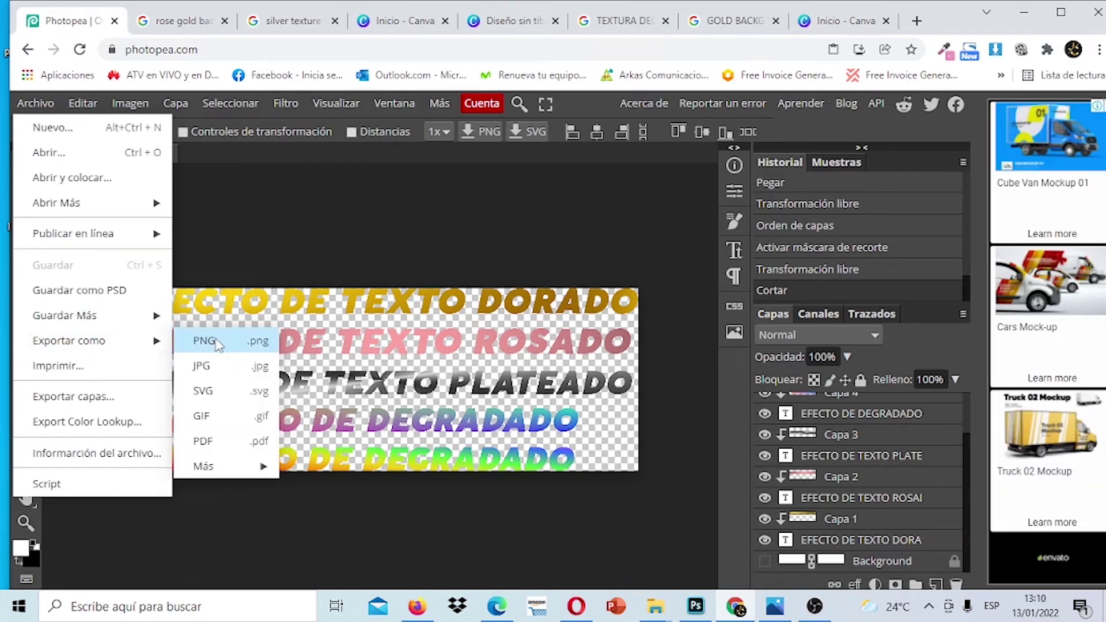
left_click(218, 343)
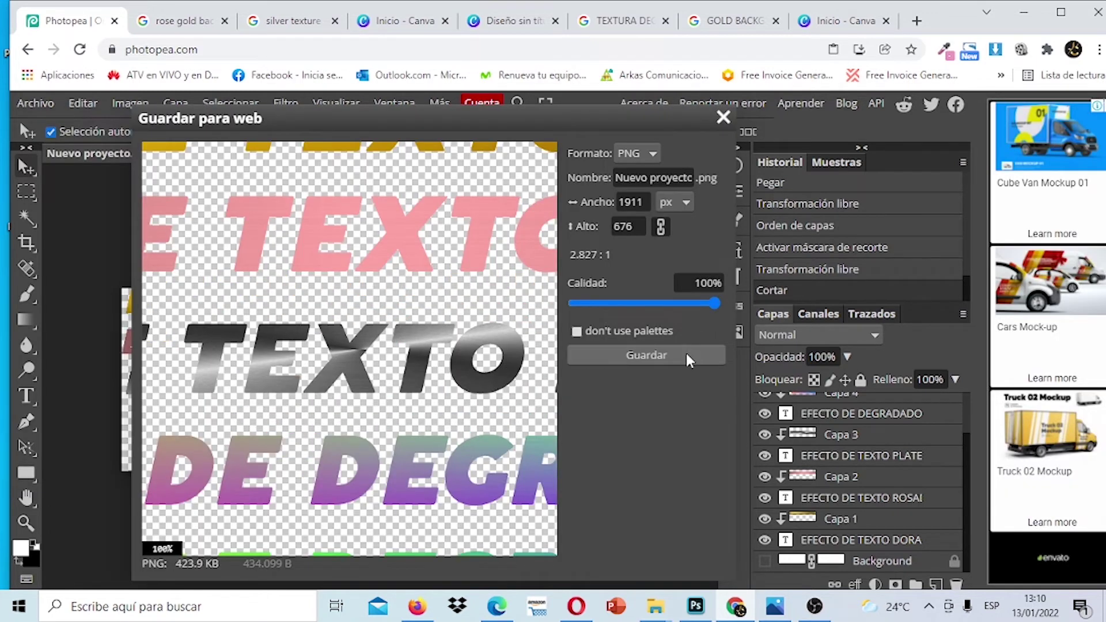
left_click(645, 354)
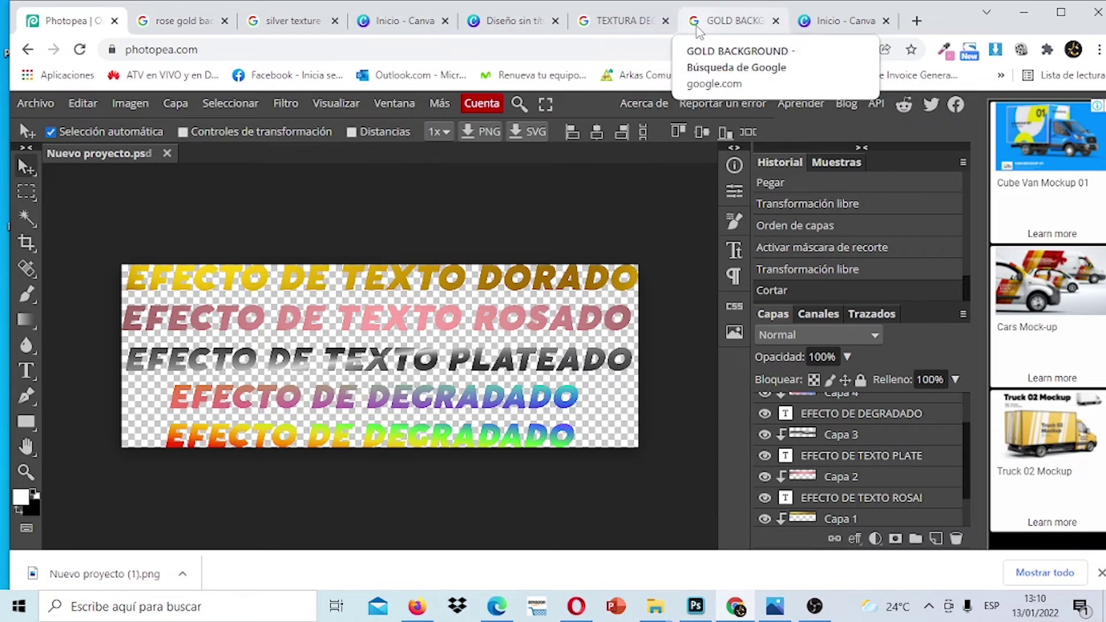
Switch to the untitled Canva thumbnail design, dismiss the browser's download bar and go to page 2
left_click(835, 21)
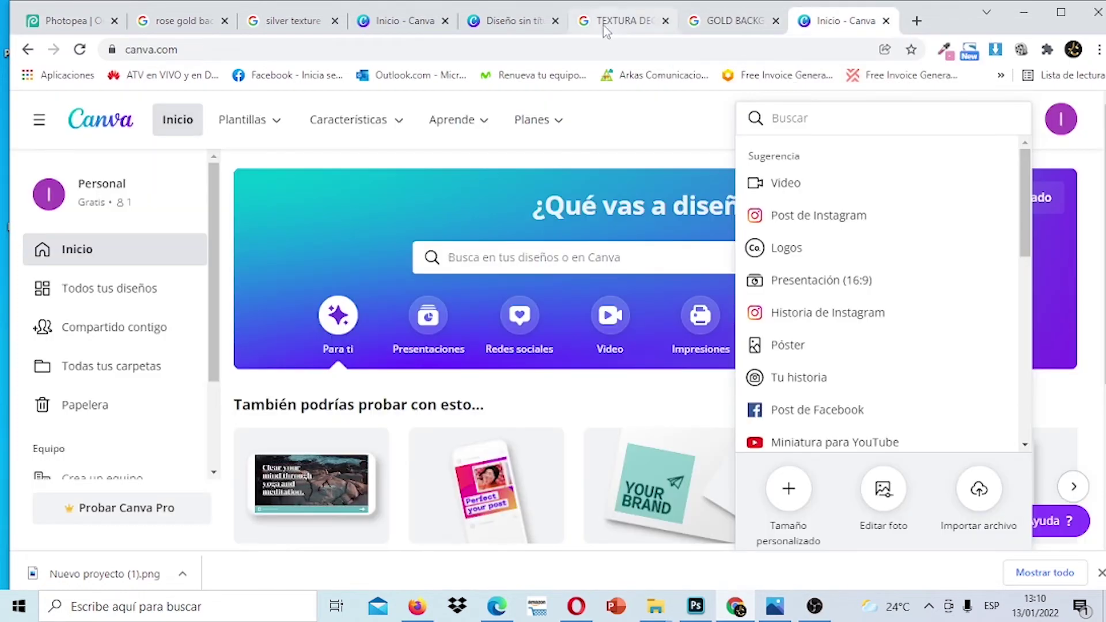
left_click(499, 26)
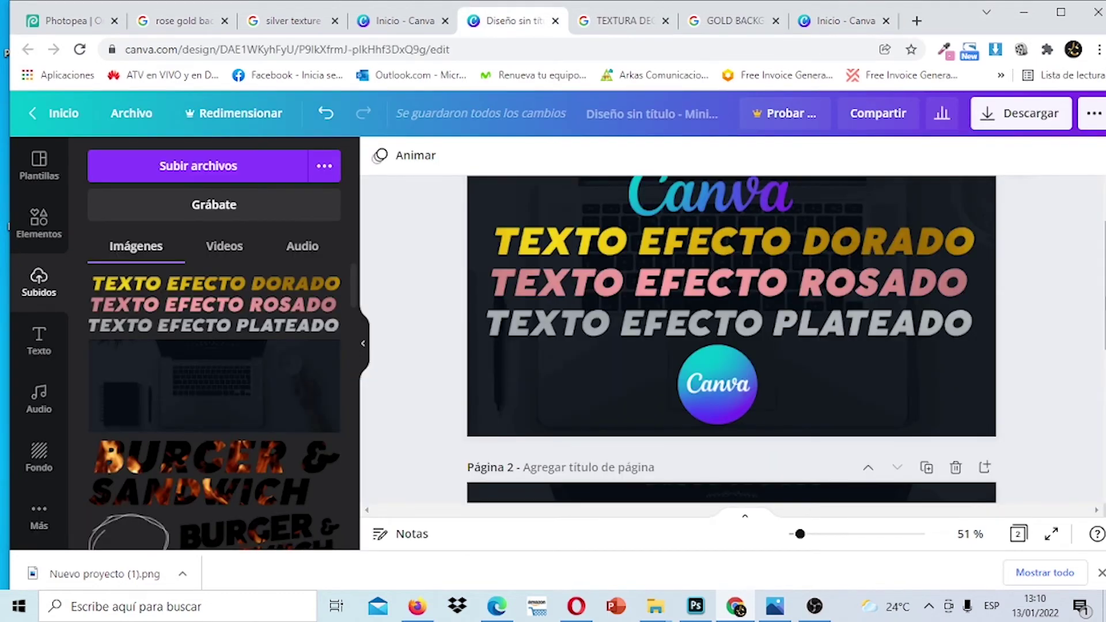
left_click(1101, 573)
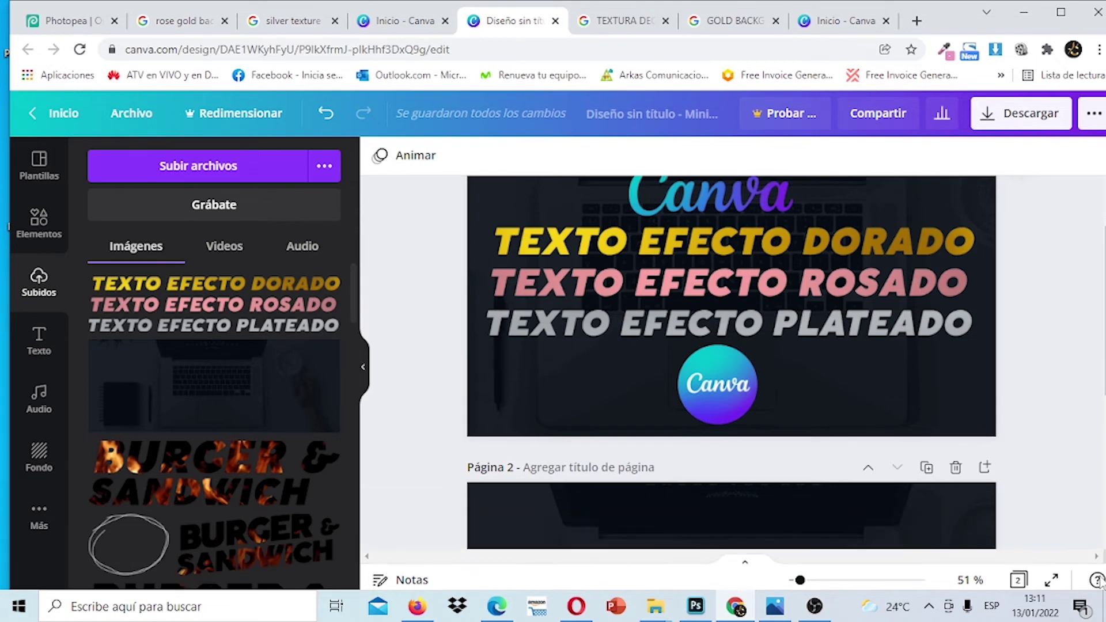
scroll(424, 281, "down", 4)
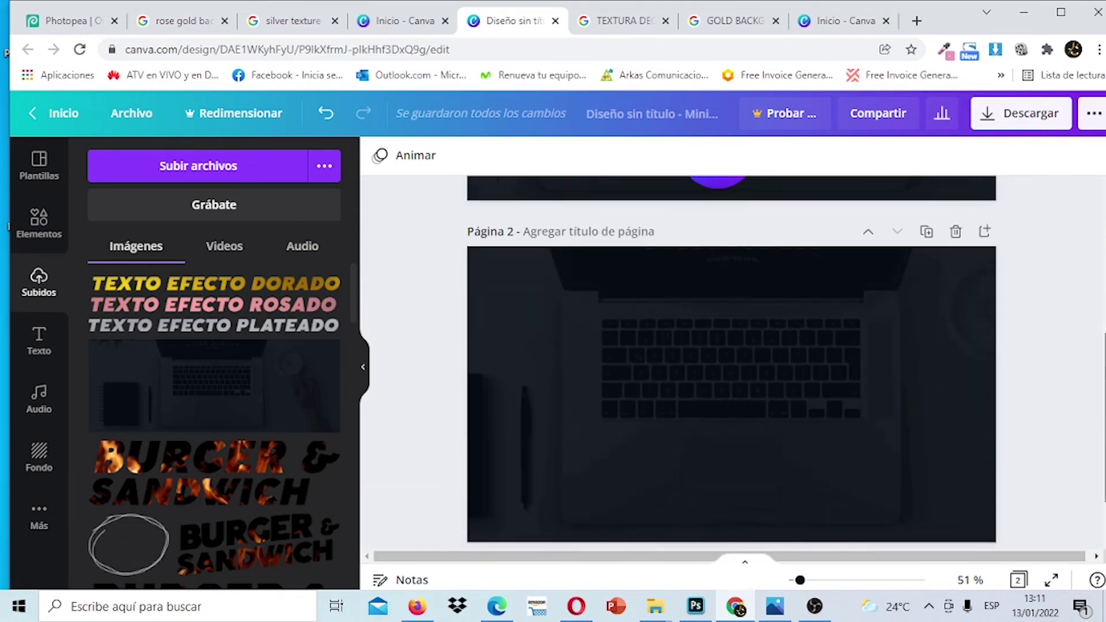
Upload the PNG file "Nuevo proyecto (1)" from the Descargas folder to the Canva uploads
left_click(245, 179)
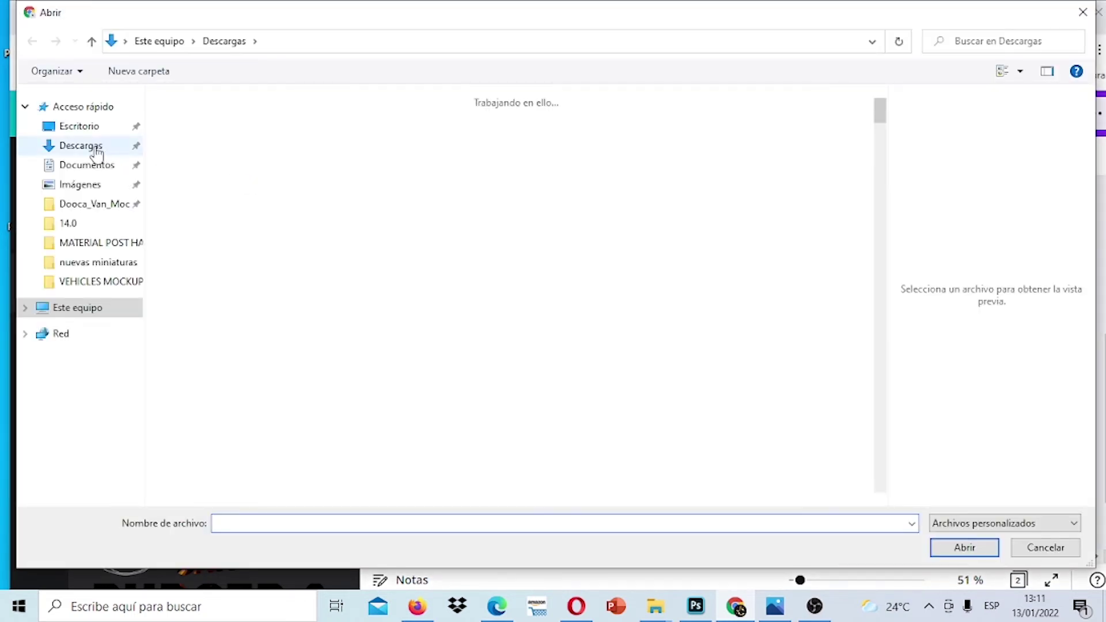
left_click(86, 146)
left_click(199, 124)
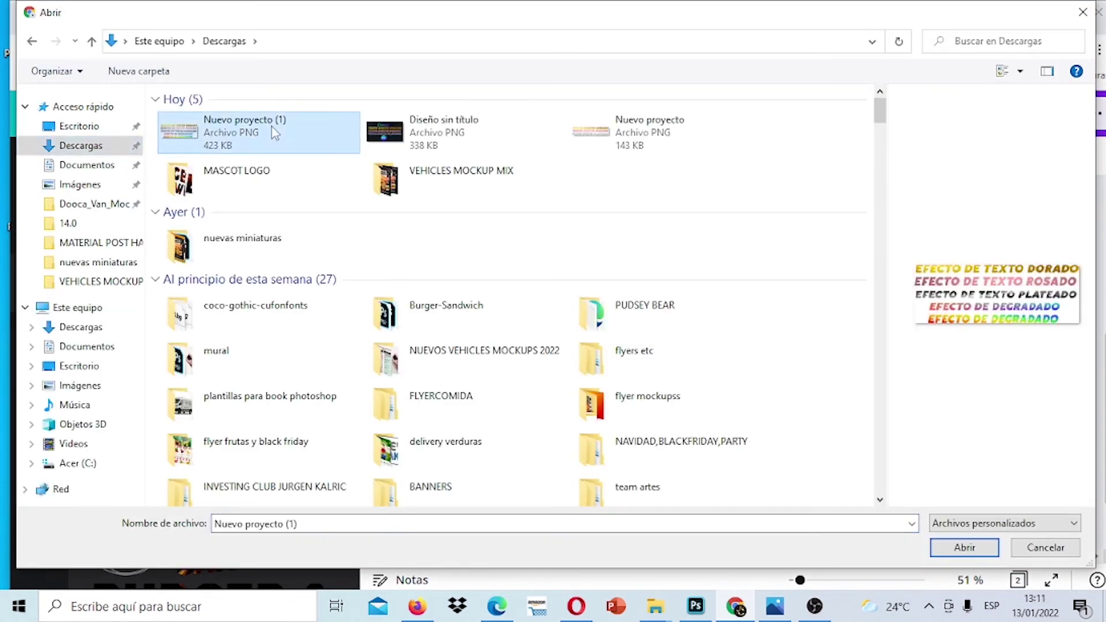
left_click(949, 554)
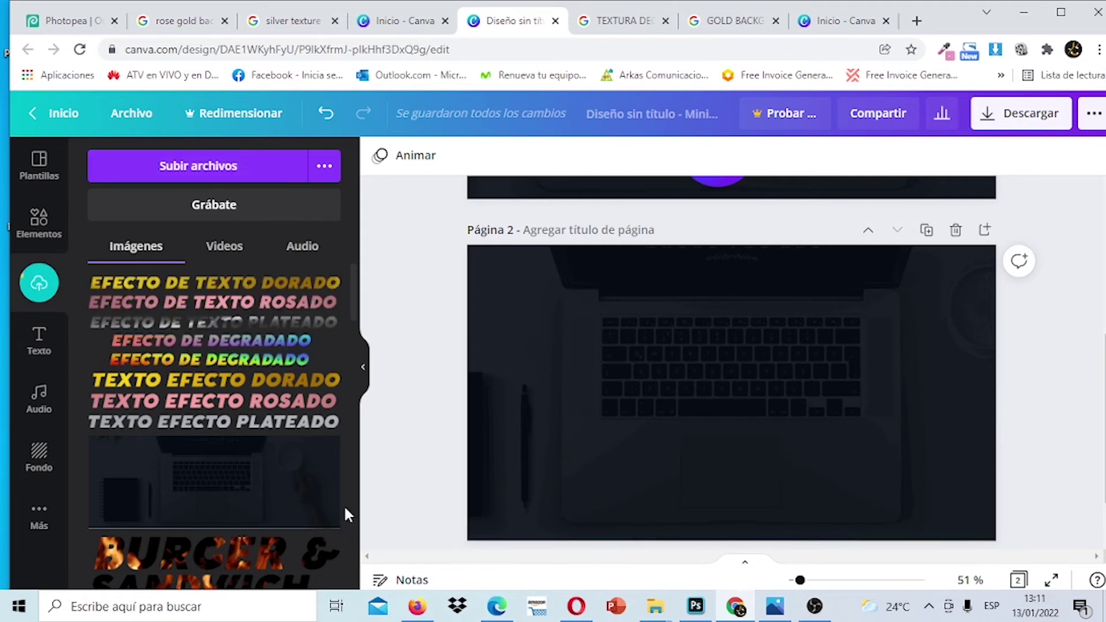
Place the uploaded text-effects image on page 2, enlarge it to nearly the full page width and center it, leaving it deselected
left_click(274, 337)
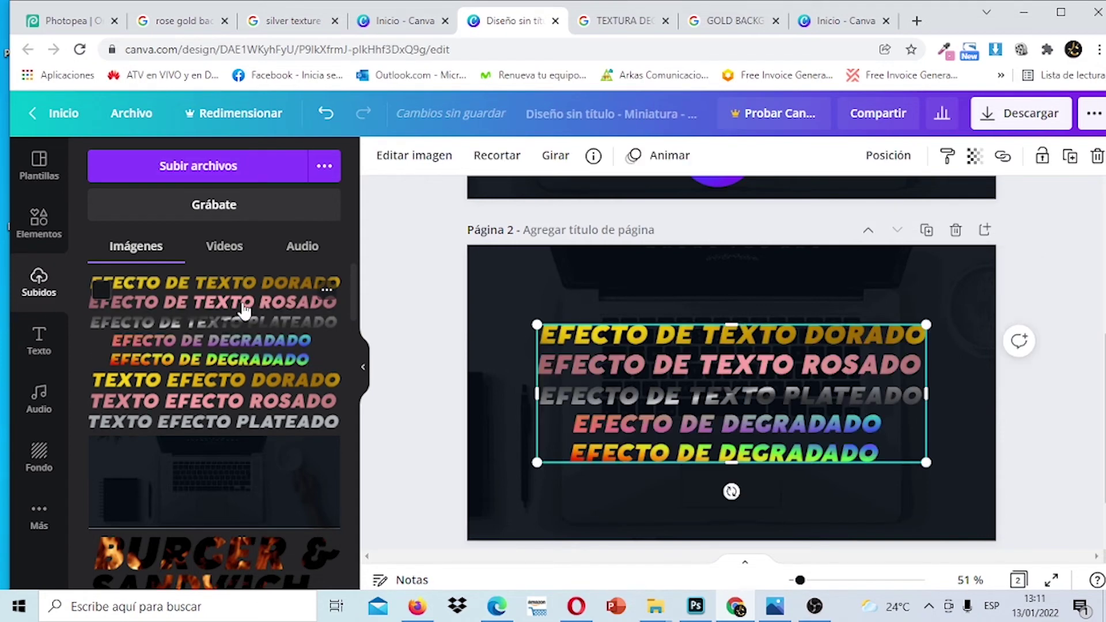
left_click_drag(535, 324, 477, 304)
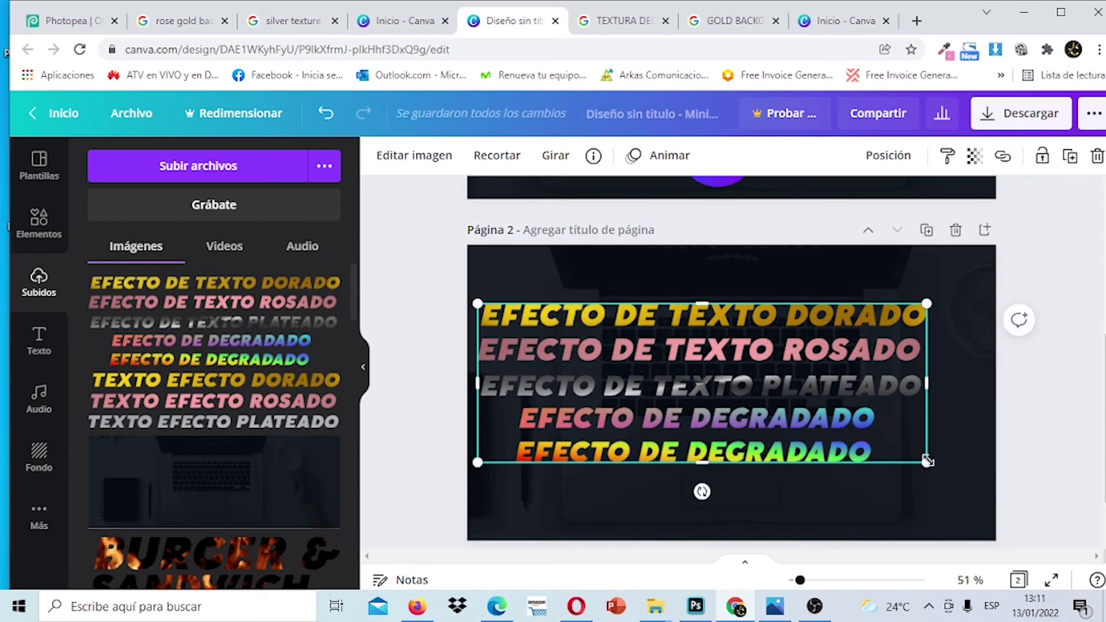
left_click_drag(927, 461, 981, 481)
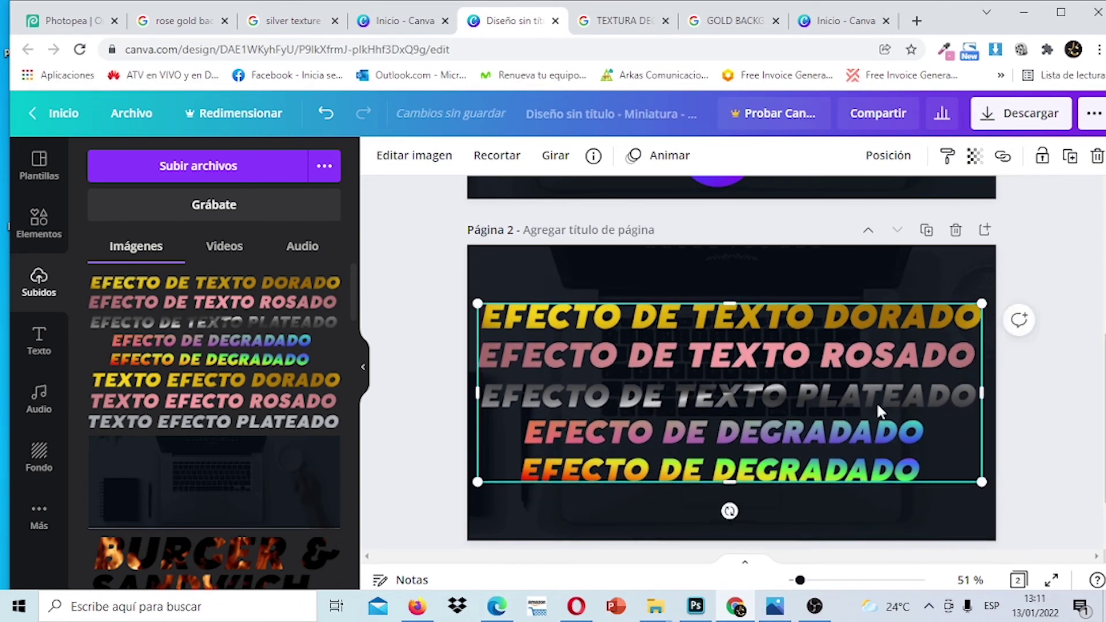
left_click_drag(879, 410, 830, 399)
left_click(1074, 324)
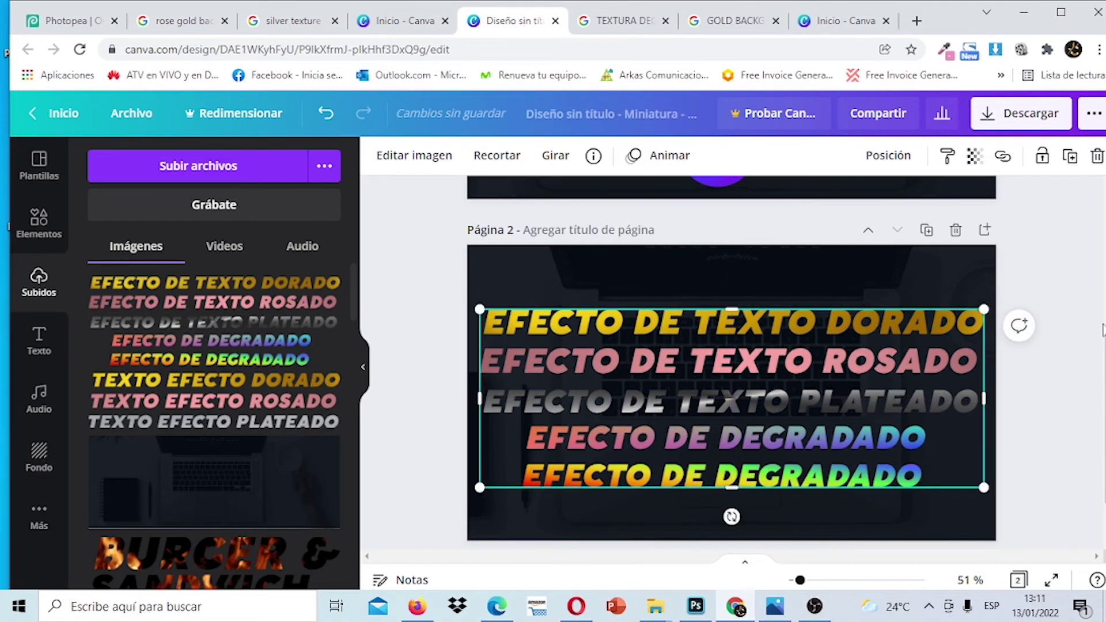
left_click(1101, 327)
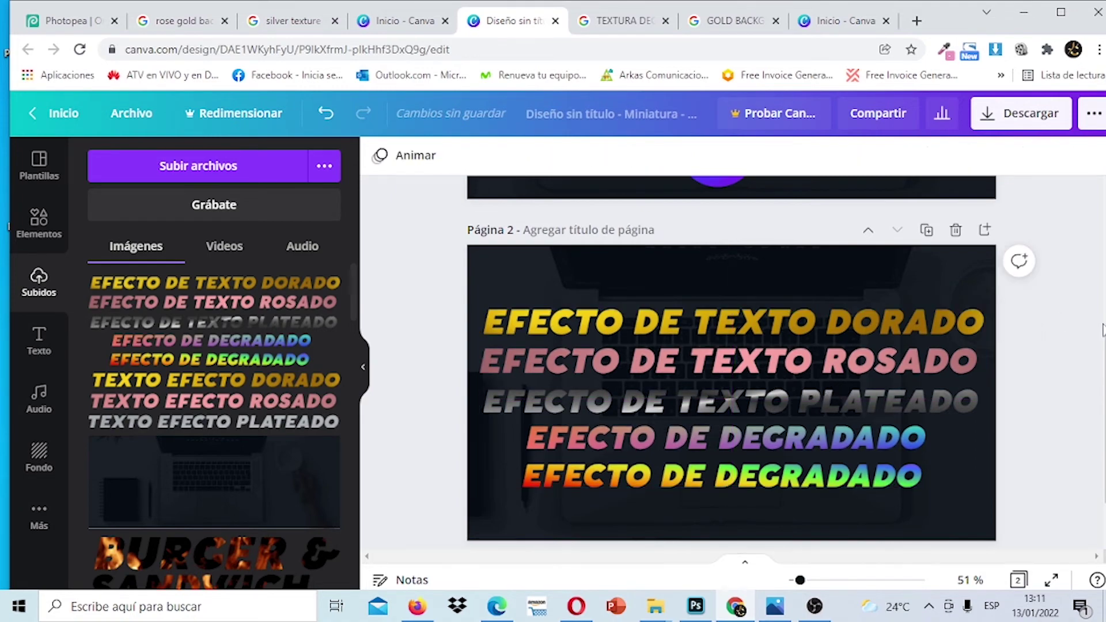
Search the graphic elements for "CANVA" and add the free blue-to-purple gradient Canva wordmark to page 2
left_click(37, 227)
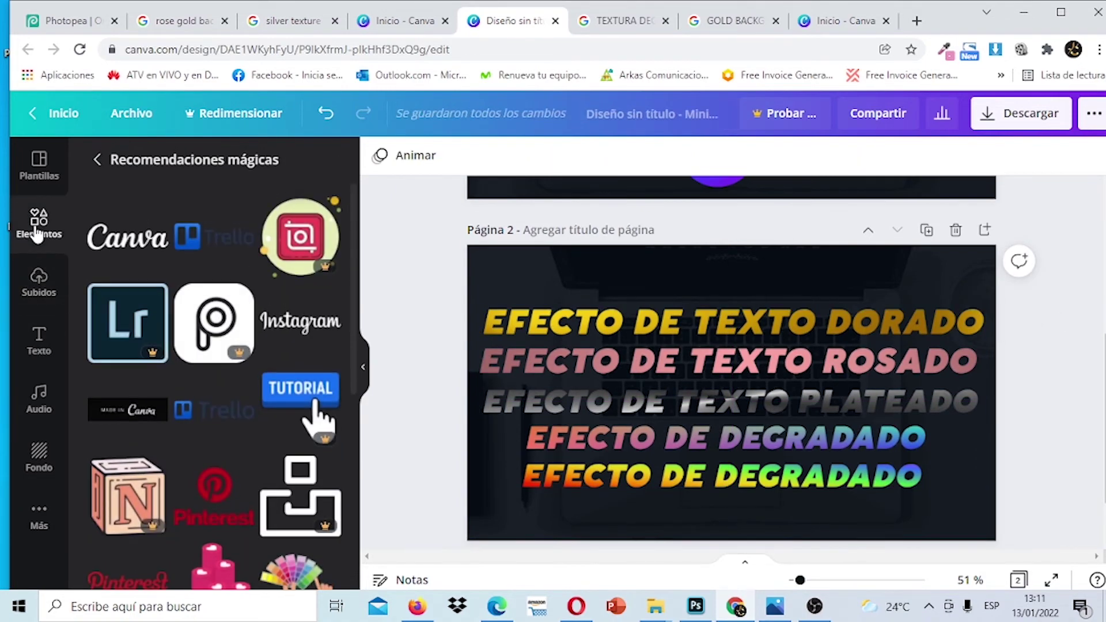
left_click(99, 163)
left_click(153, 199)
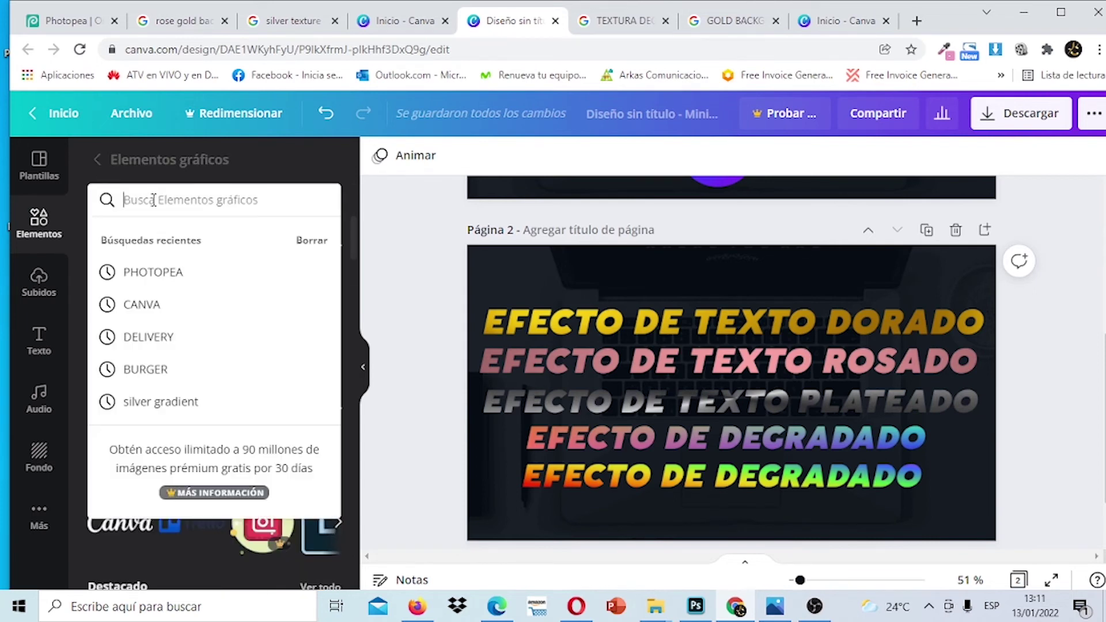
type("CANVA")
key("Return")
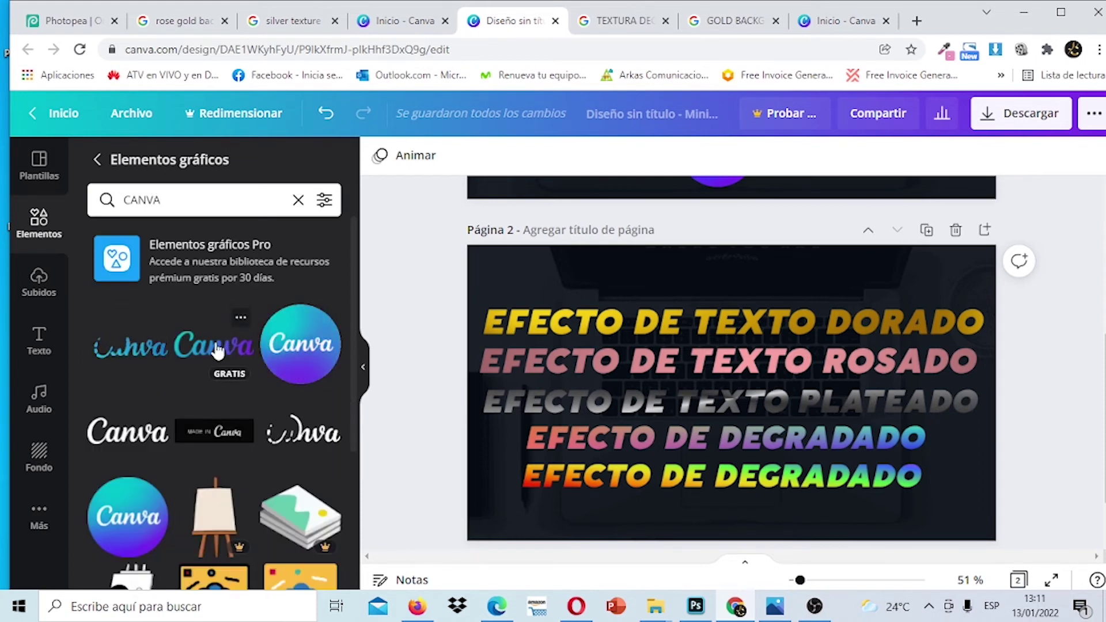
left_click(216, 351)
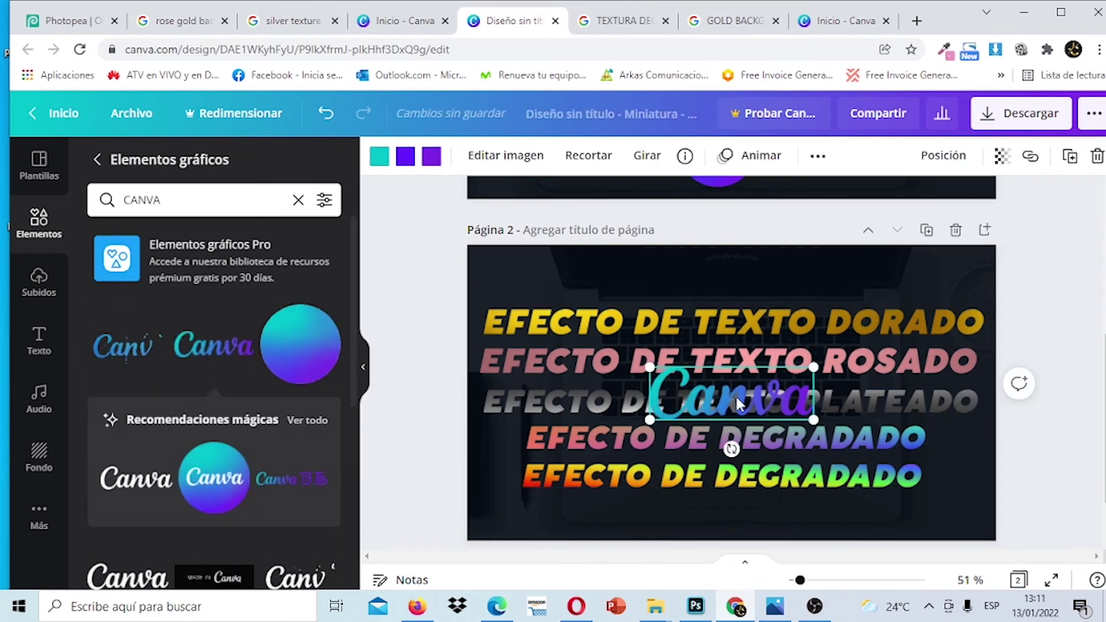
Move the gradient Canva wordmark above the gold text line on page 2 and shrink it slightly, leaving it deselected
left_click_drag(731, 397, 740, 276)
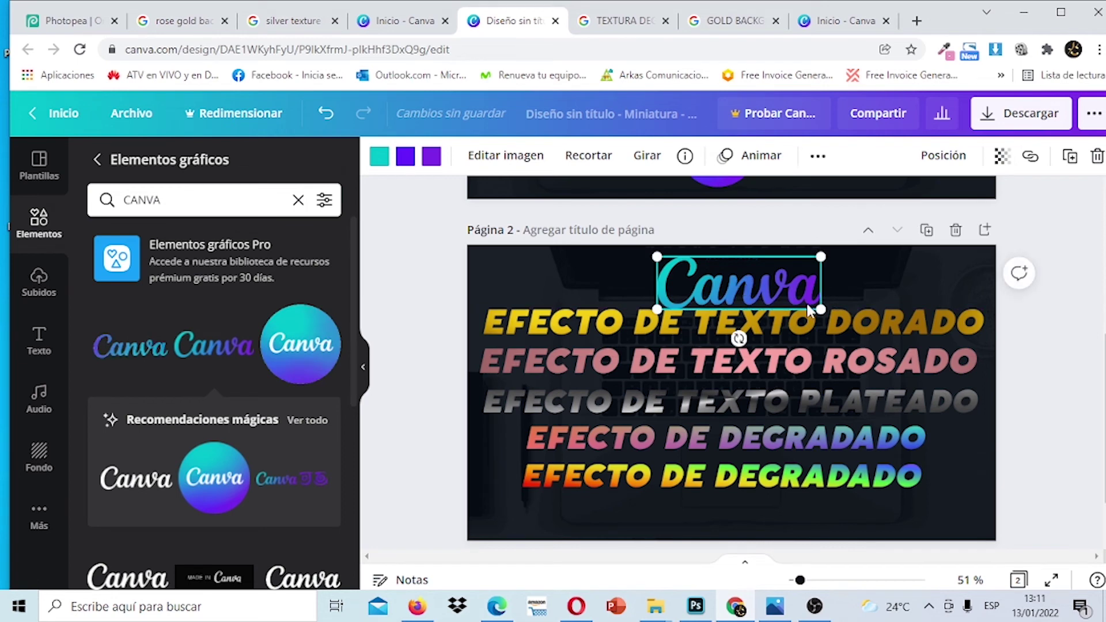
left_click_drag(822, 309, 797, 301)
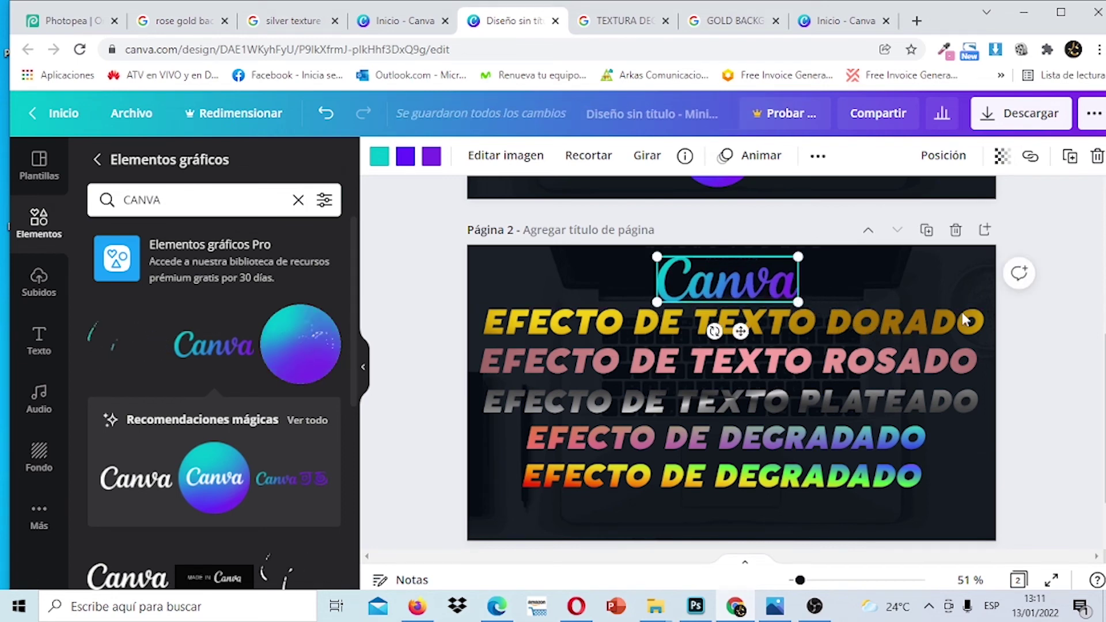
left_click(1066, 371)
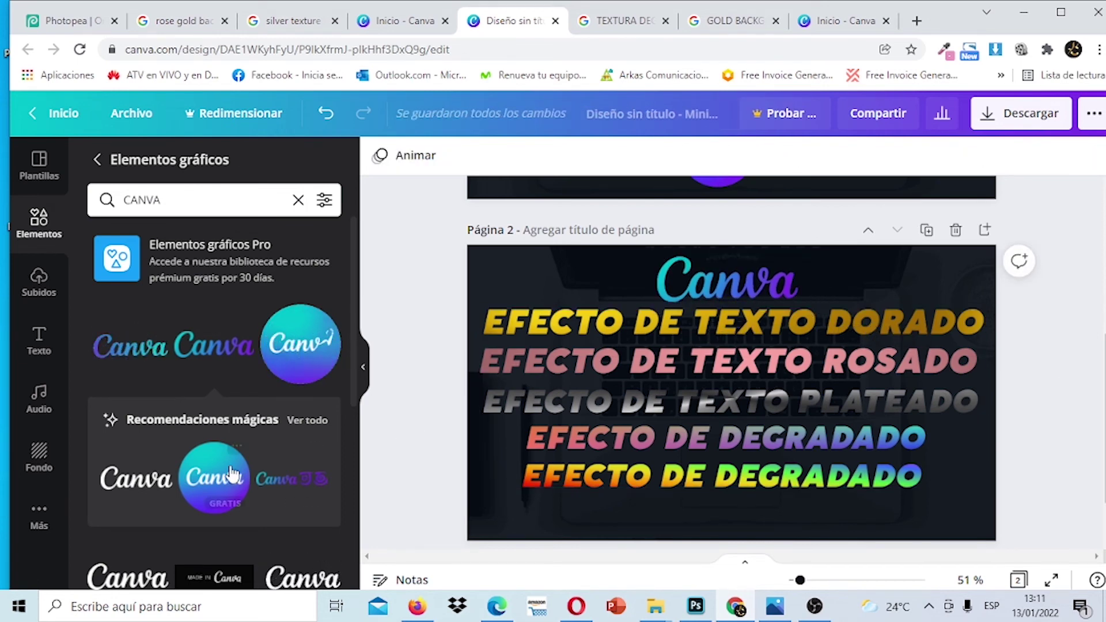
Add the free round blue-to-purple Canva logo to page 2 and compare the layout with page 1
left_click(215, 480)
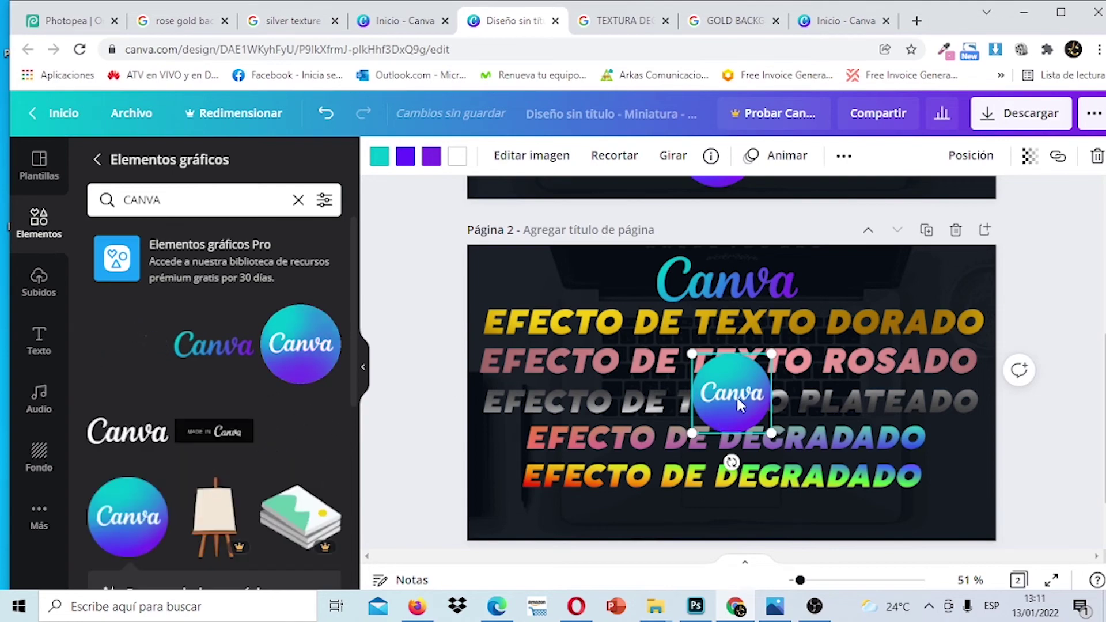
scroll(728, 483, "up", 5)
left_click(815, 369)
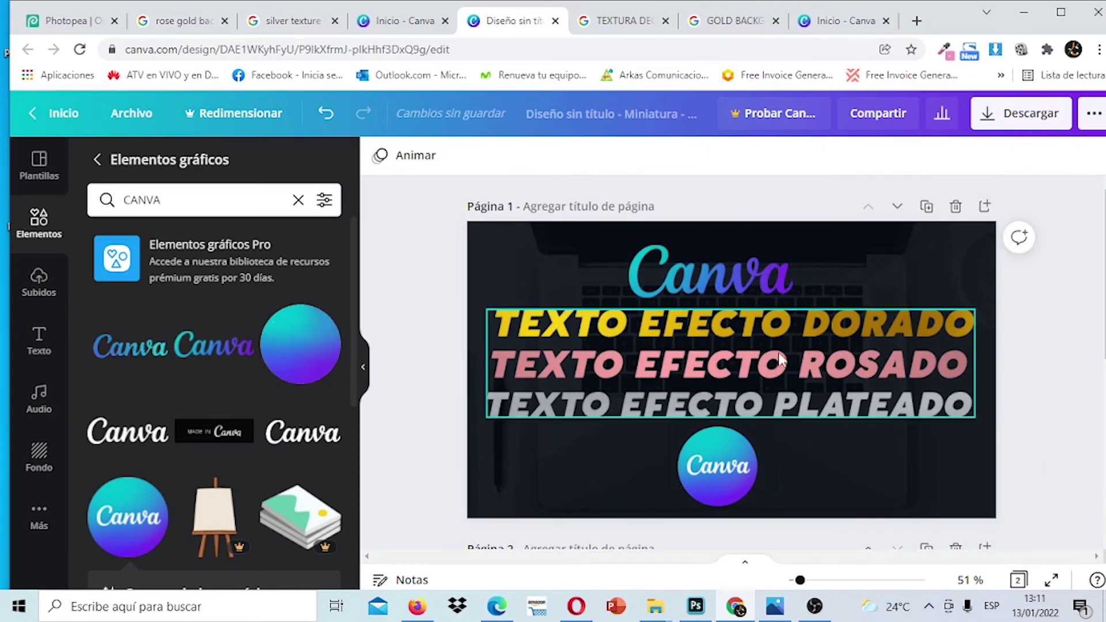
left_click(716, 491)
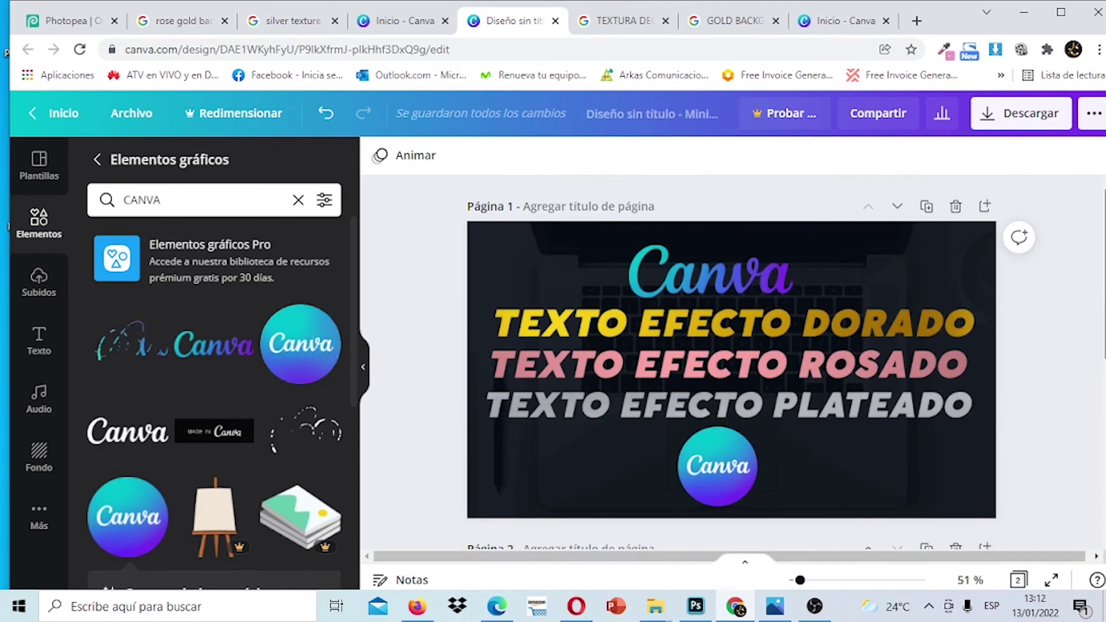
scroll(731, 362, "down", 2)
scroll(731, 374, "down", 3)
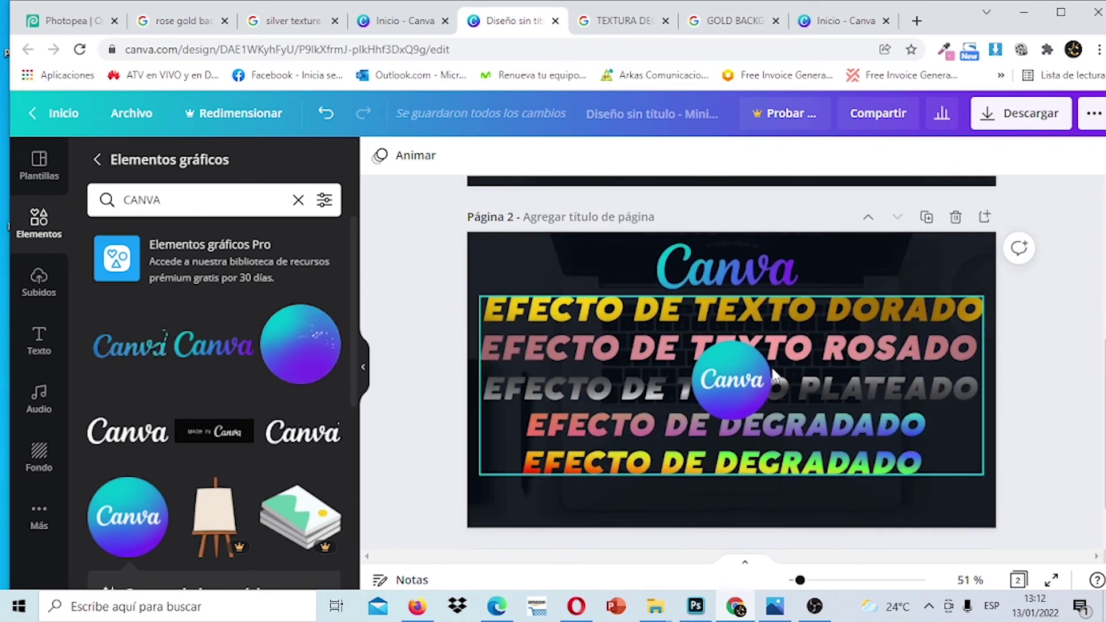
Move the round Canva logo to the lower-right corner of page 2 and shrink it to fit beside the last text line
left_click(732, 379)
left_click_drag(733, 379, 952, 477)
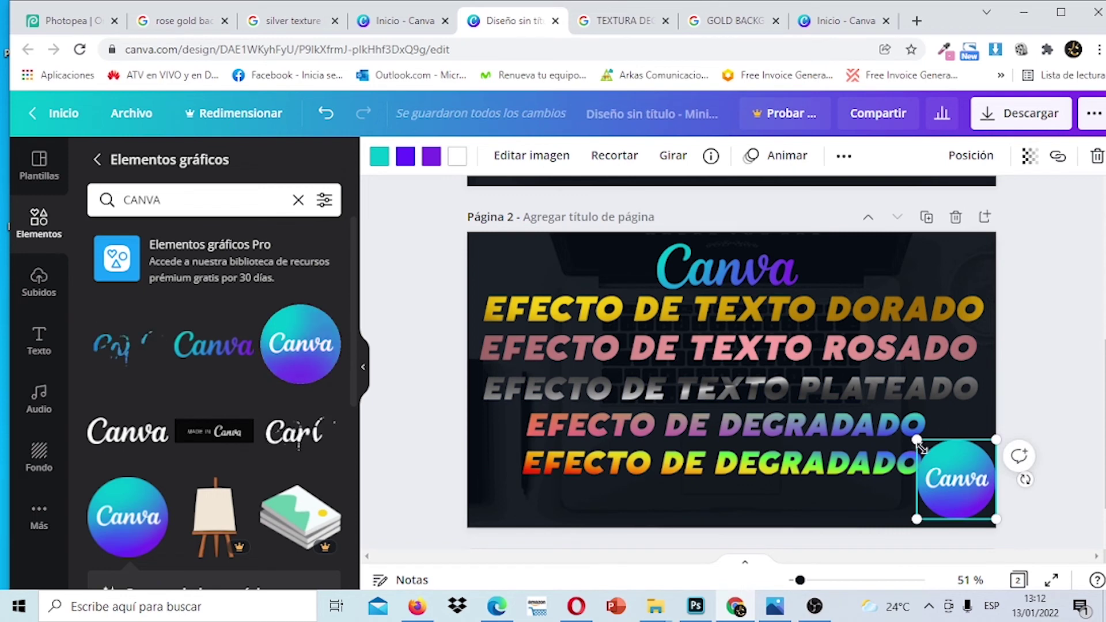
left_click_drag(917, 441, 939, 465)
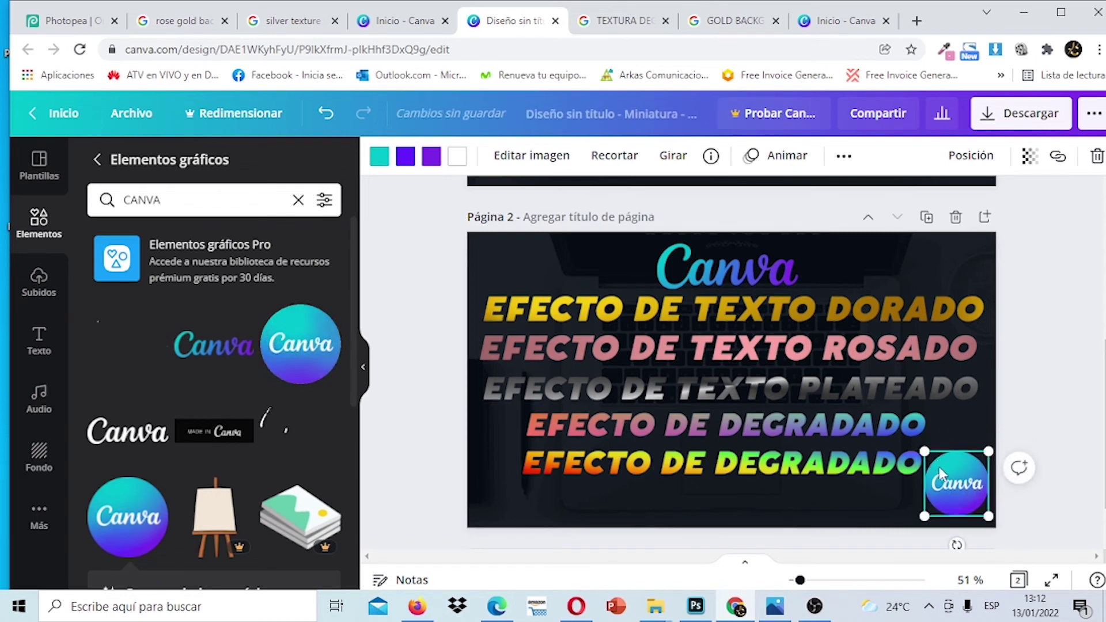
left_click(1031, 373)
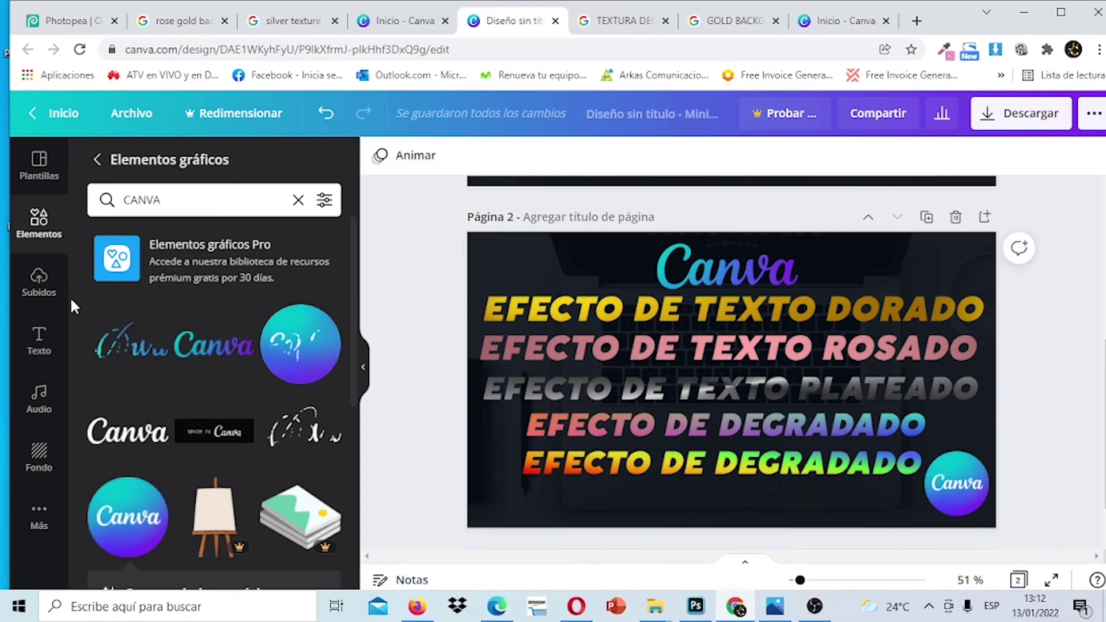
Add a title text box to page 2
left_click(39, 341)
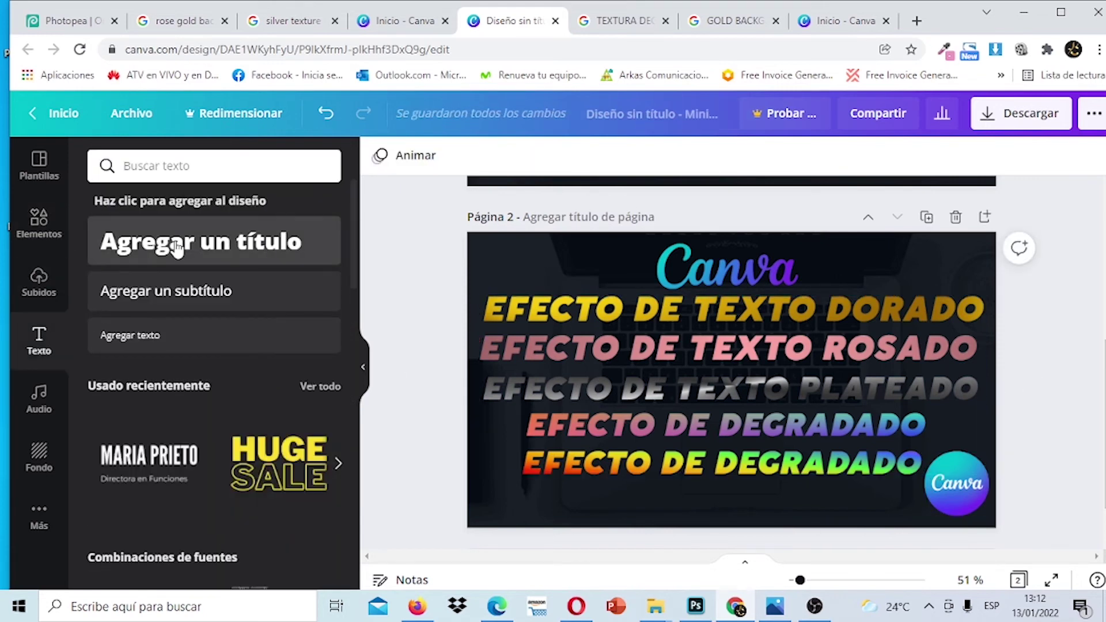
left_click(177, 249)
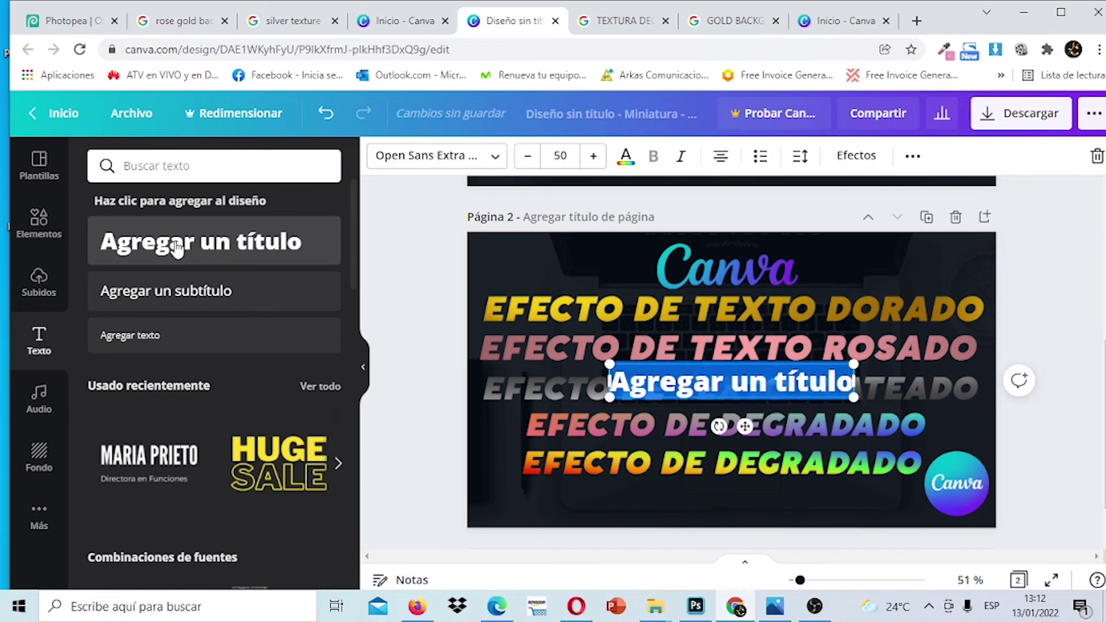